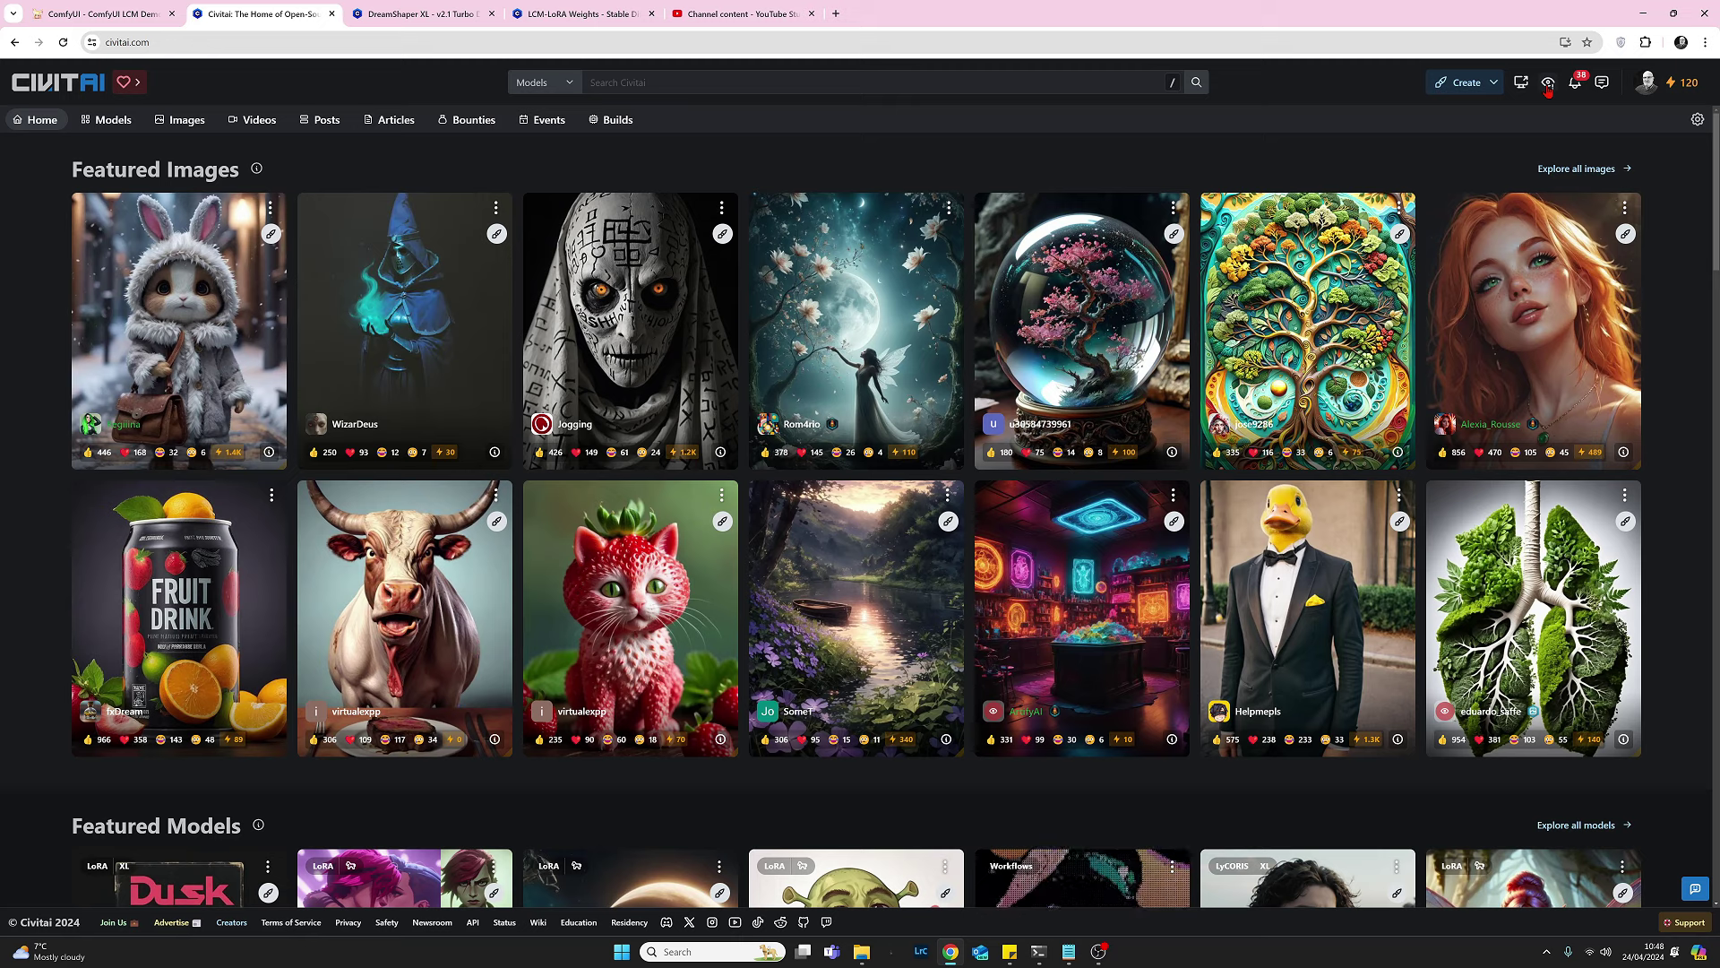
{"action": "left_click", "coordinate": [1549, 86]}
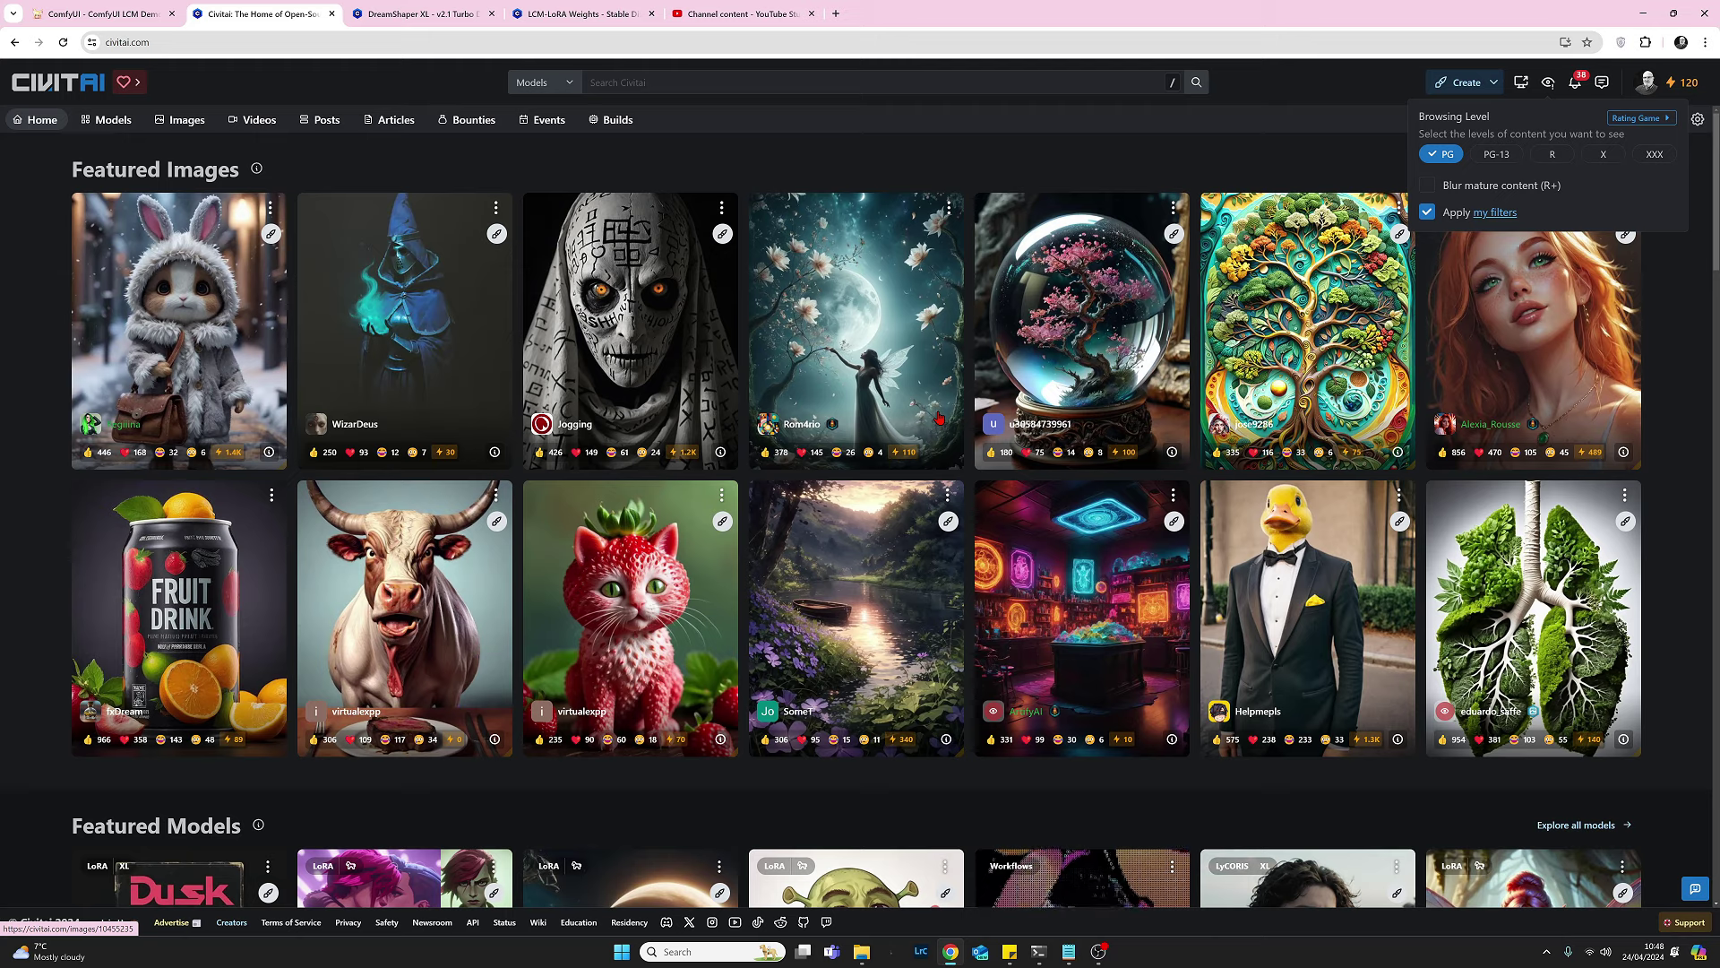
{"action": "left_click", "coordinate": [1322, 88]}
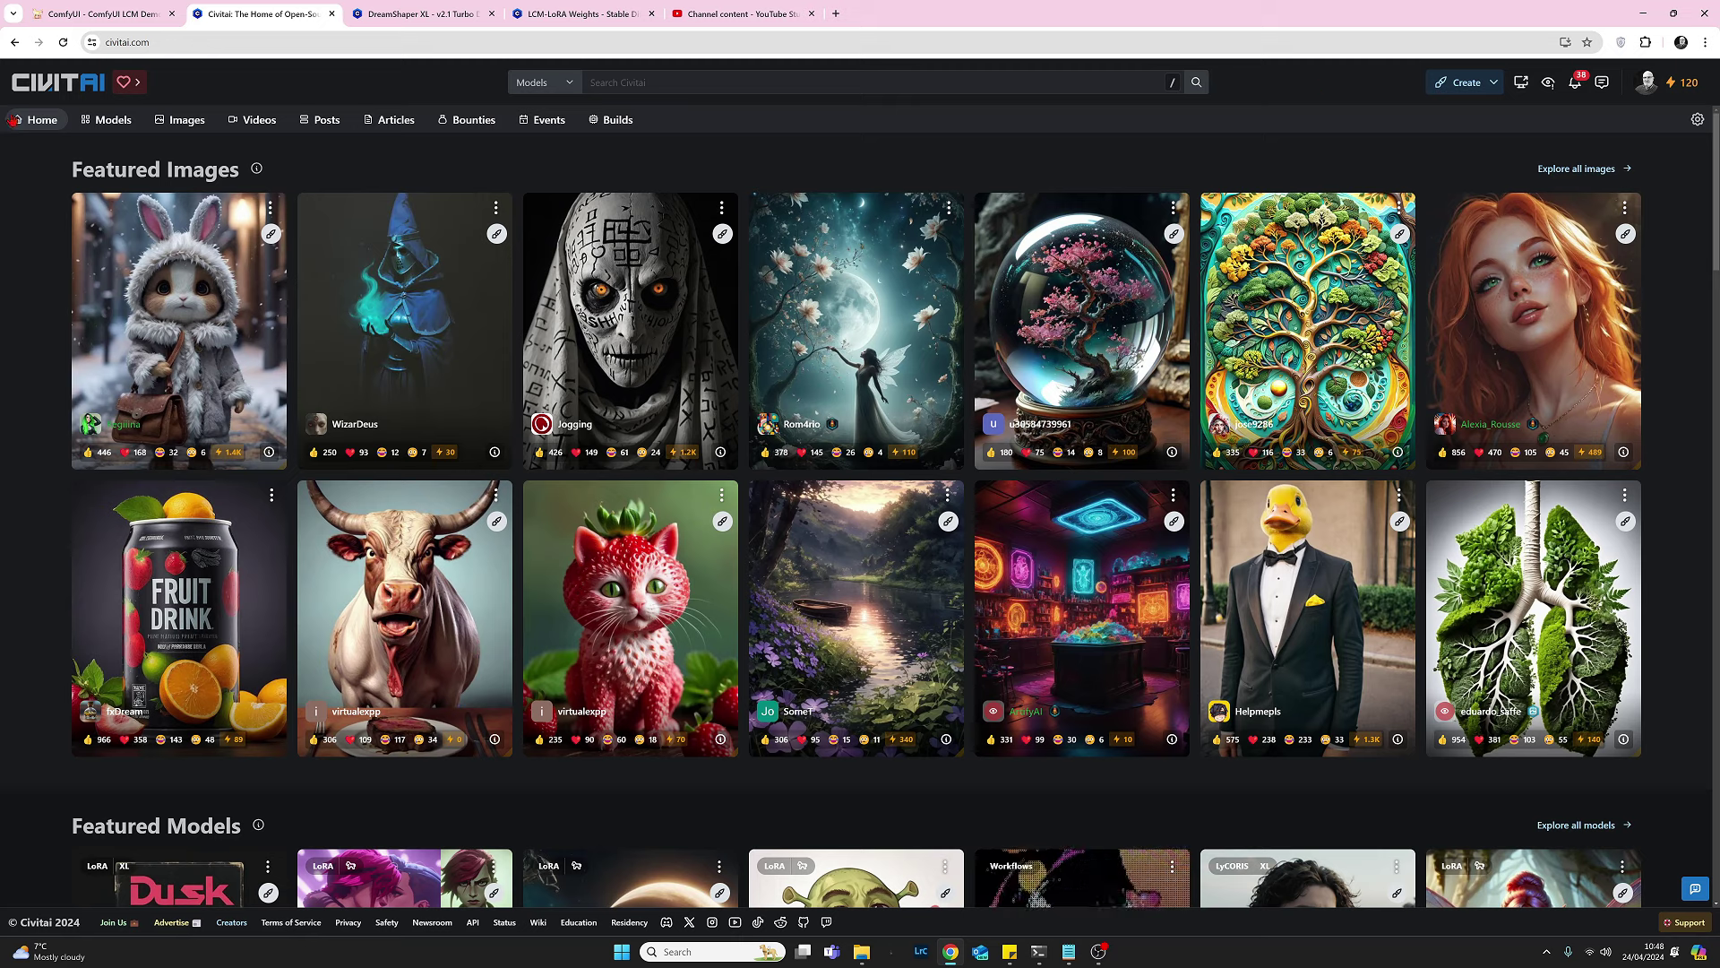
Filter the Civitai Models catalogue to LoRA models, swapping Hypernetwork out and adding SDXL 1.0.
{"action": "left_click", "coordinate": [114, 123]}
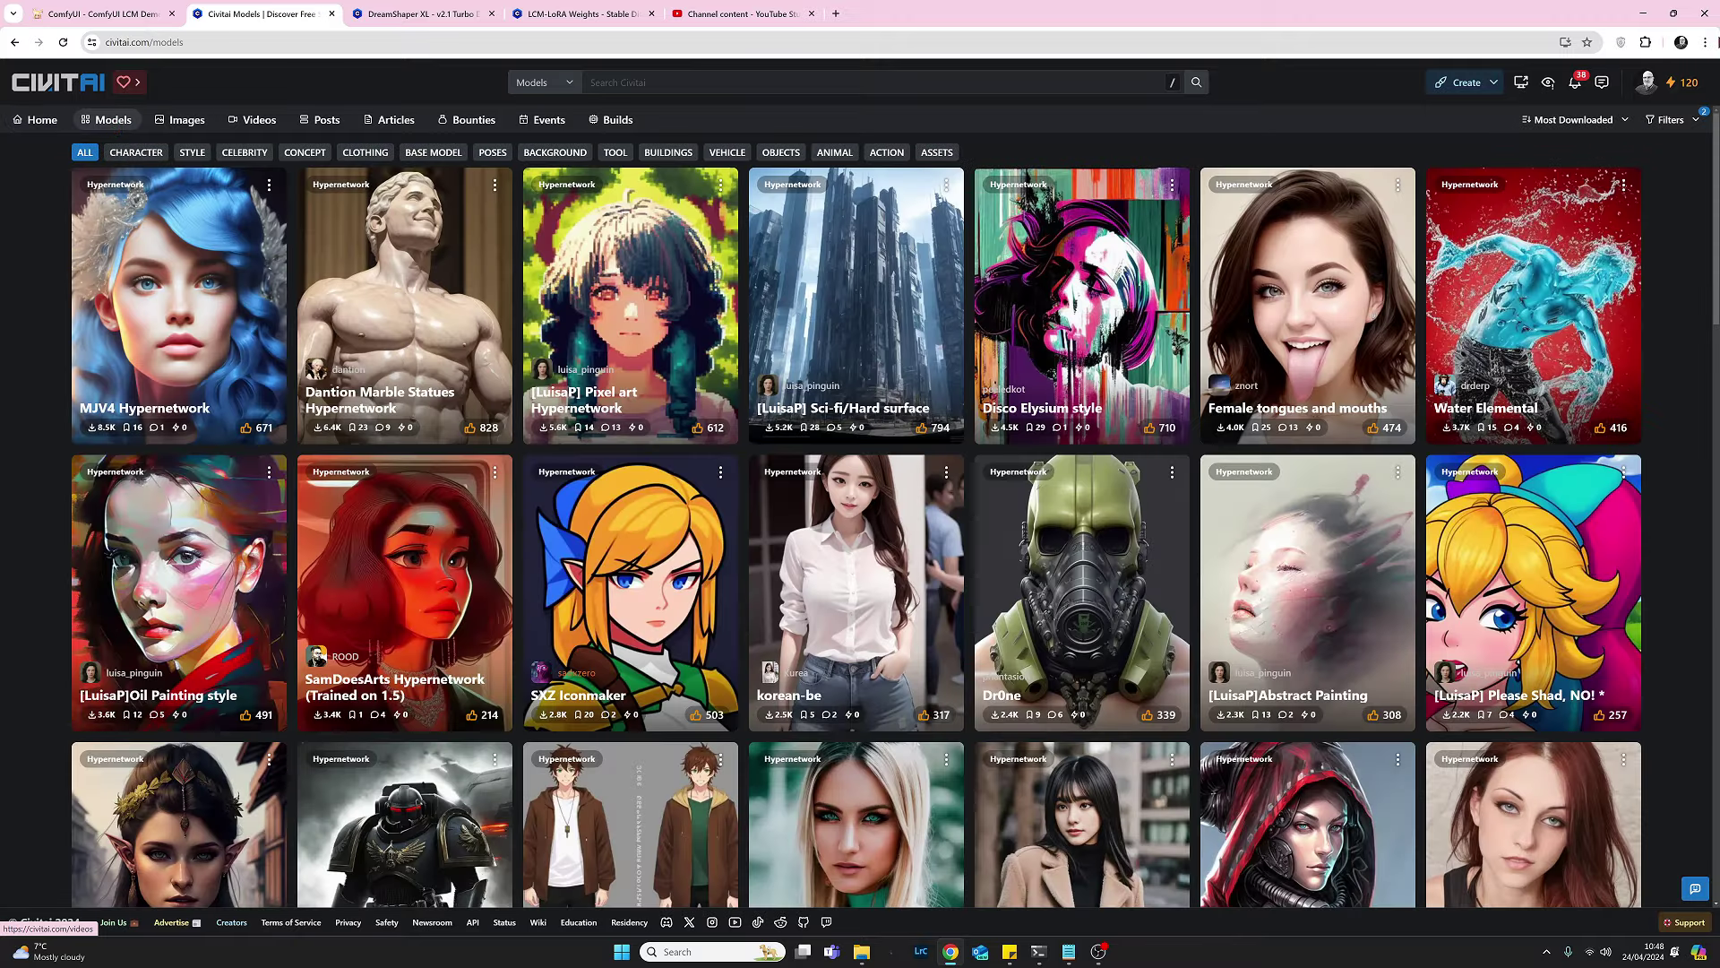
{"action": "left_click", "coordinate": [1665, 124]}
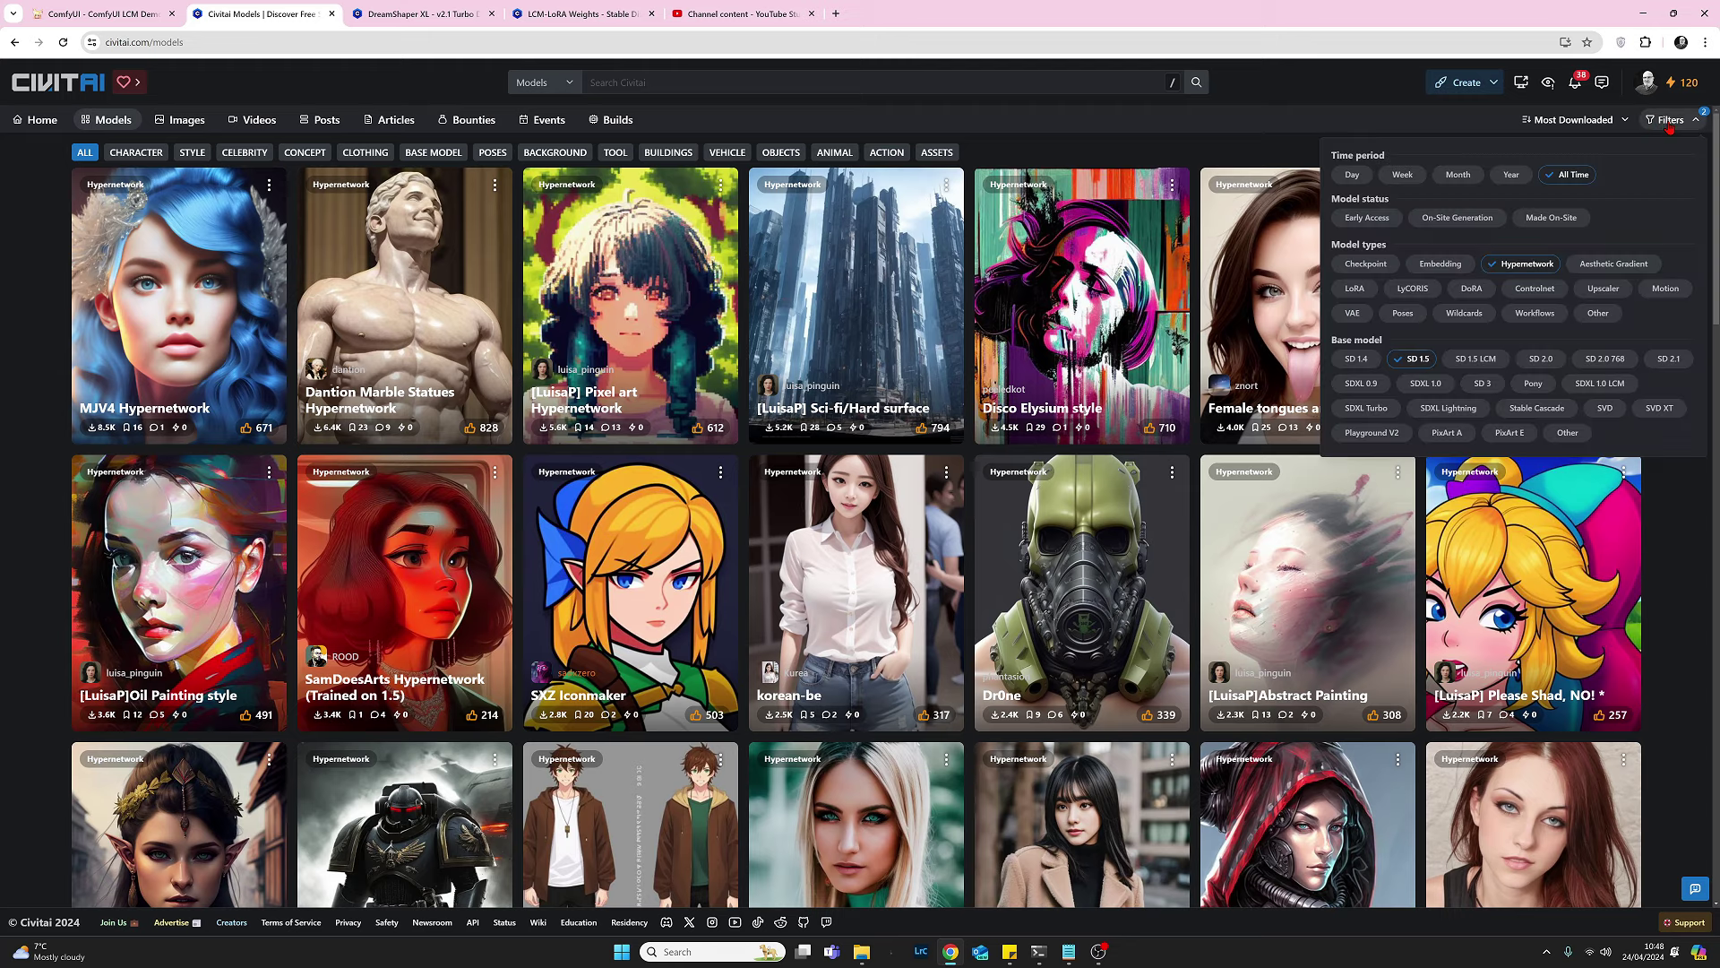
{"action": "left_click", "coordinate": [1527, 265]}
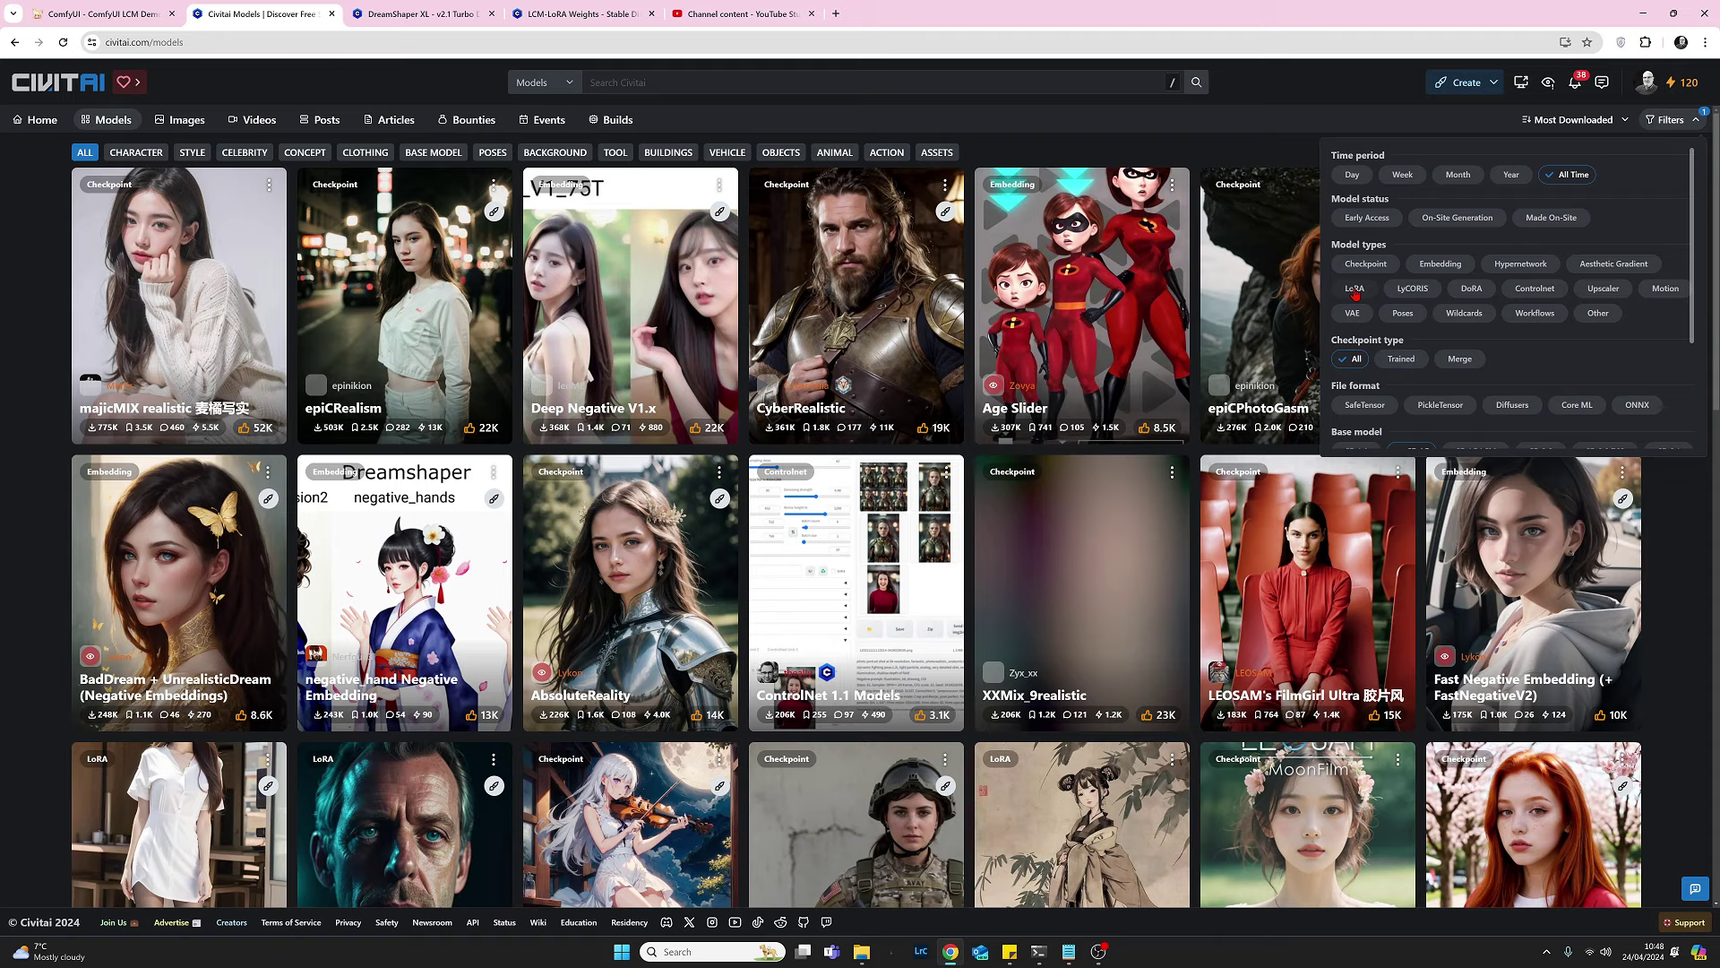
{"action": "left_click", "coordinate": [1355, 289]}
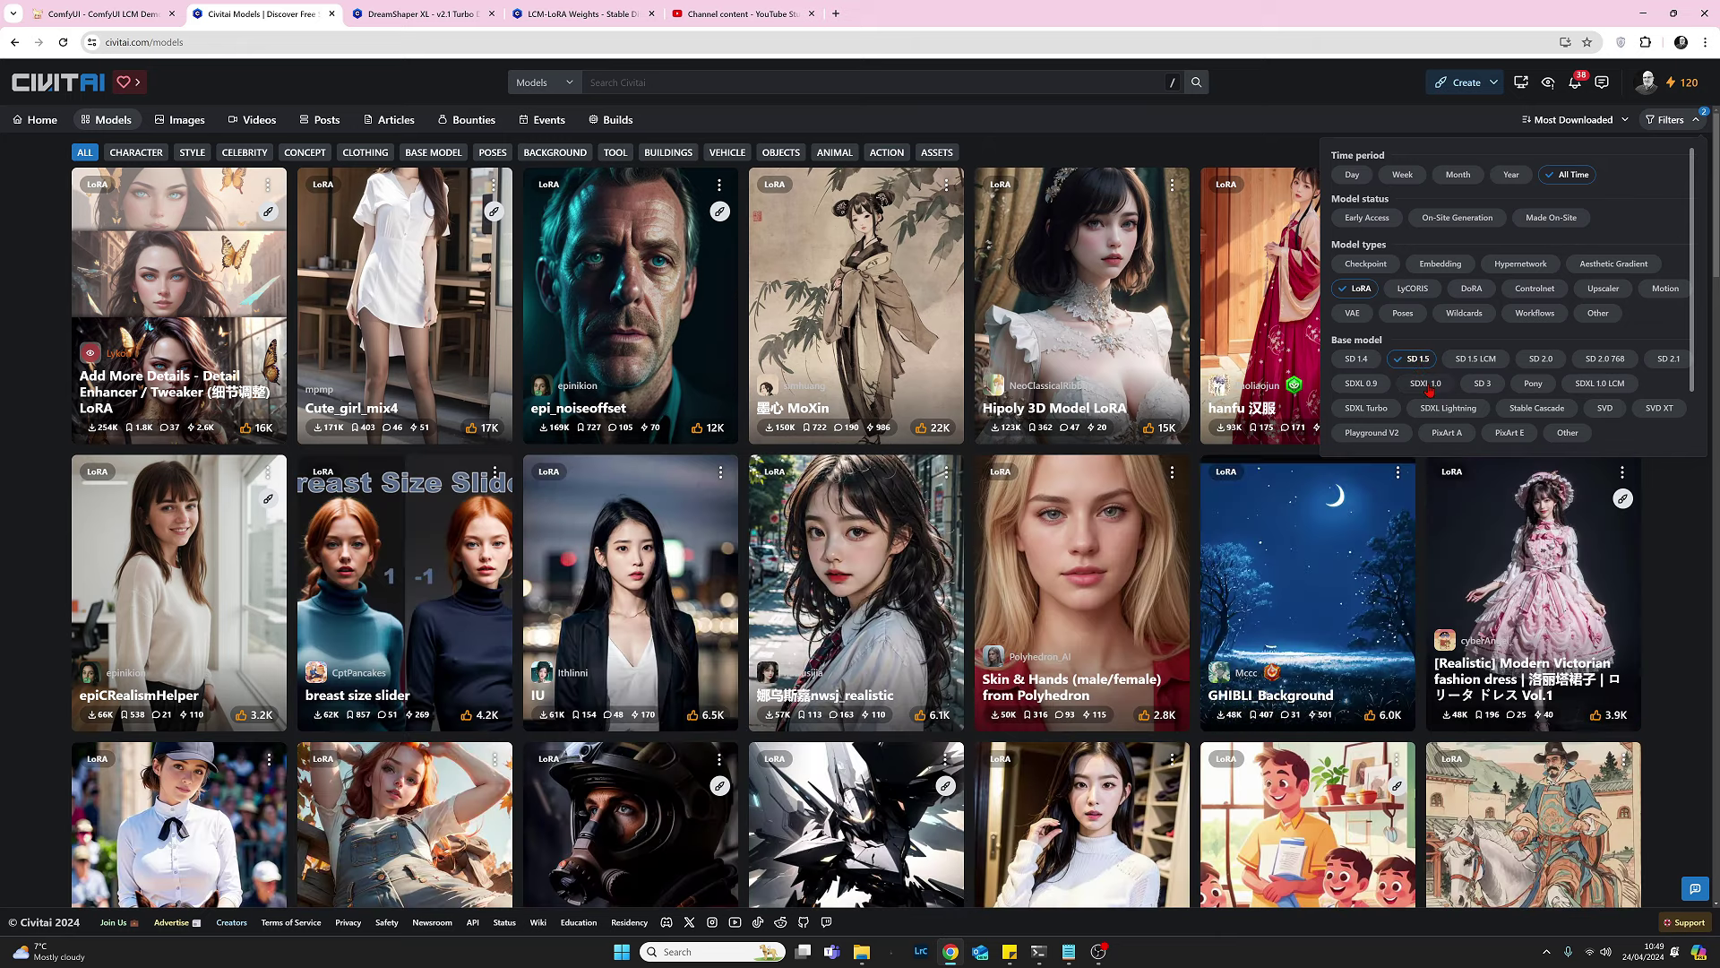
{"action": "left_click", "coordinate": [1428, 385]}
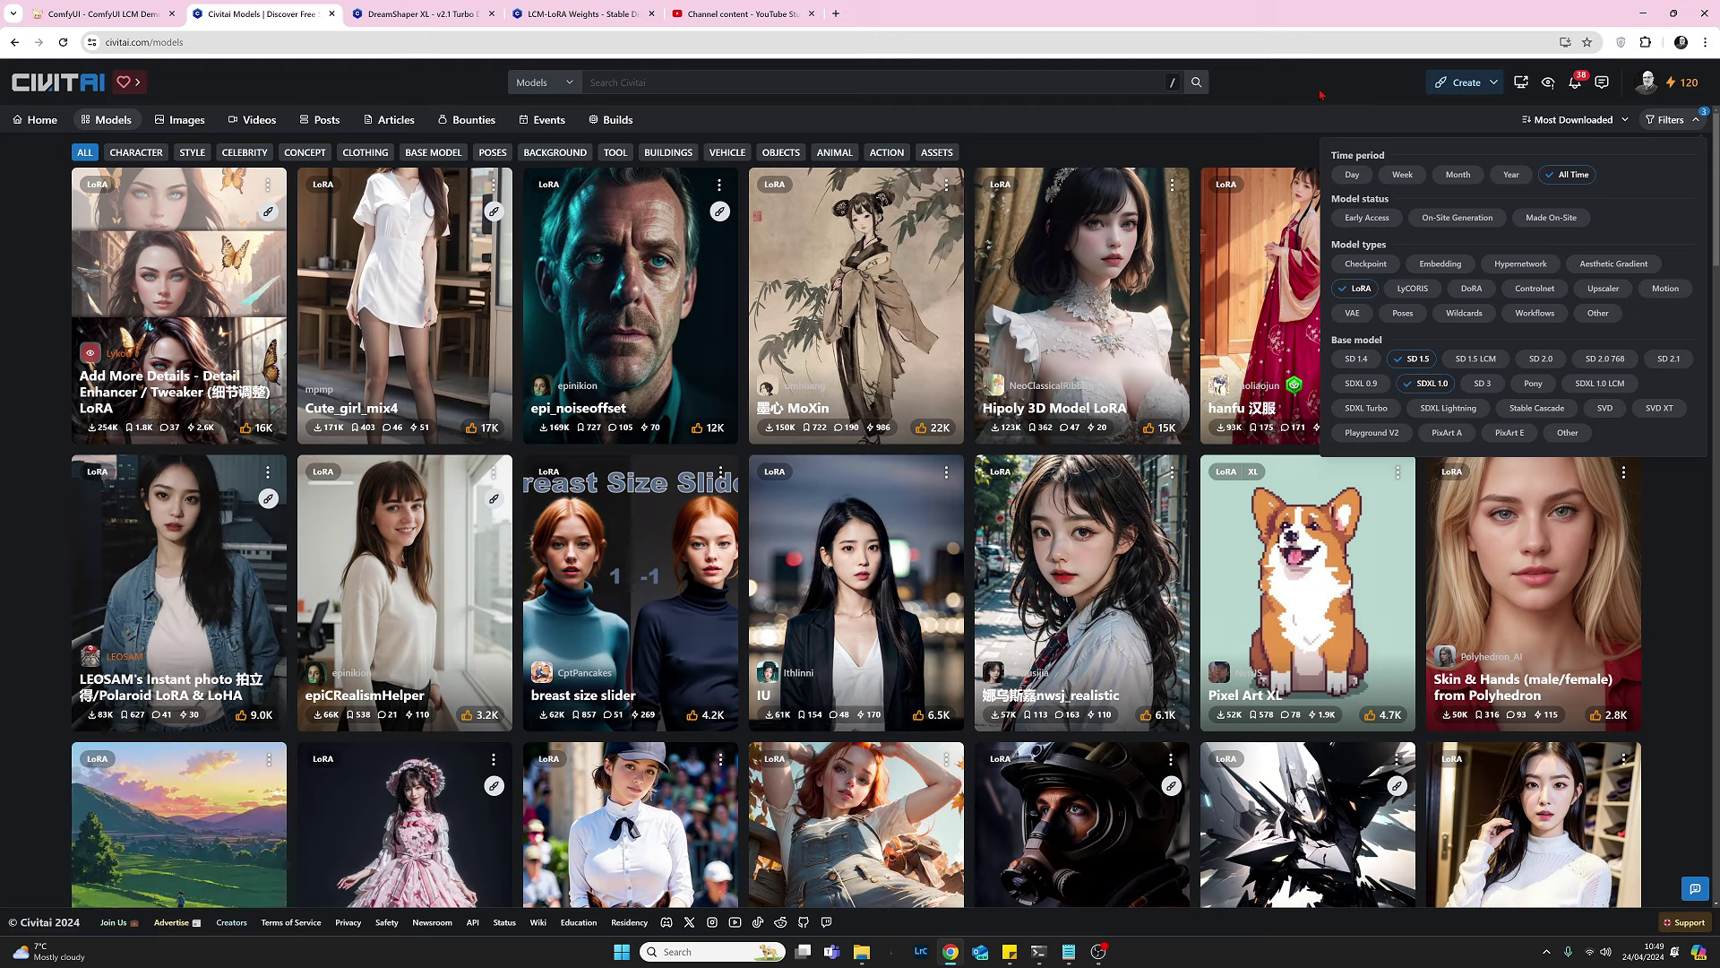
{"action": "left_click", "coordinate": [970, 448]}
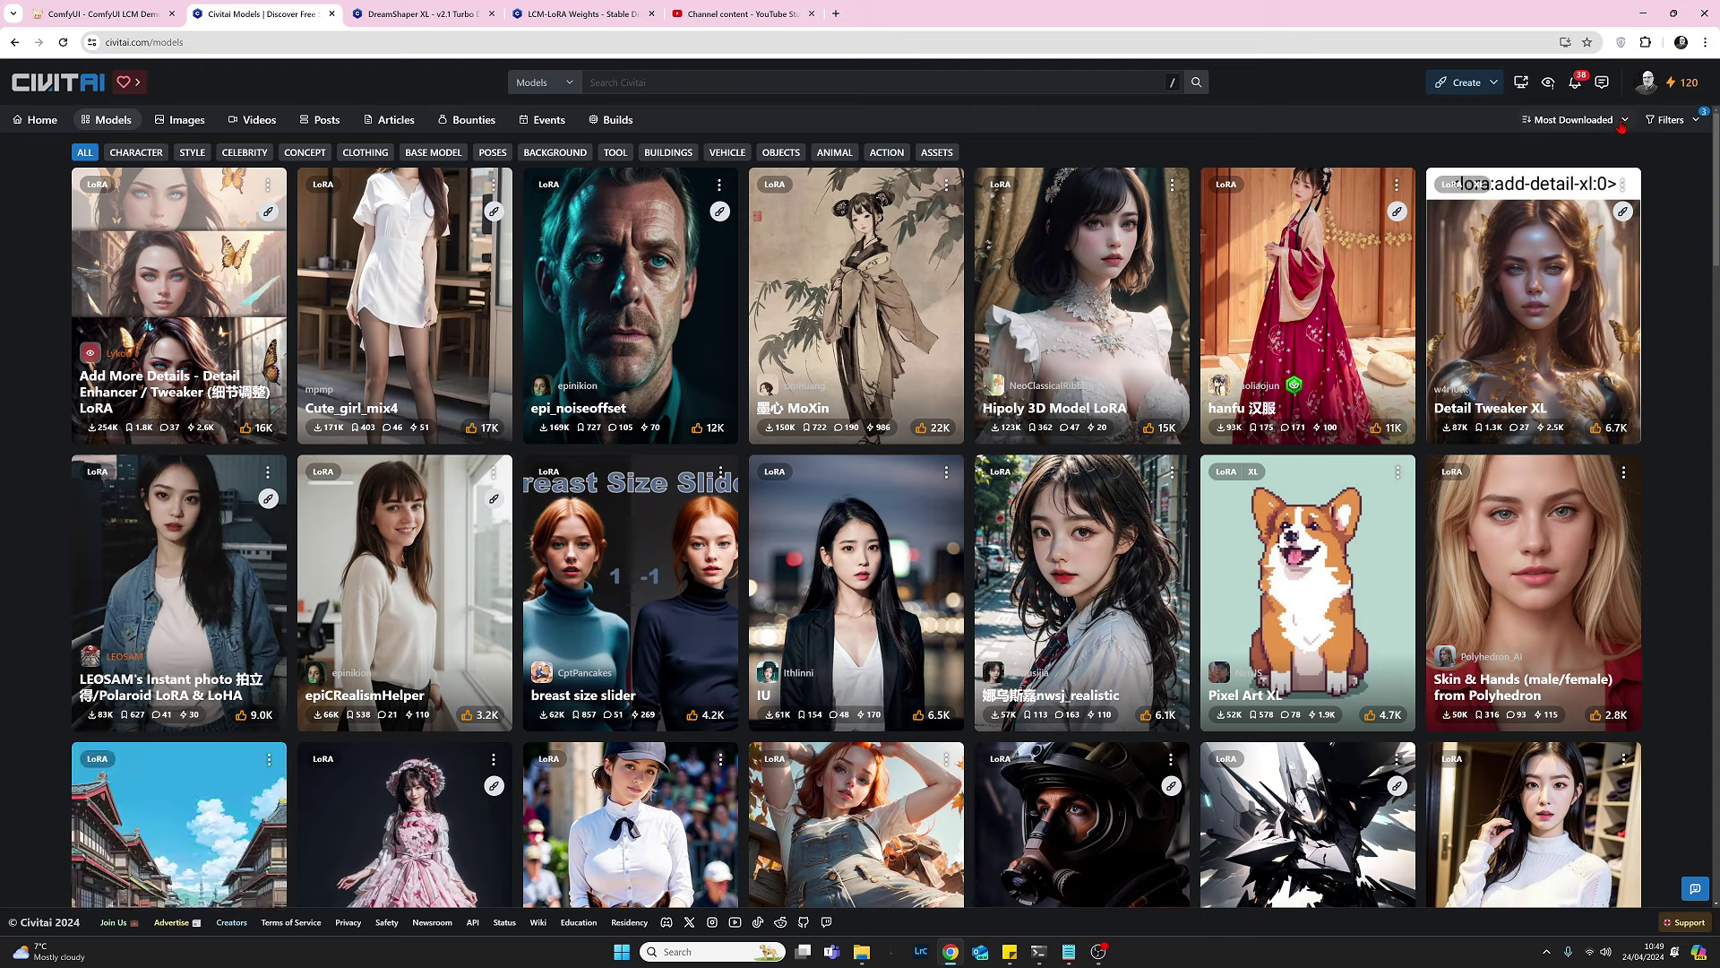
Review the applied filters again, then go to the LCM-LoRA Weights model page.
{"action": "left_click", "coordinate": [1672, 120]}
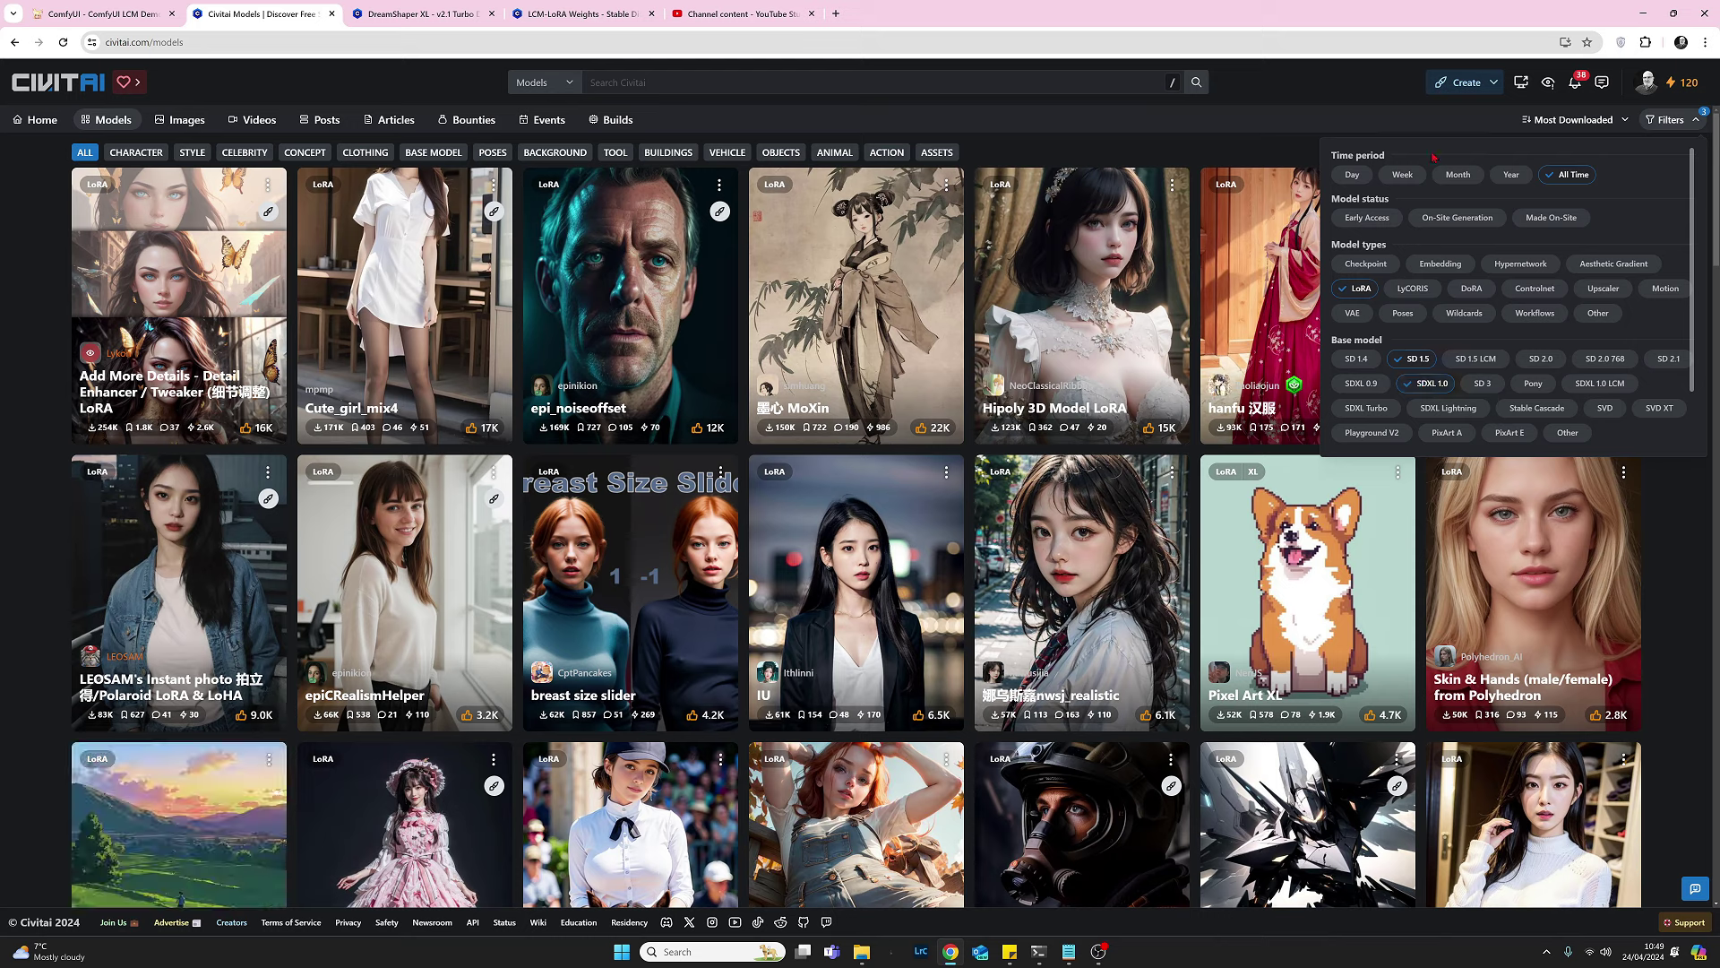
{"action": "left_click", "coordinate": [1194, 458]}
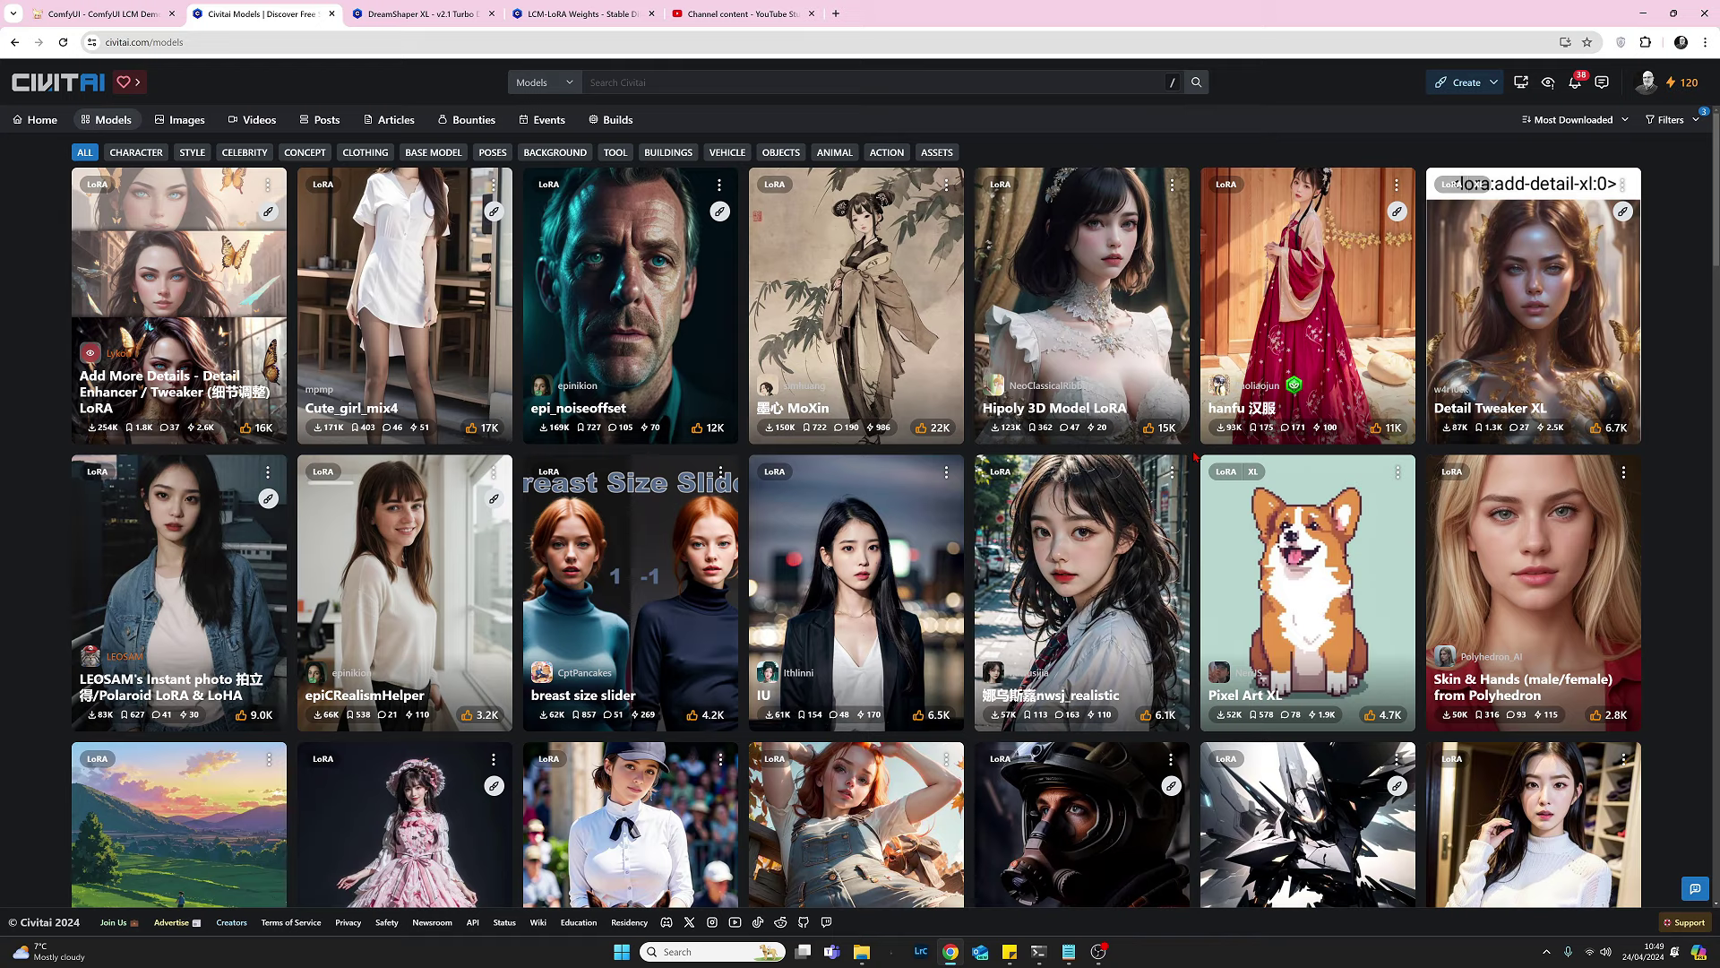
{"action": "left_click", "coordinate": [595, 15]}
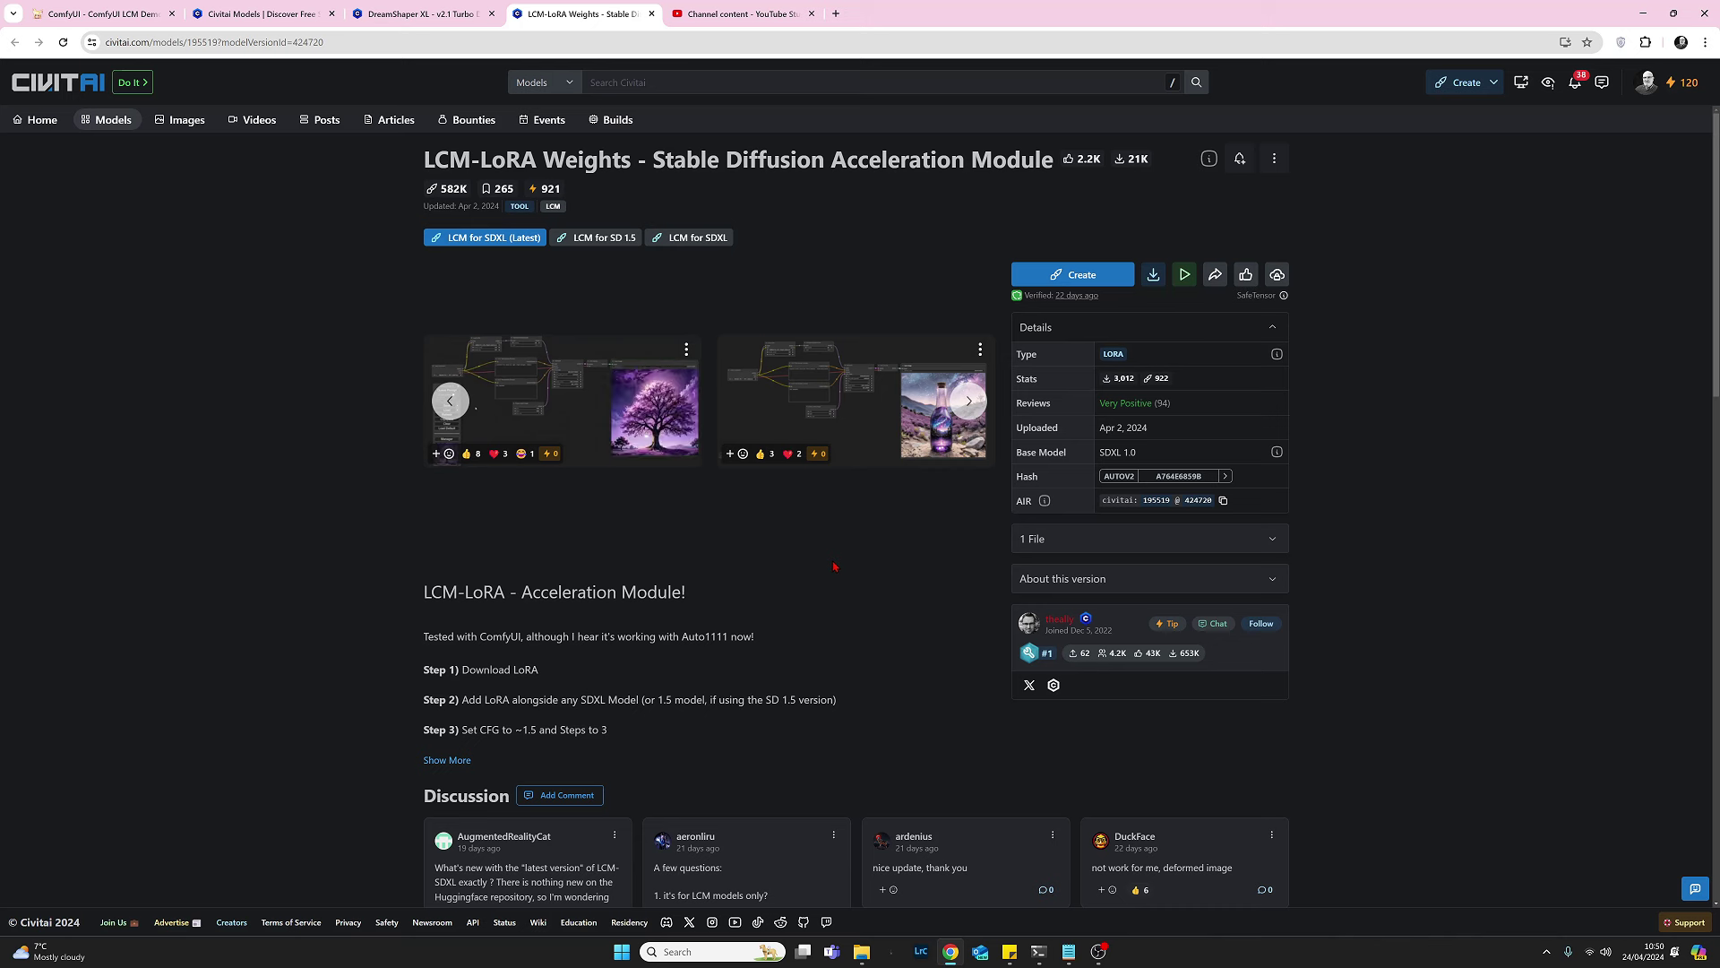
Expand and read the full LCM-LoRA Weights description, which advises CFG around 1.5 and 3 steps.
{"action": "left_click", "coordinate": [452, 761]}
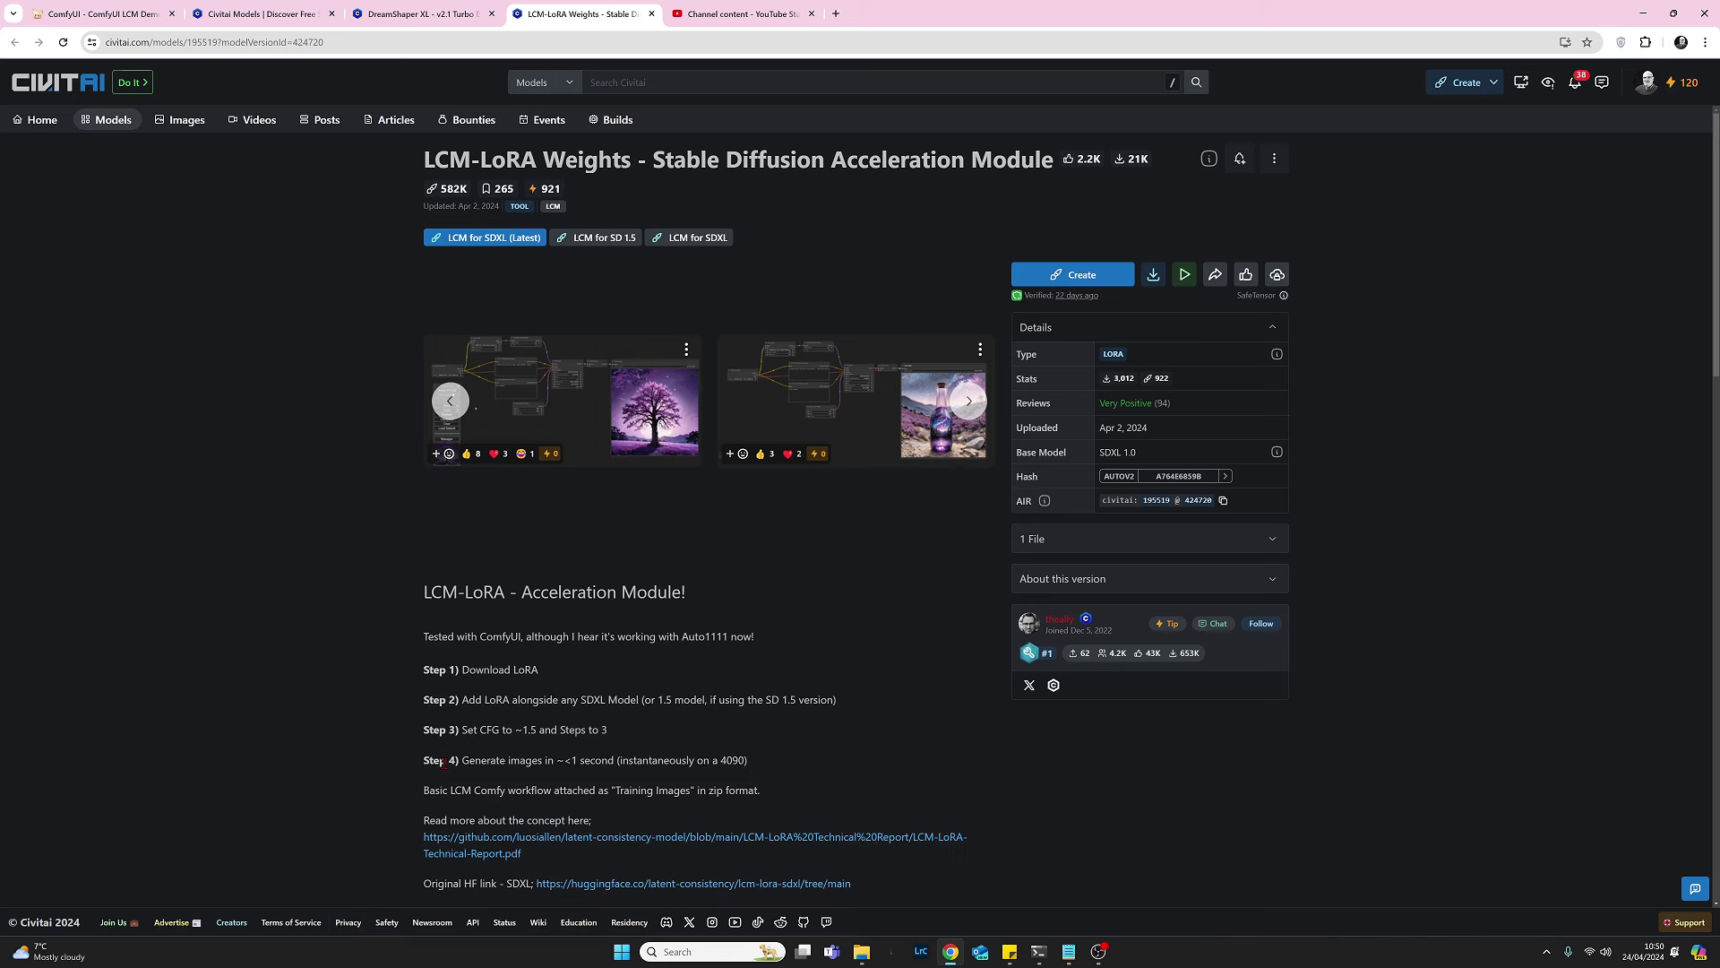
{"action": "scroll", "coordinate": [887, 674], "scroll_direction": "down", "scroll_amount": 2}
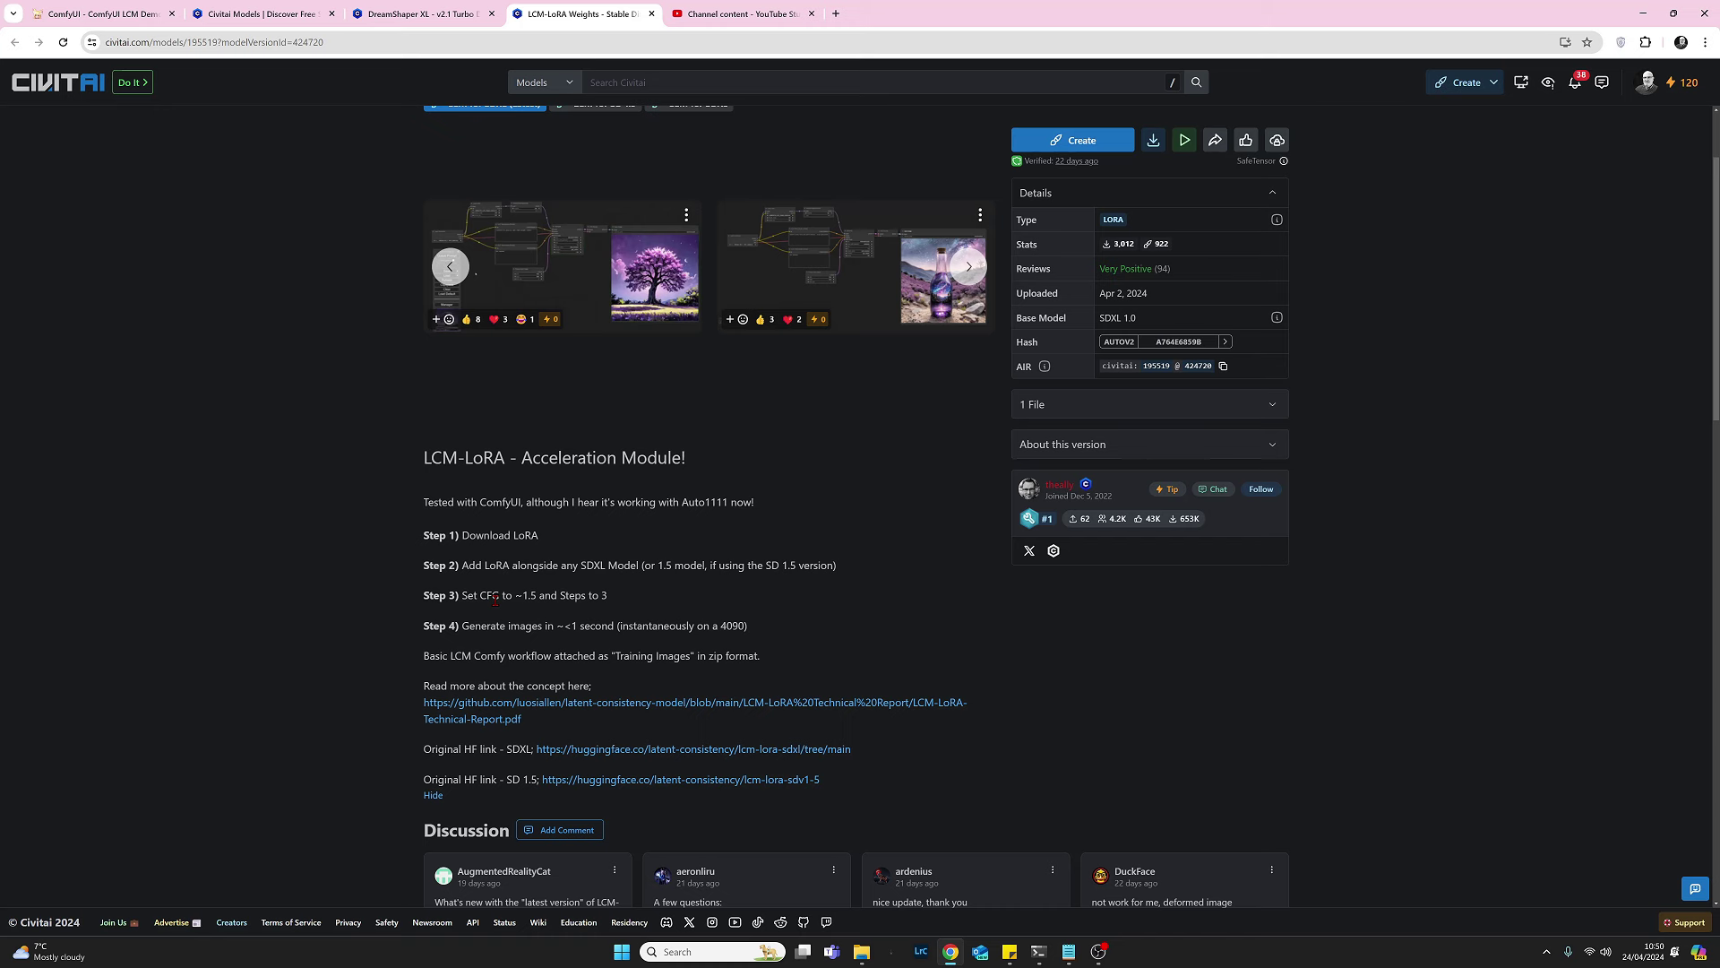
{"action": "scroll", "coordinate": [797, 574], "scroll_direction": "up", "scroll_amount": 2}
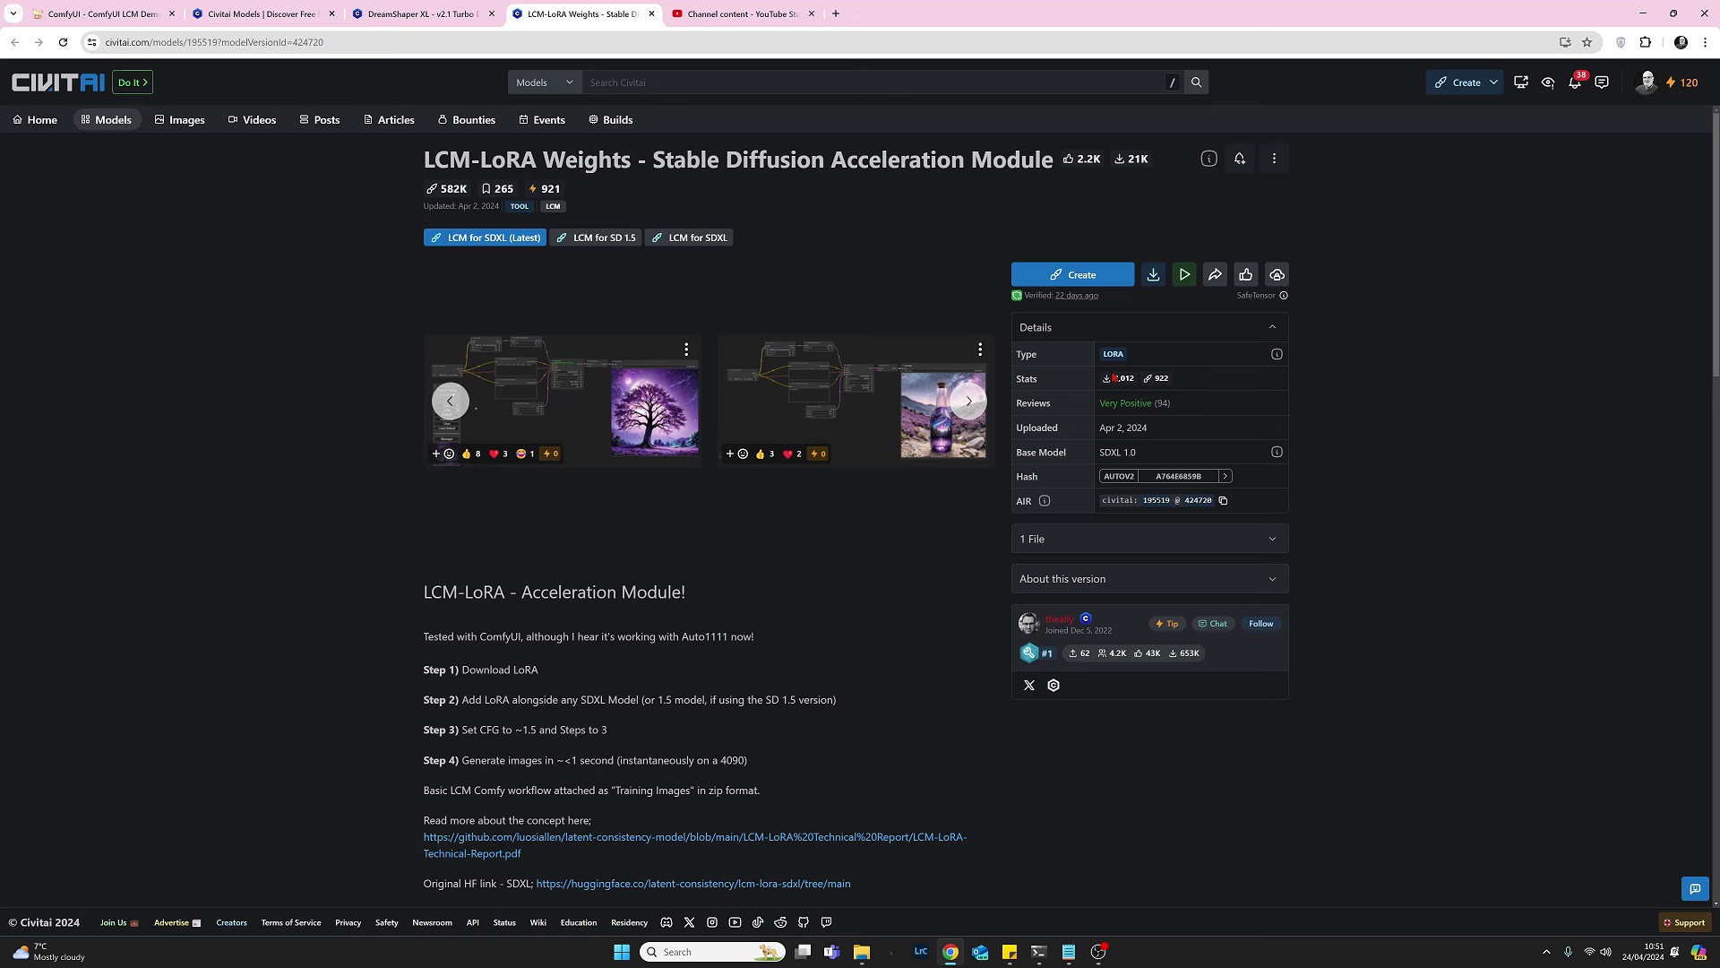
{"action": "scroll", "coordinate": [581, 769], "scroll_direction": "down", "scroll_amount": 1}
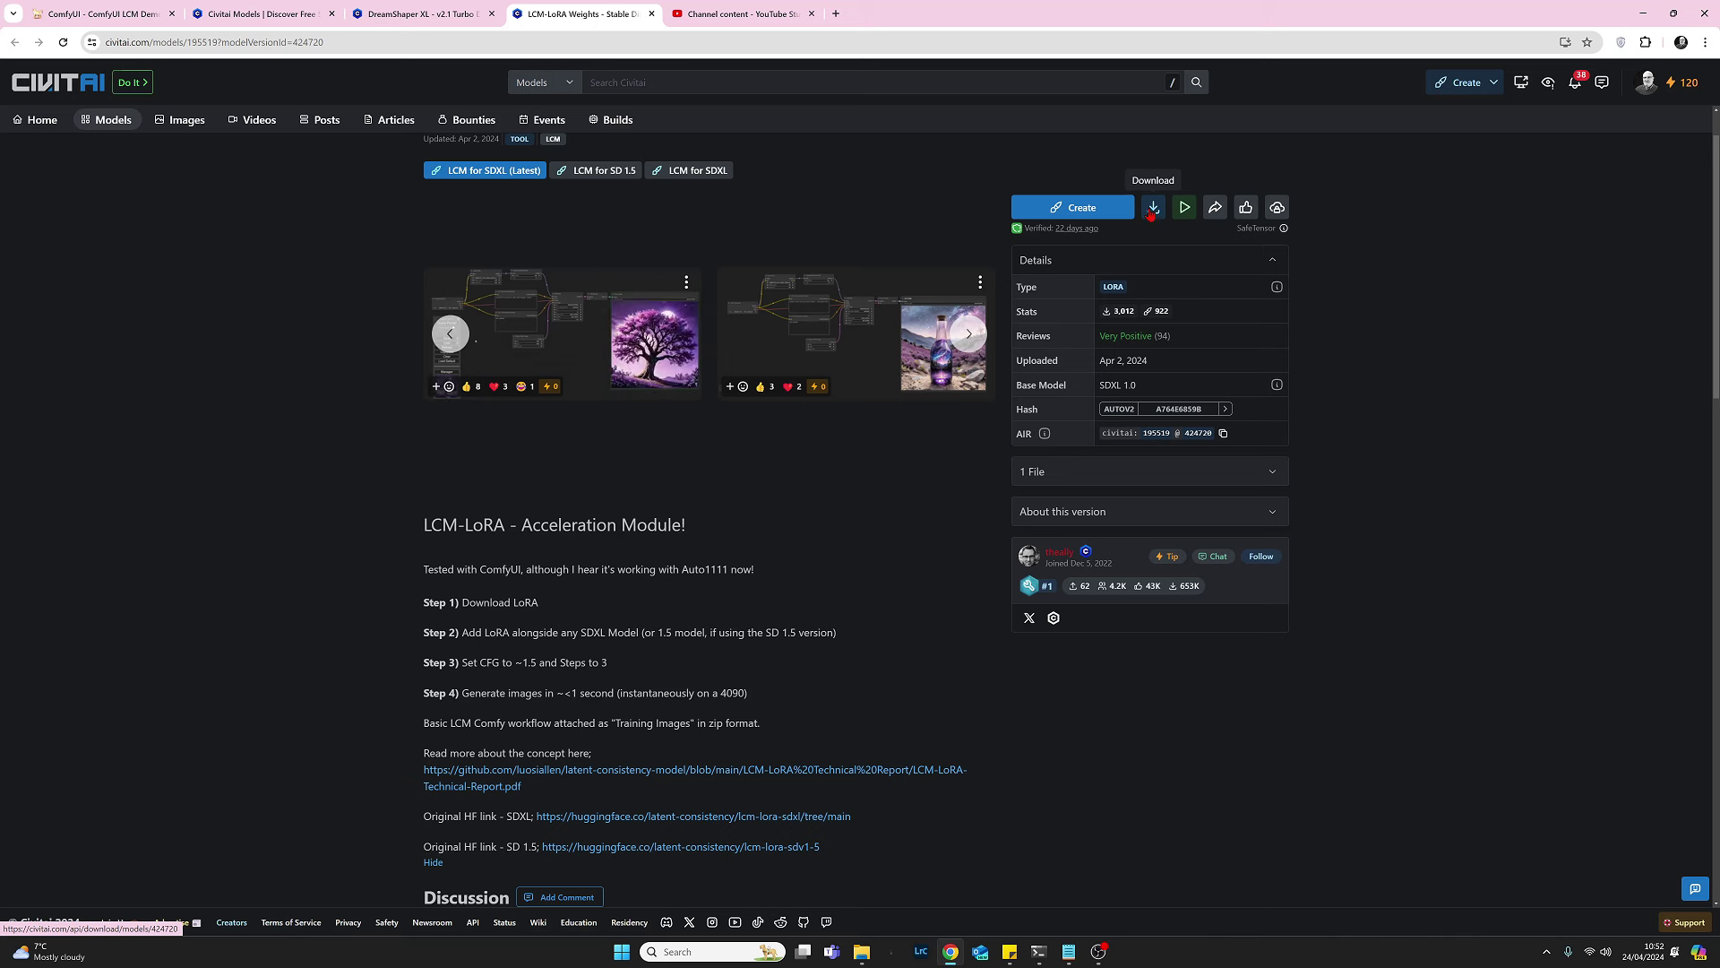
{"action": "mouse_move", "coordinate": [867, 963]}
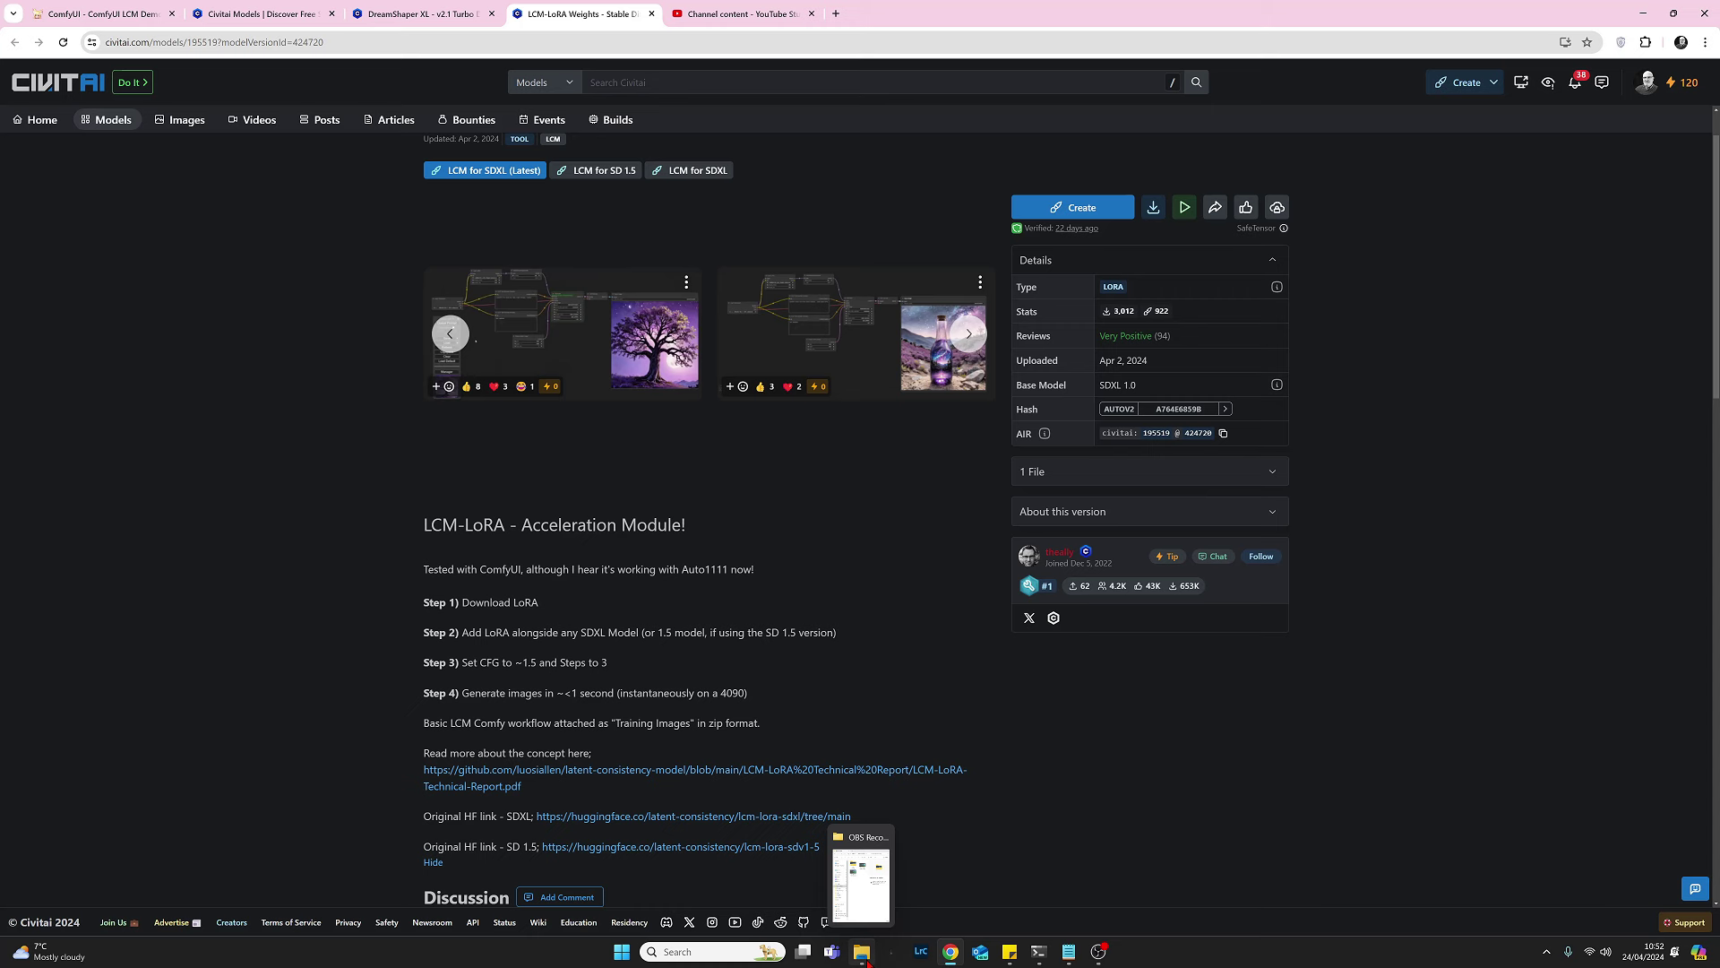
{"action": "left_click", "coordinate": [863, 952]}
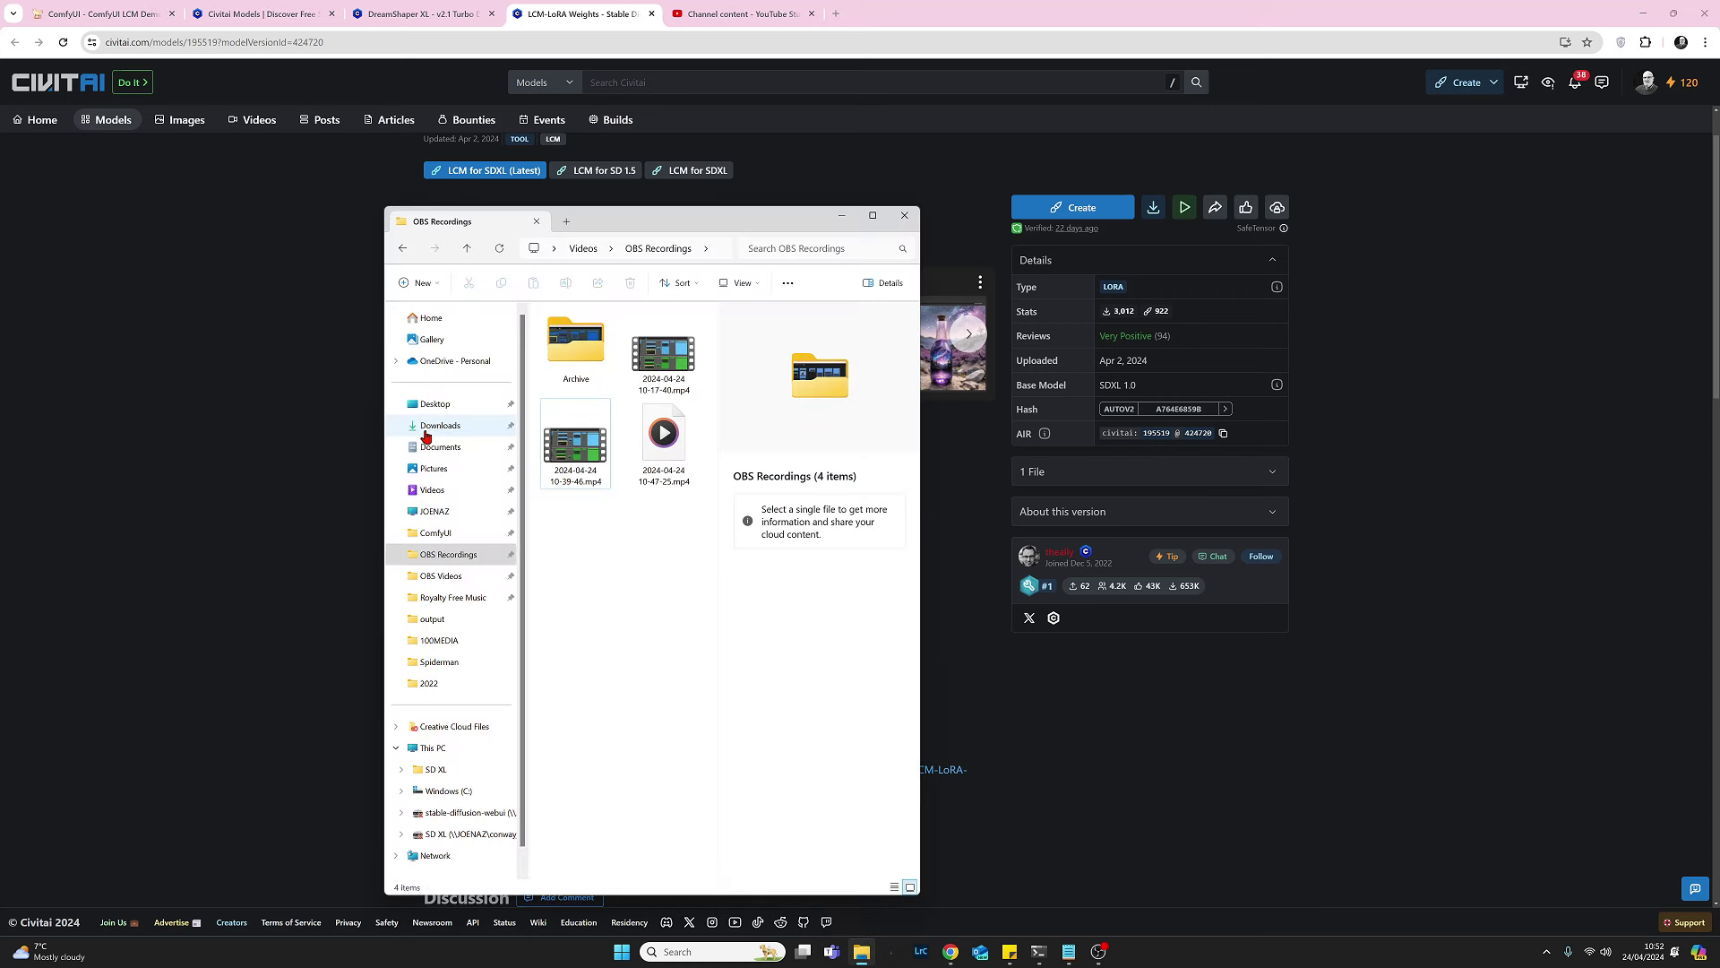
{"action": "left_click", "coordinate": [430, 426]}
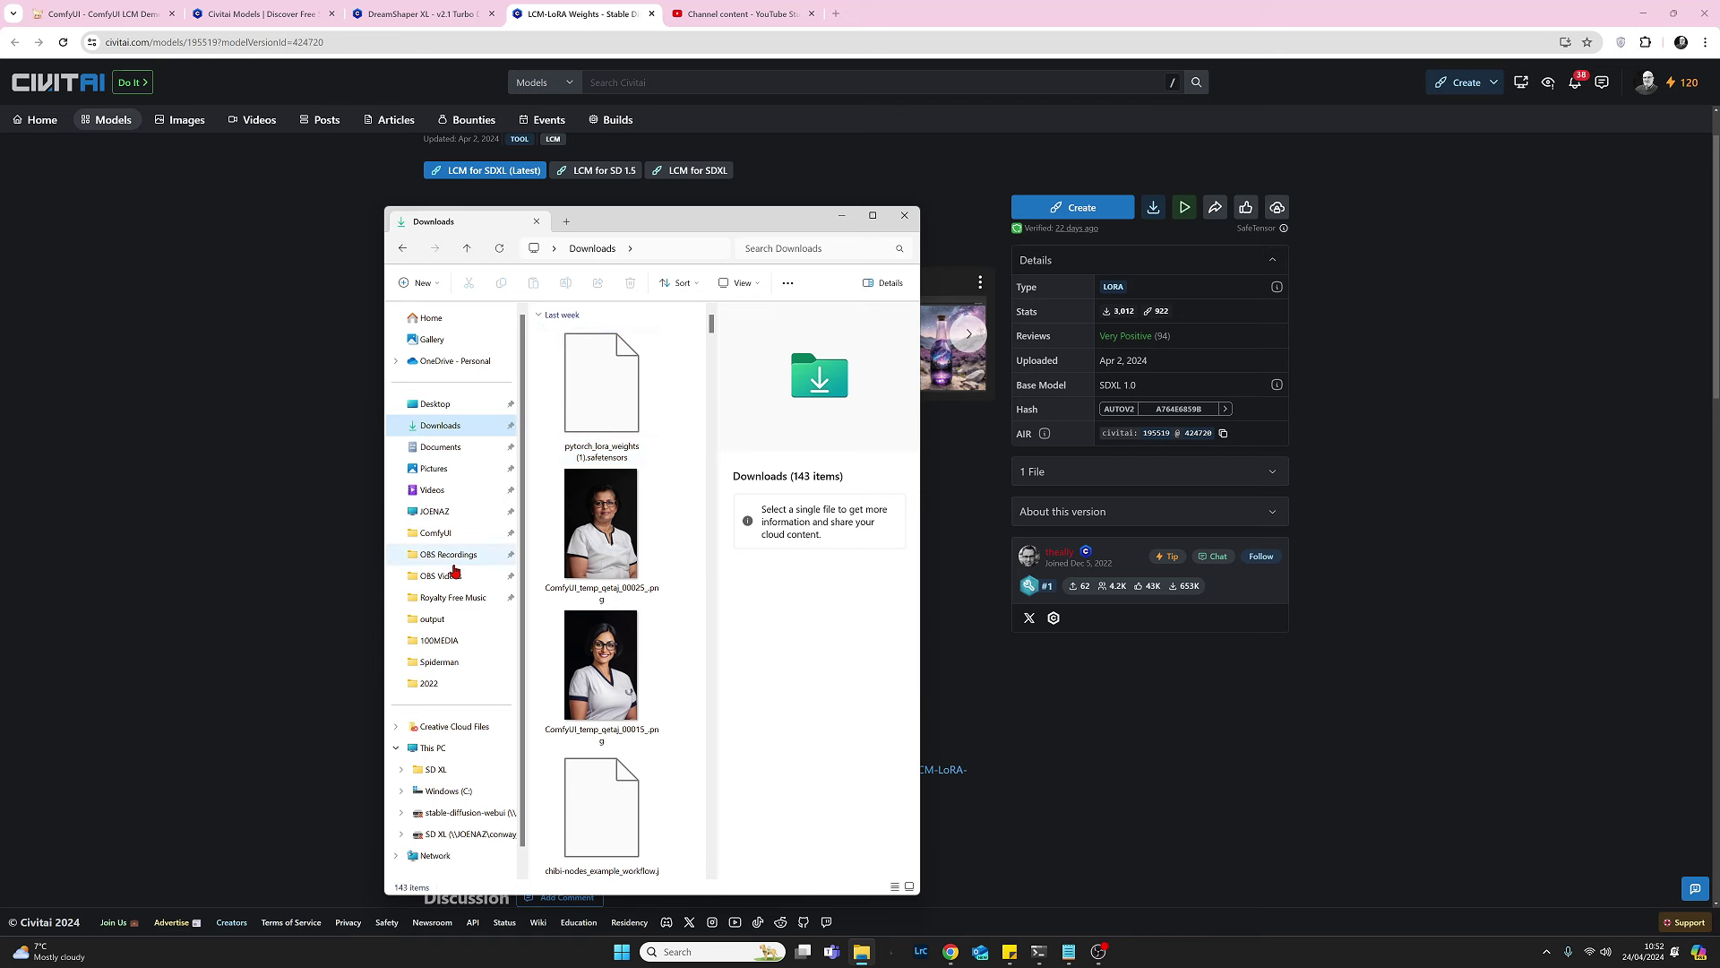
{"action": "left_click", "coordinate": [435, 534]}
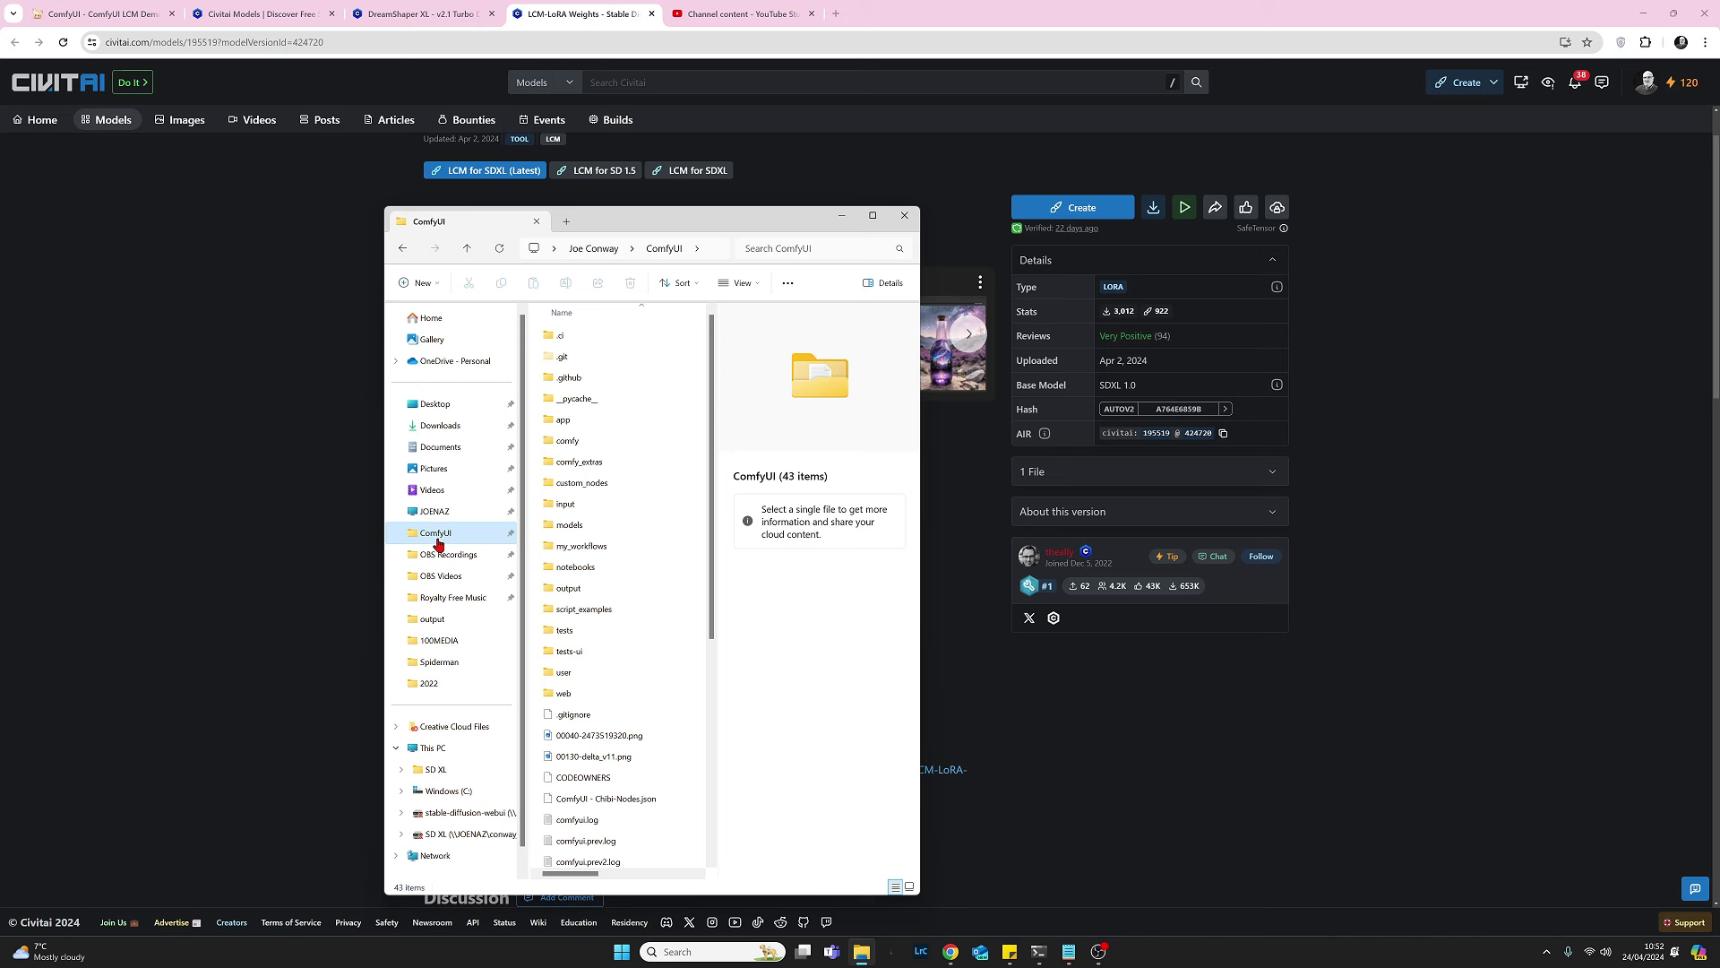
{"action": "double_click", "coordinate": [569, 525]}
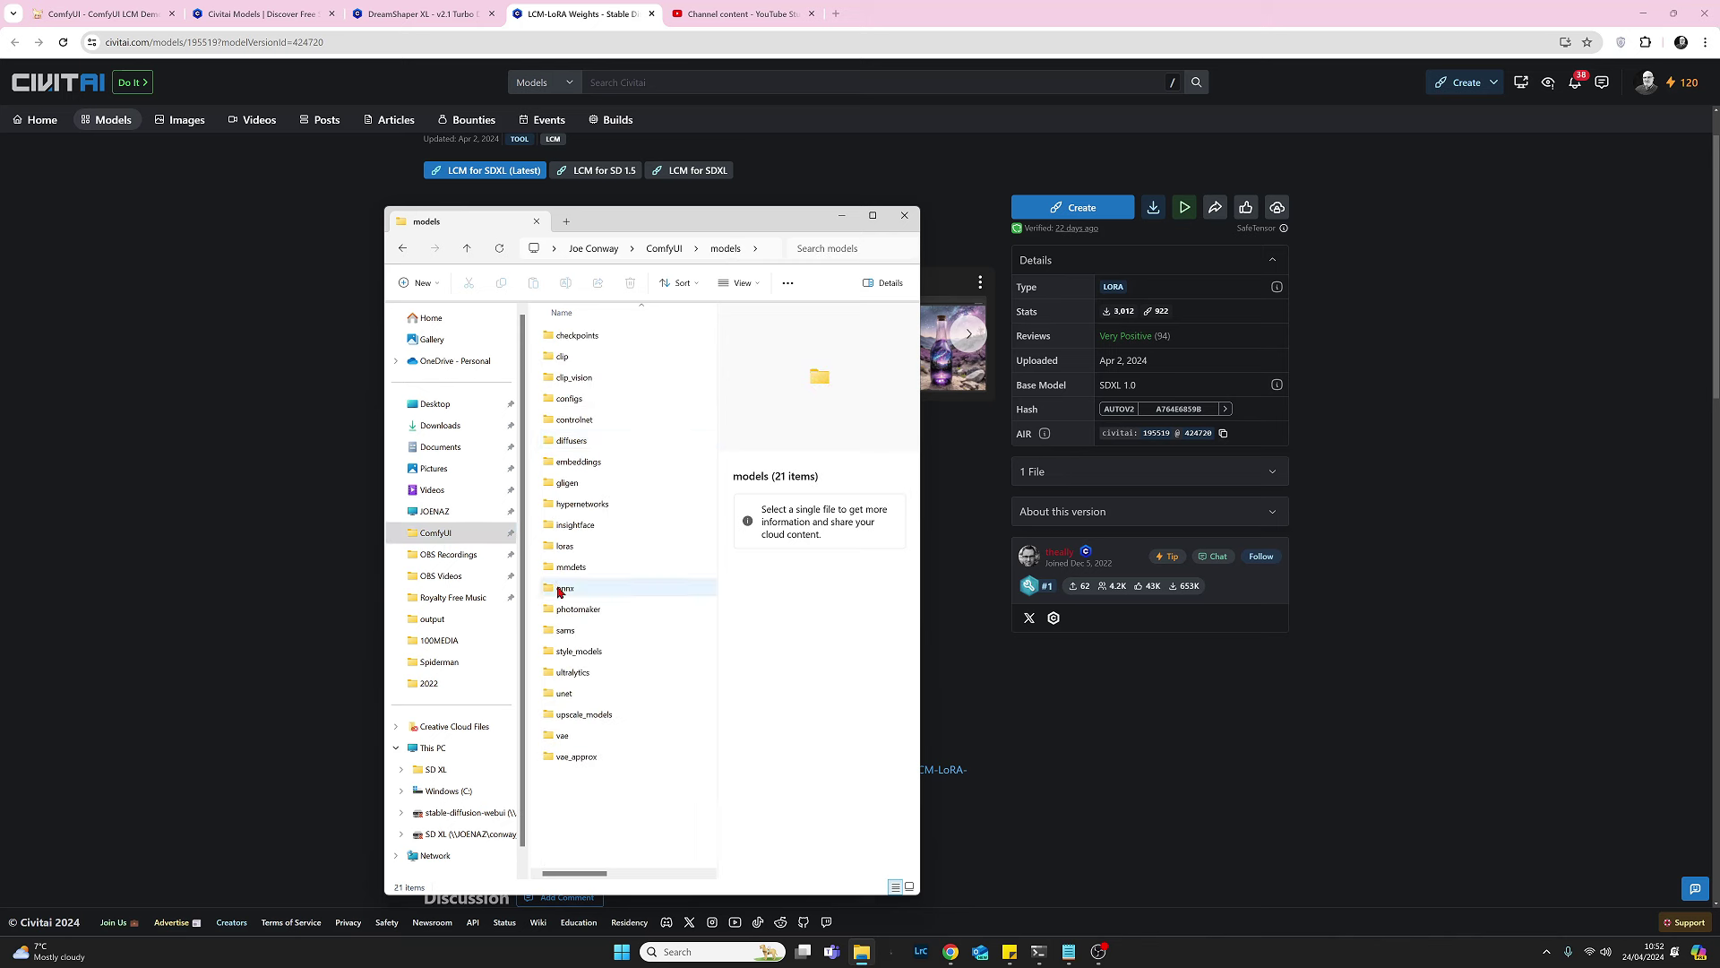
{"action": "double_click", "coordinate": [564, 545]}
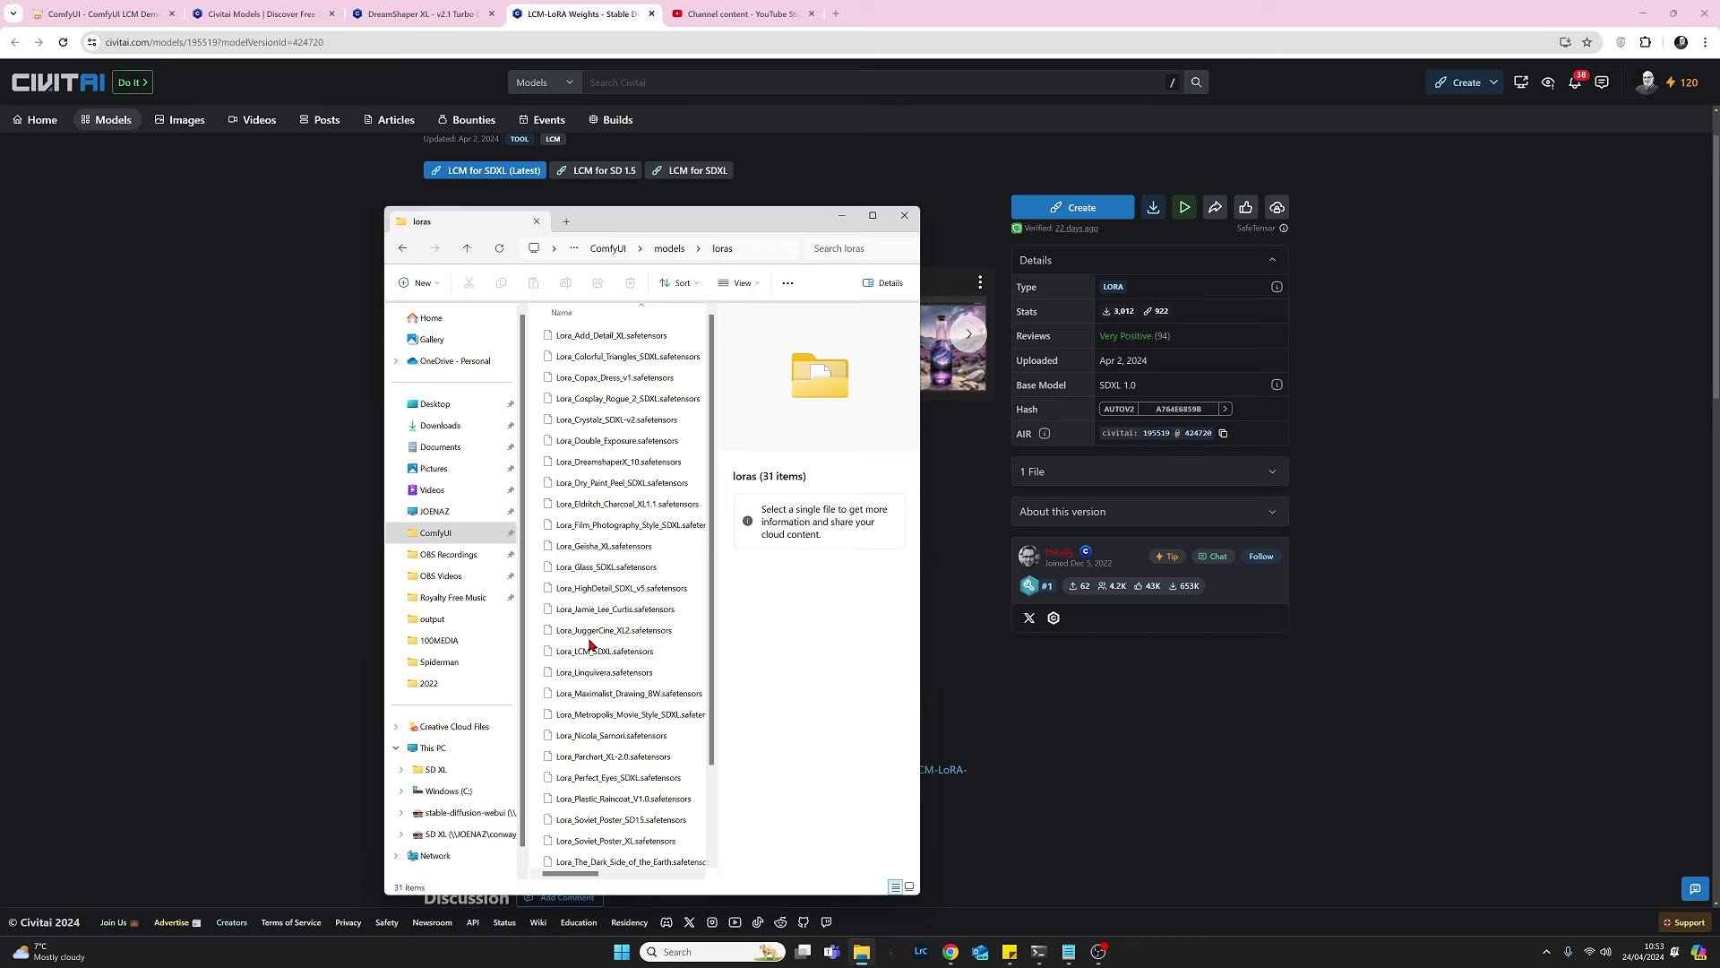
{"action": "left_click", "coordinate": [341, 346]}
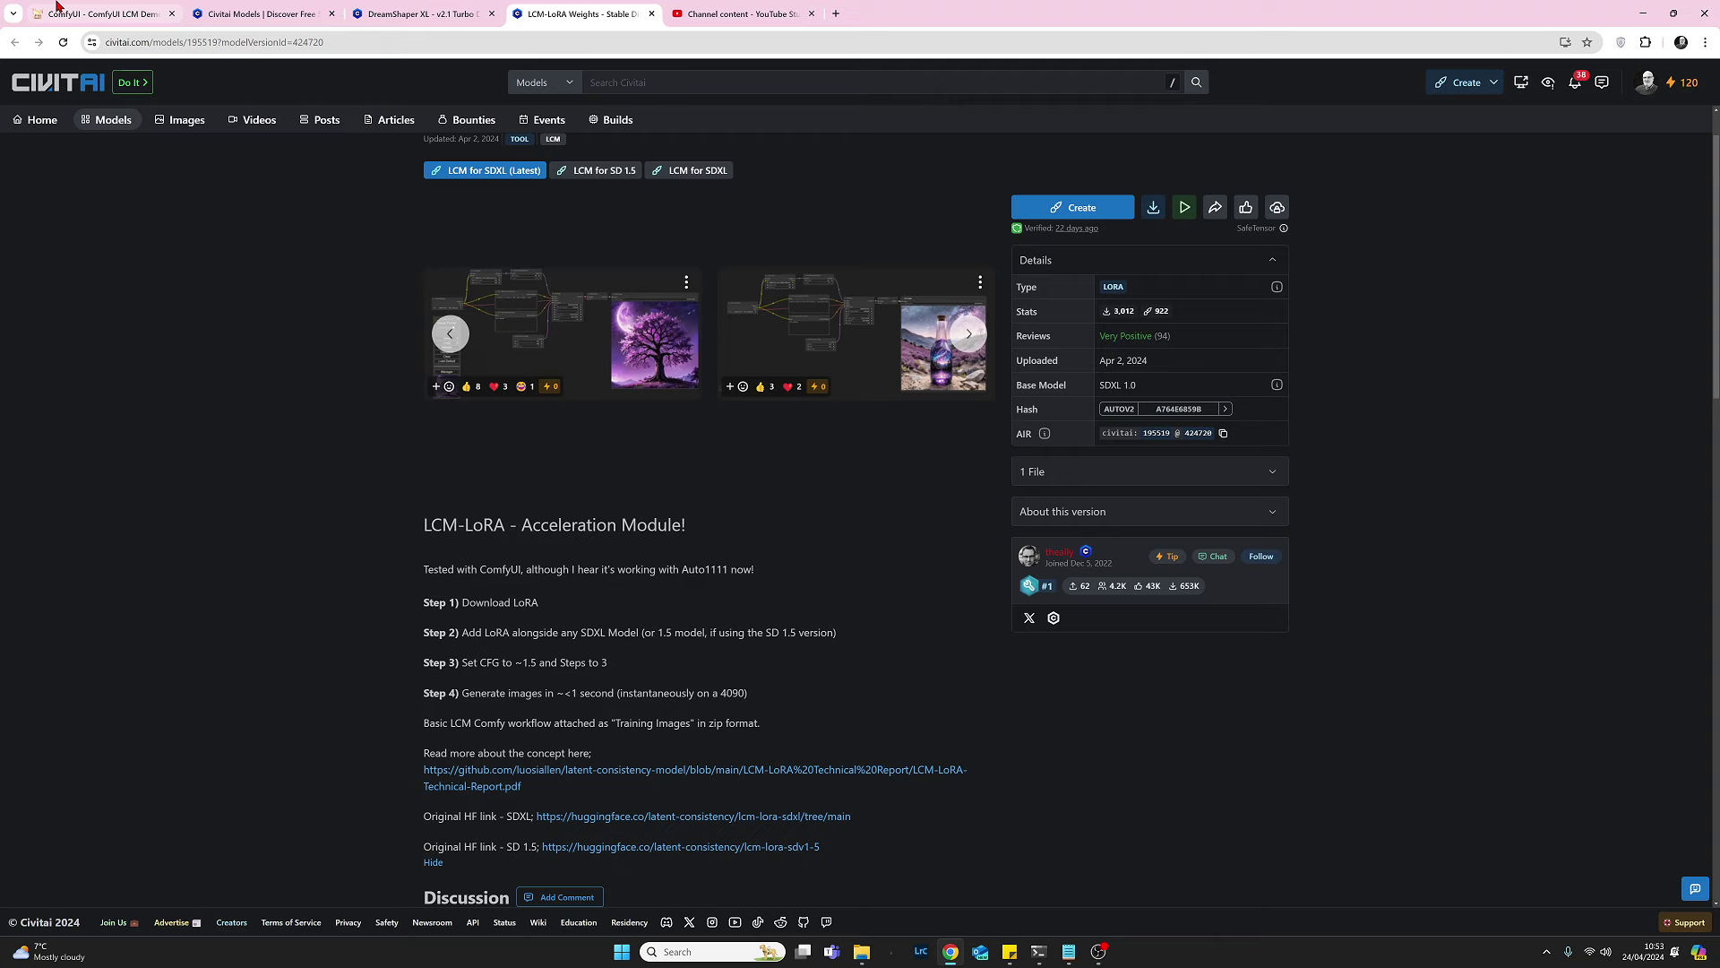
Return to the ComfyUI LCM Demo workflow showing the LCM LoRA and standard LoRA groups.
{"action": "left_click", "coordinate": [59, 13]}
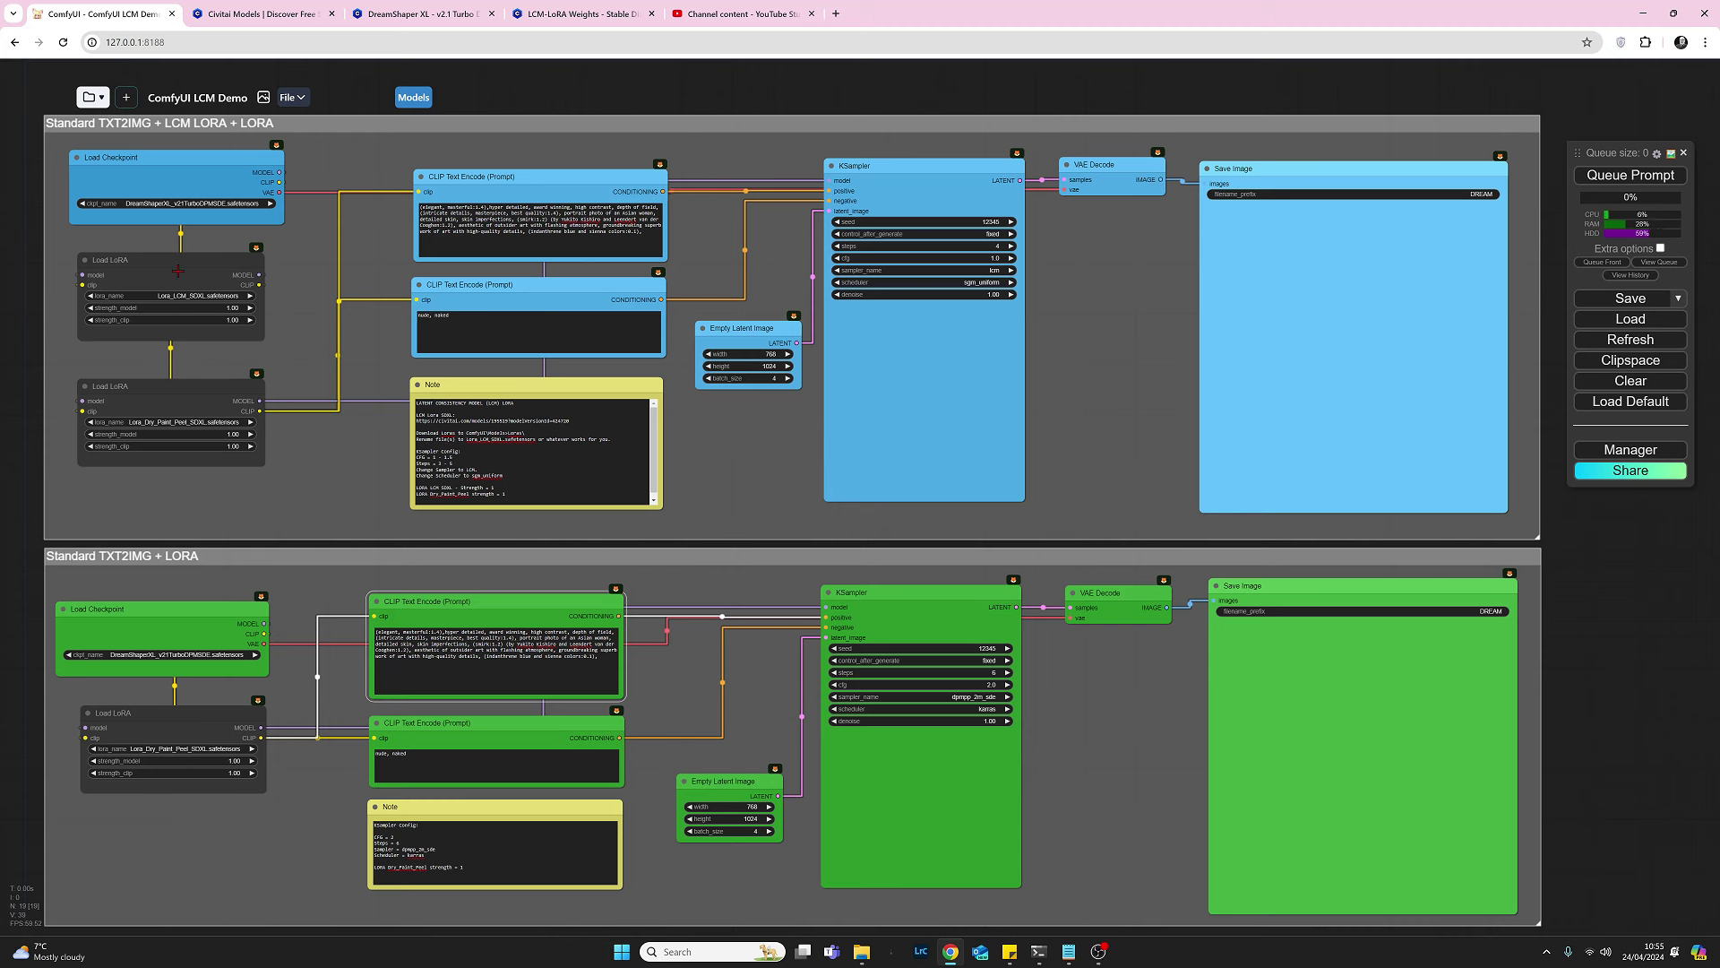
Add a Load LoRA node from a 'lora' node search, loading Lora_Add_Detail_XL.safetensors at strength 1.00.
{"action": "double_click", "coordinate": [188, 491]}
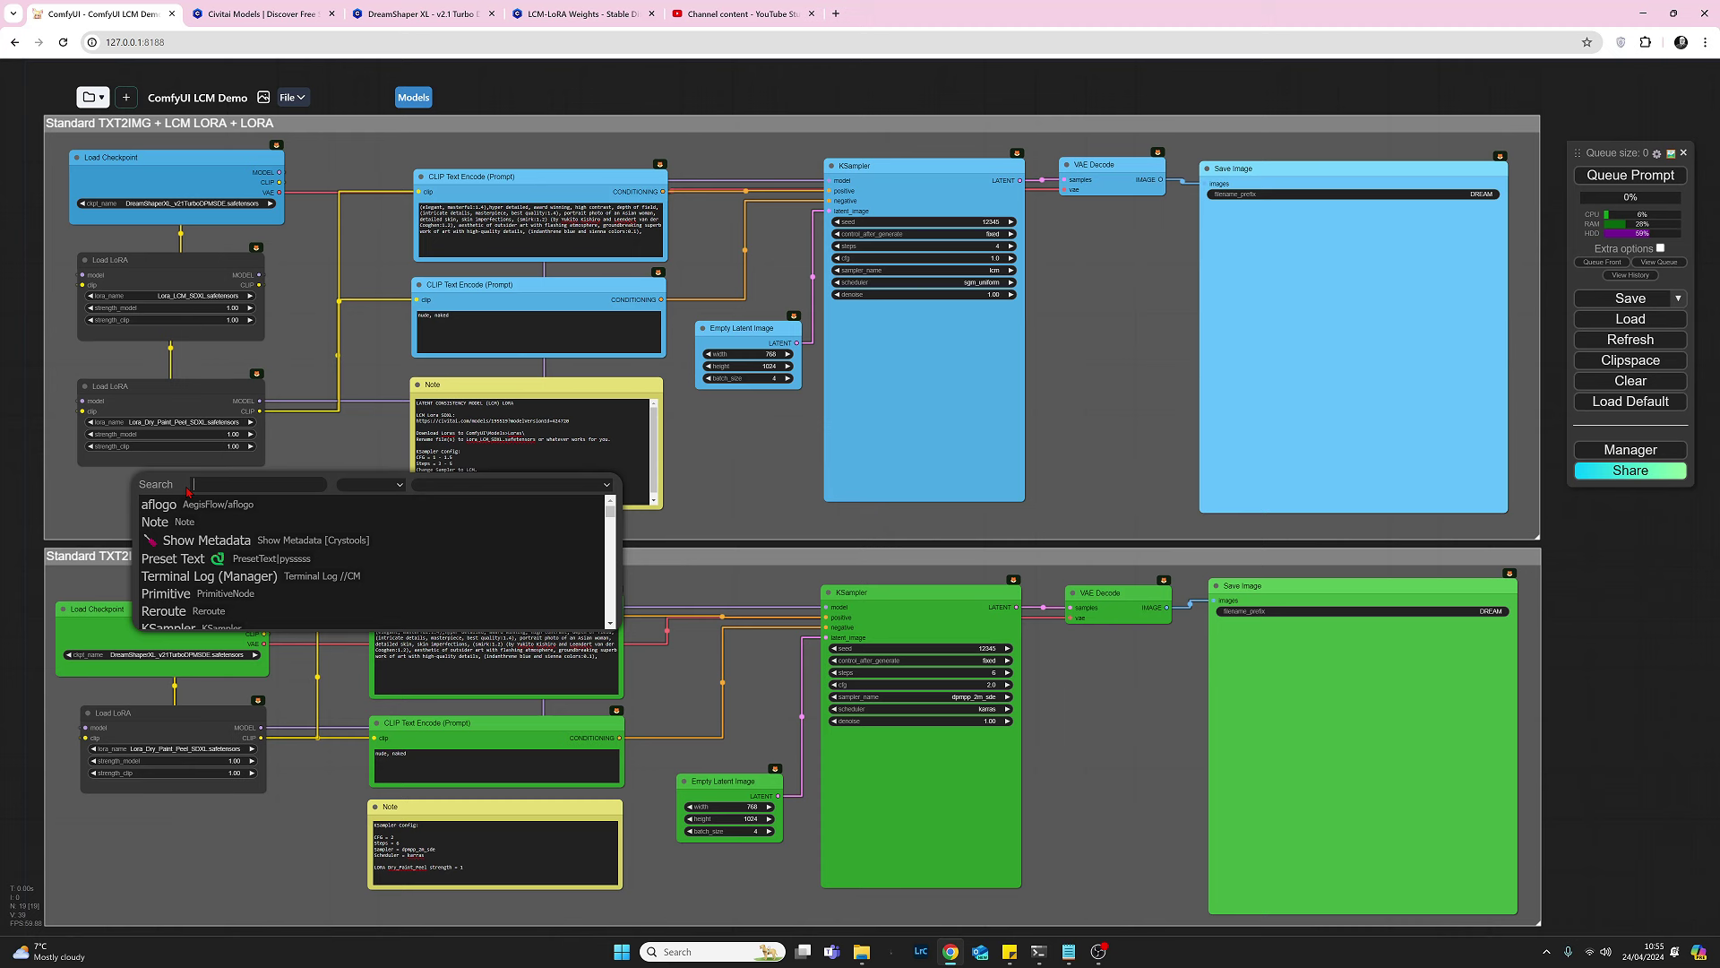
{"action": "type", "text": "lora"}
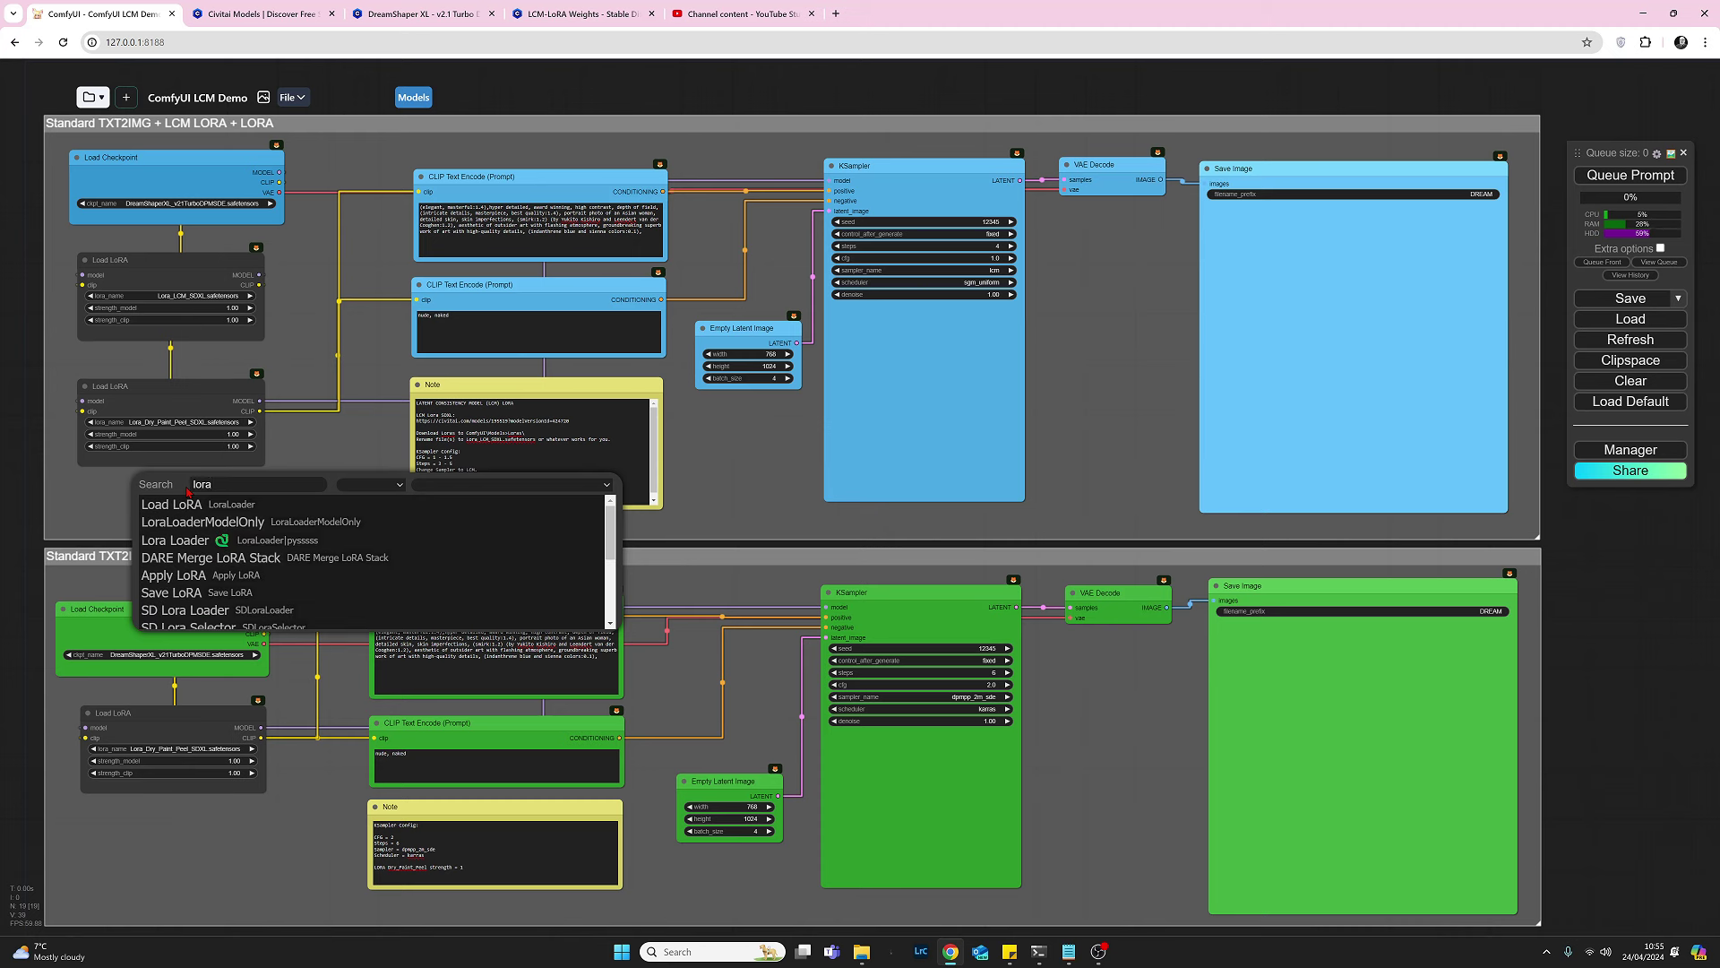
{"action": "left_click", "coordinate": [179, 507]}
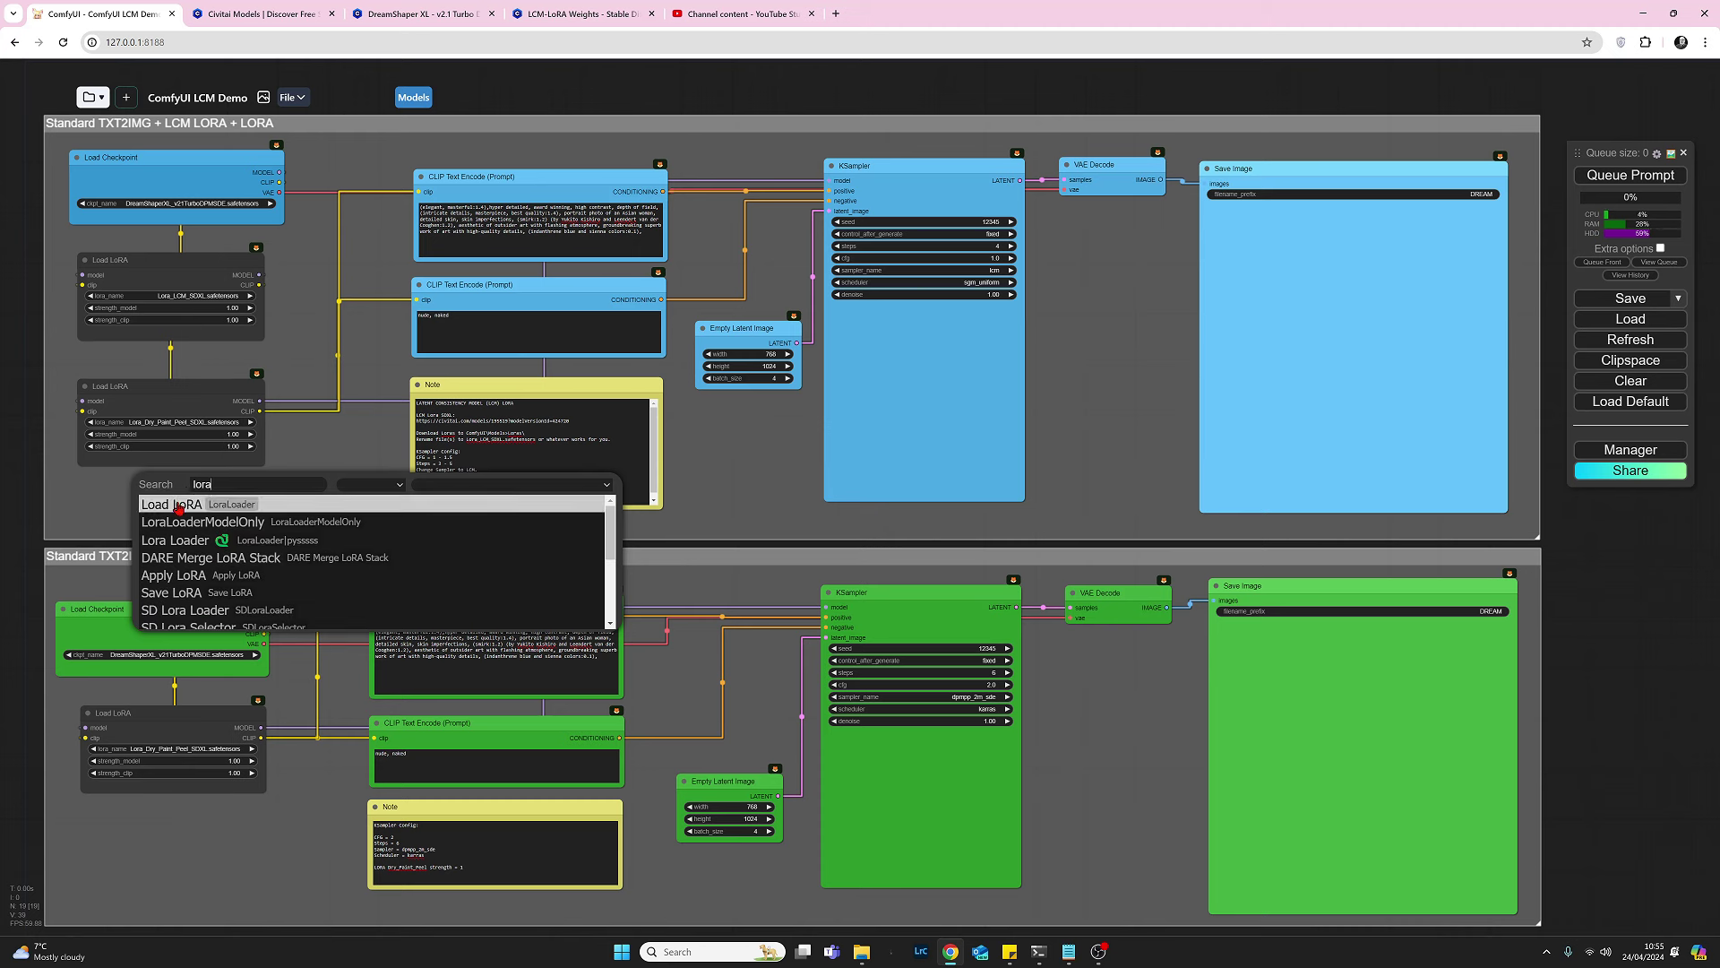
{"action": "left_click", "coordinate": [179, 506]}
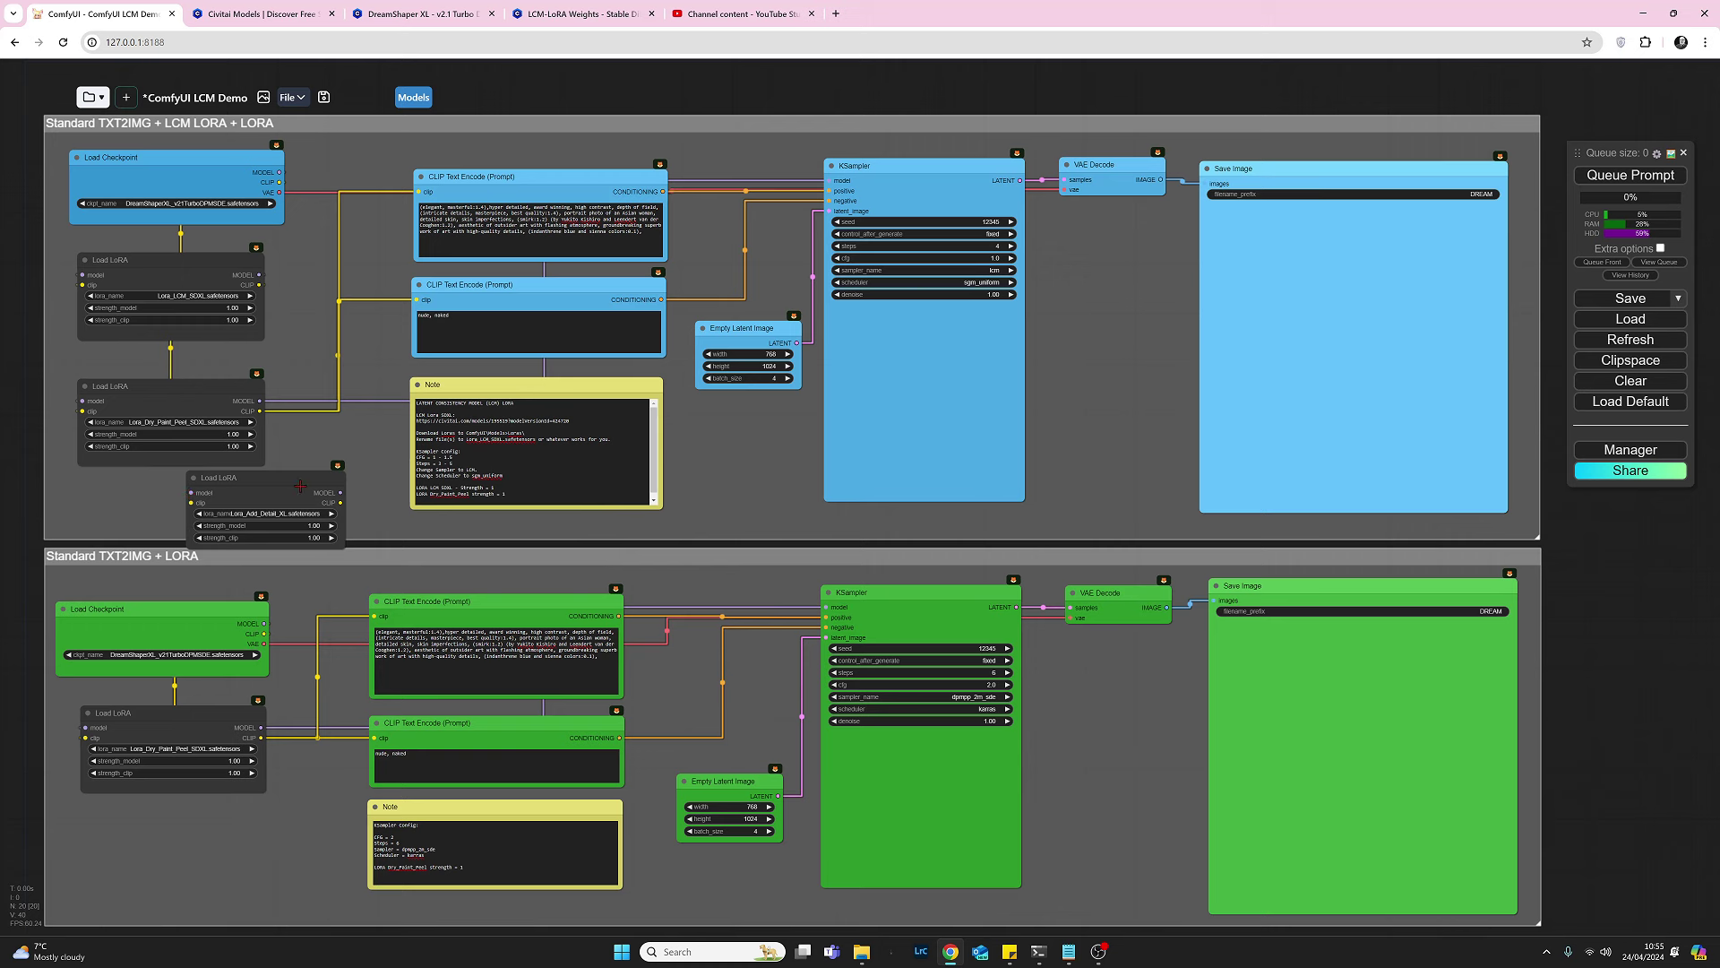
Move the Add Detail XL Load LoRA node around the canvas, then delete it.
{"action": "left_click_drag", "start_coordinate": [300, 486], "coordinate": [345, 258]}
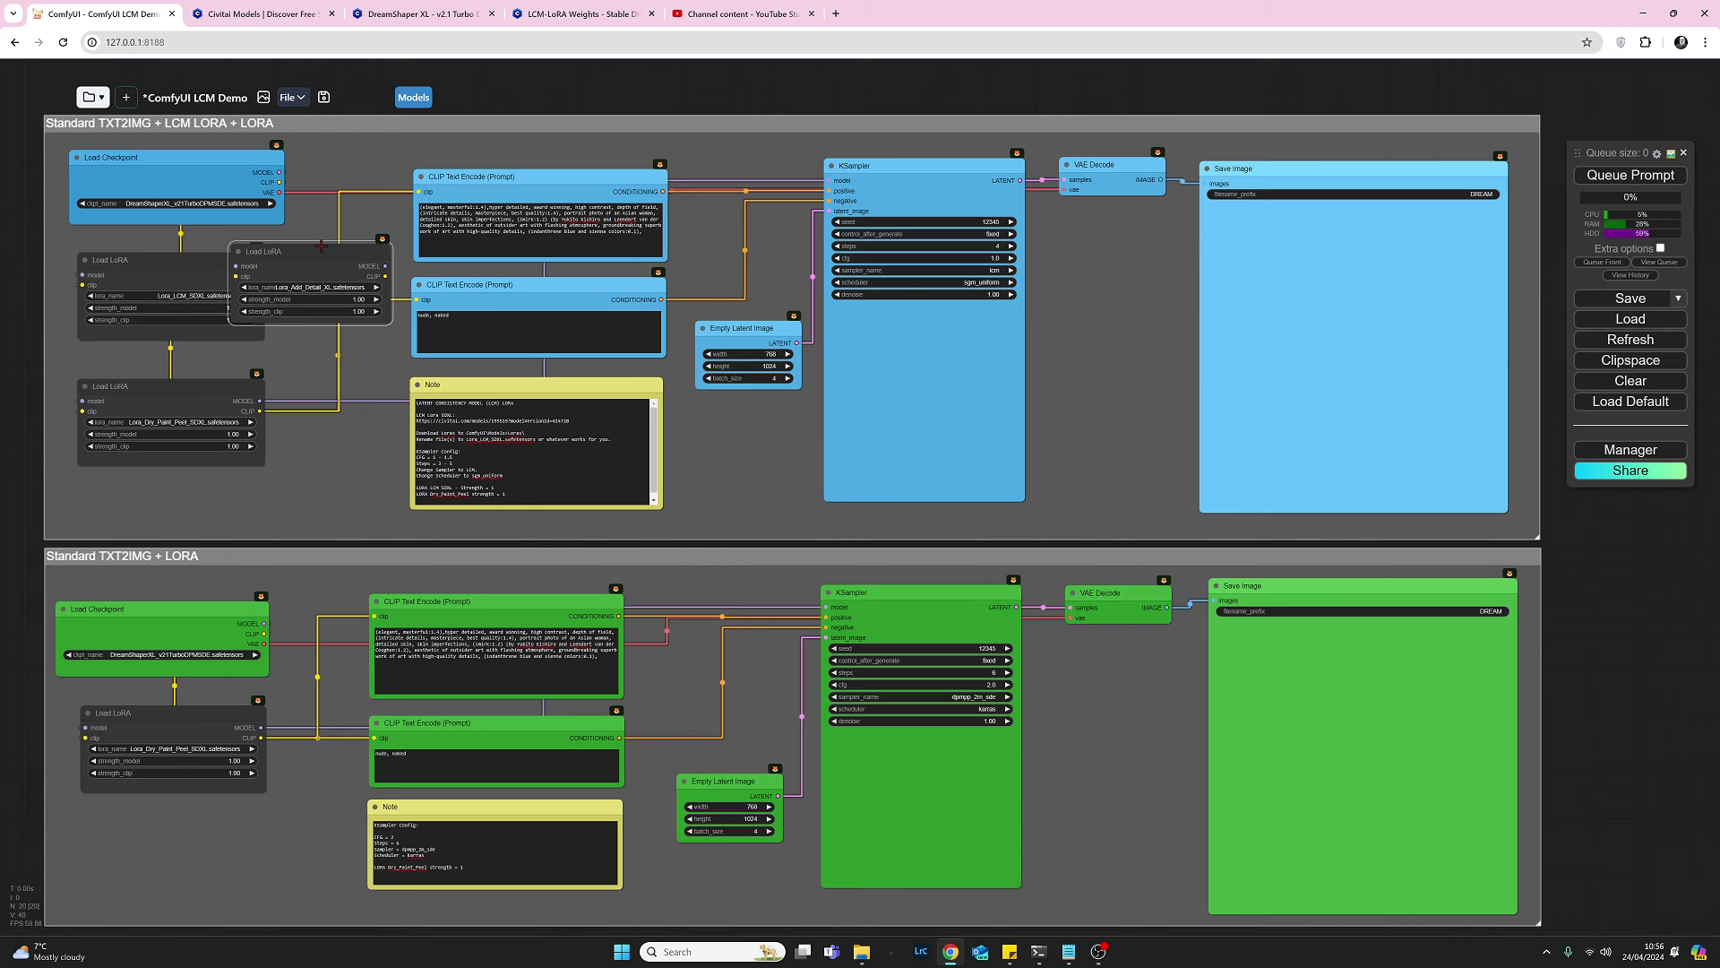
{"action": "mouse_move", "coordinate": [320, 245]}
{"action": "left_mouse_down"}
{"action": "mouse_move", "coordinate": [359, 153]}
{"action": "mouse_move", "coordinate": [336, 260]}
{"action": "mouse_move", "coordinate": [315, 247]}
{"action": "left_mouse_up"}
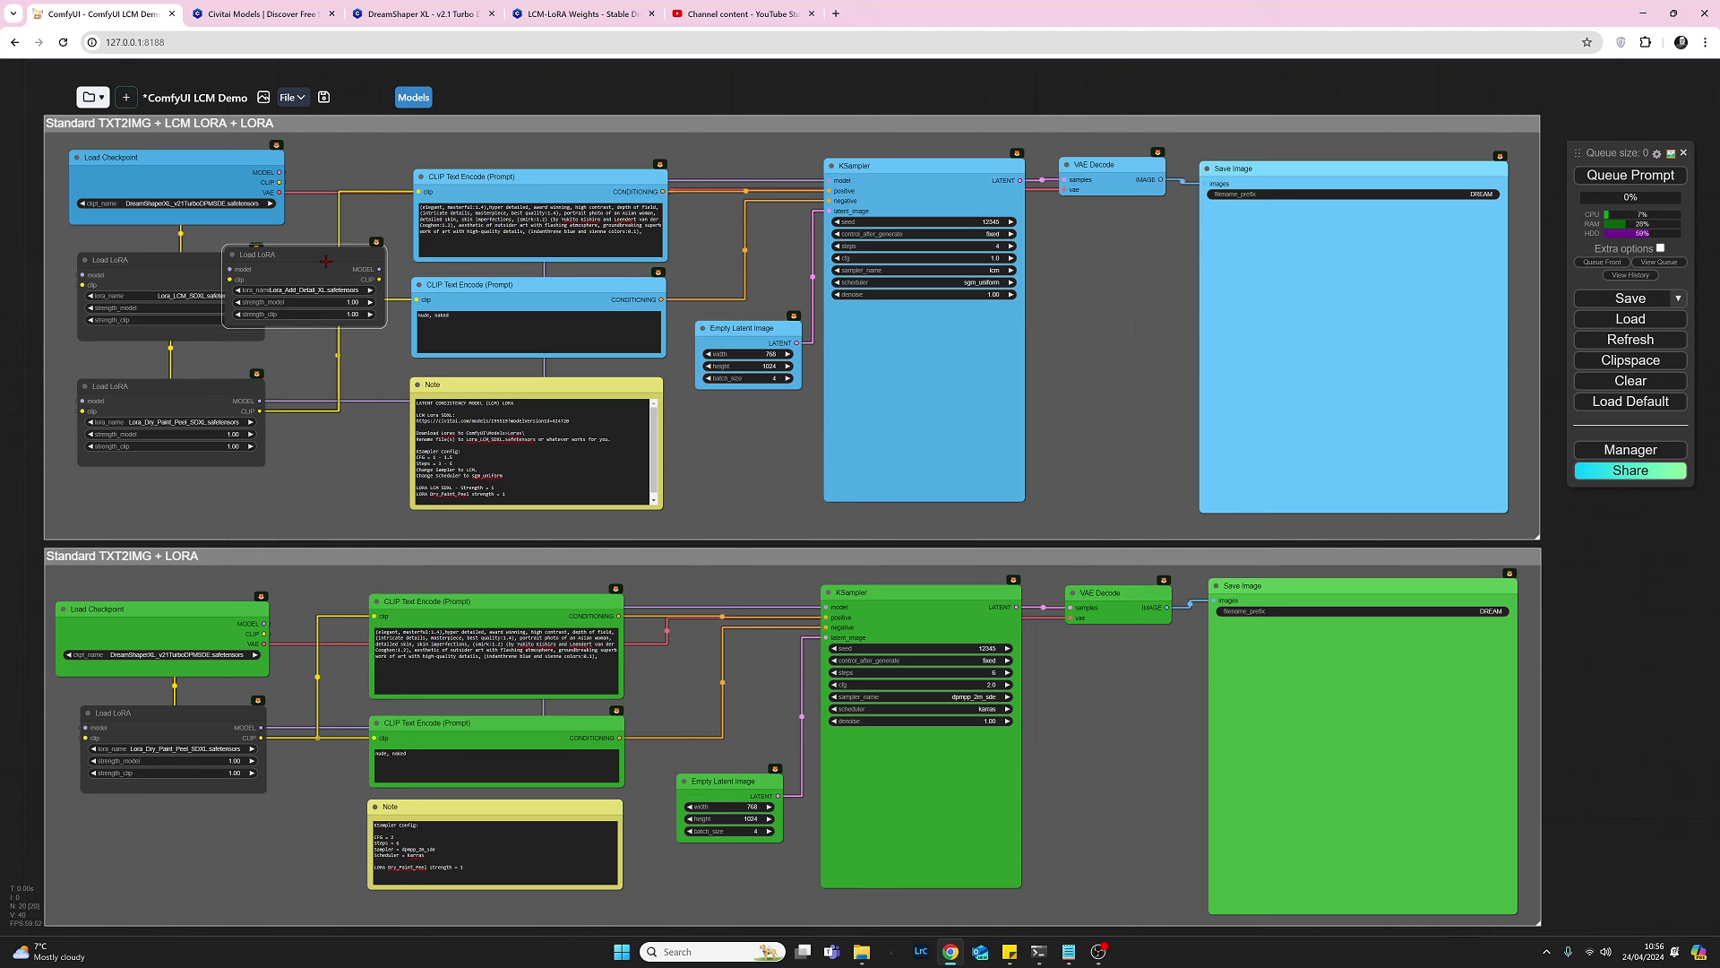
{"action": "left_click_drag", "start_coordinate": [326, 258], "coordinate": [190, 500]}
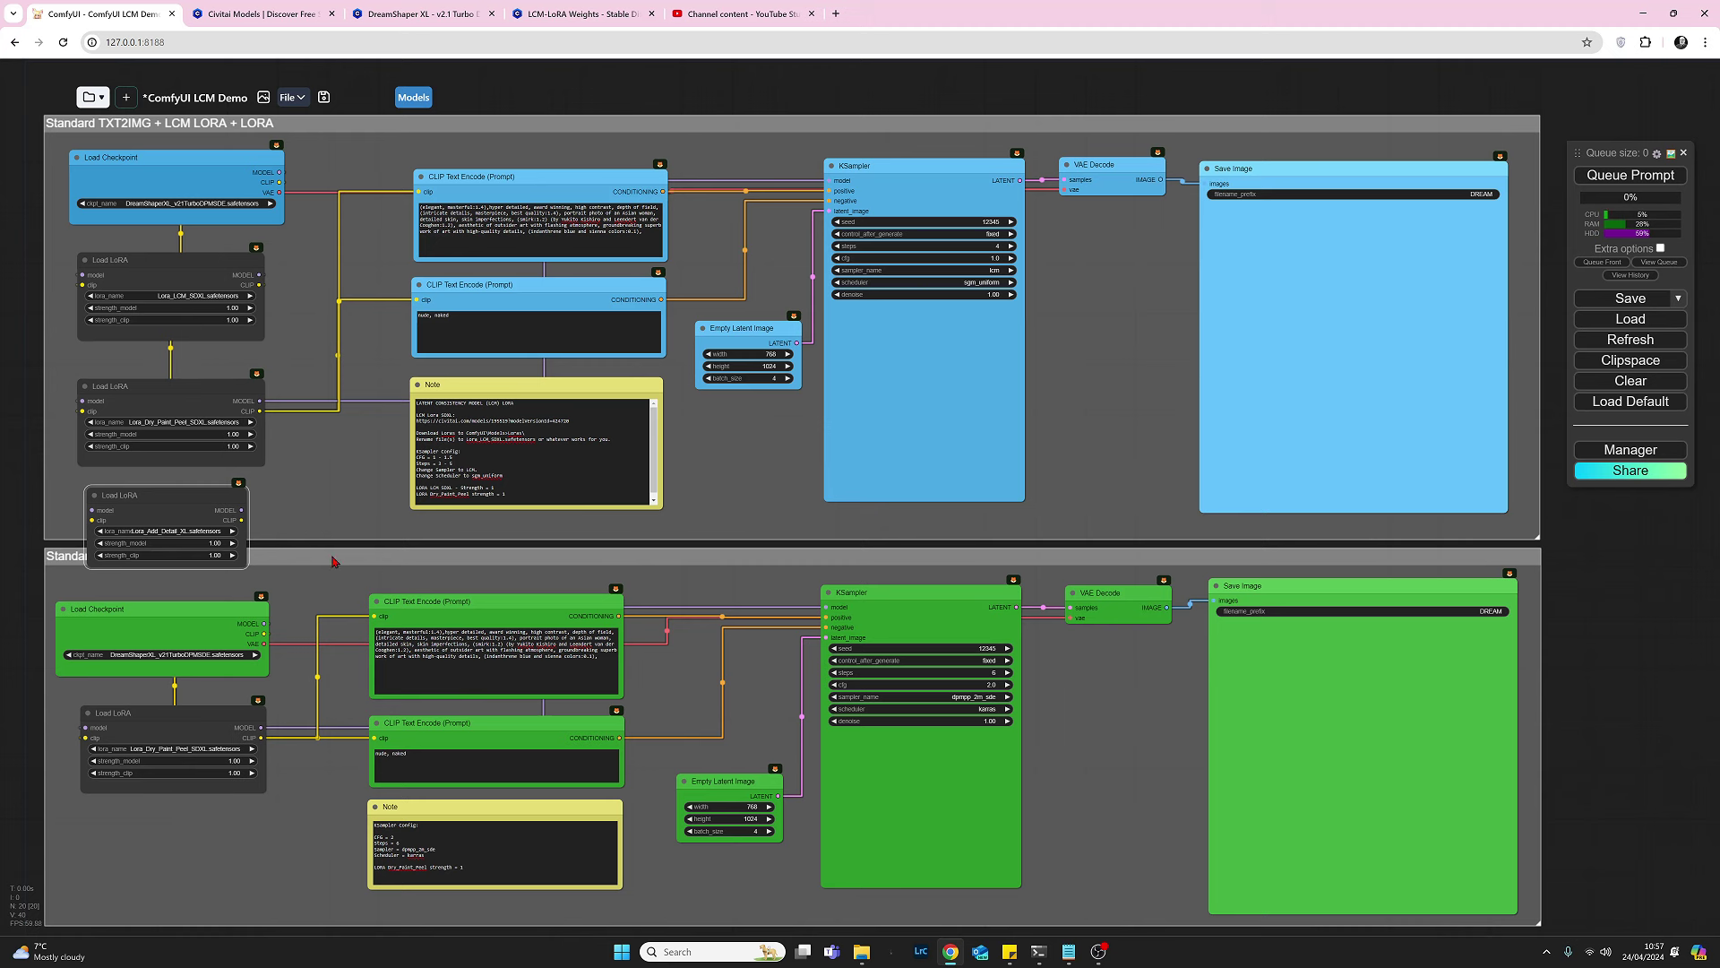
{"action": "left_click_drag", "start_coordinate": [187, 492], "coordinate": [190, 485]}
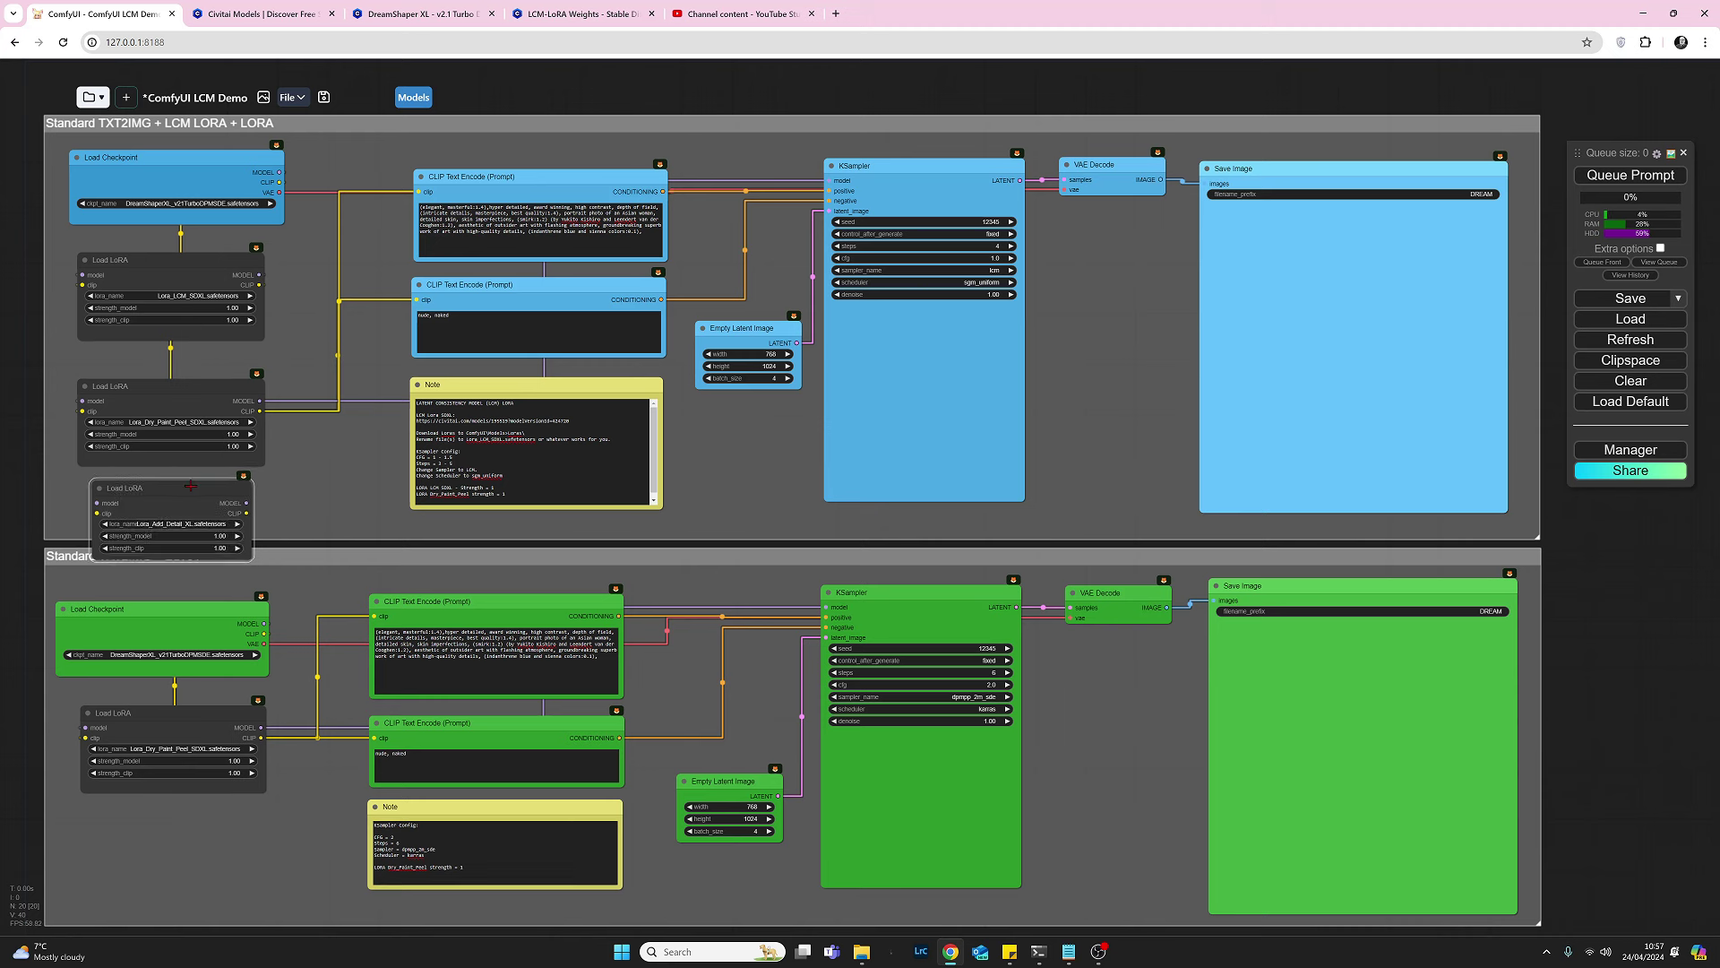
{"action": "key", "text": "Delete"}
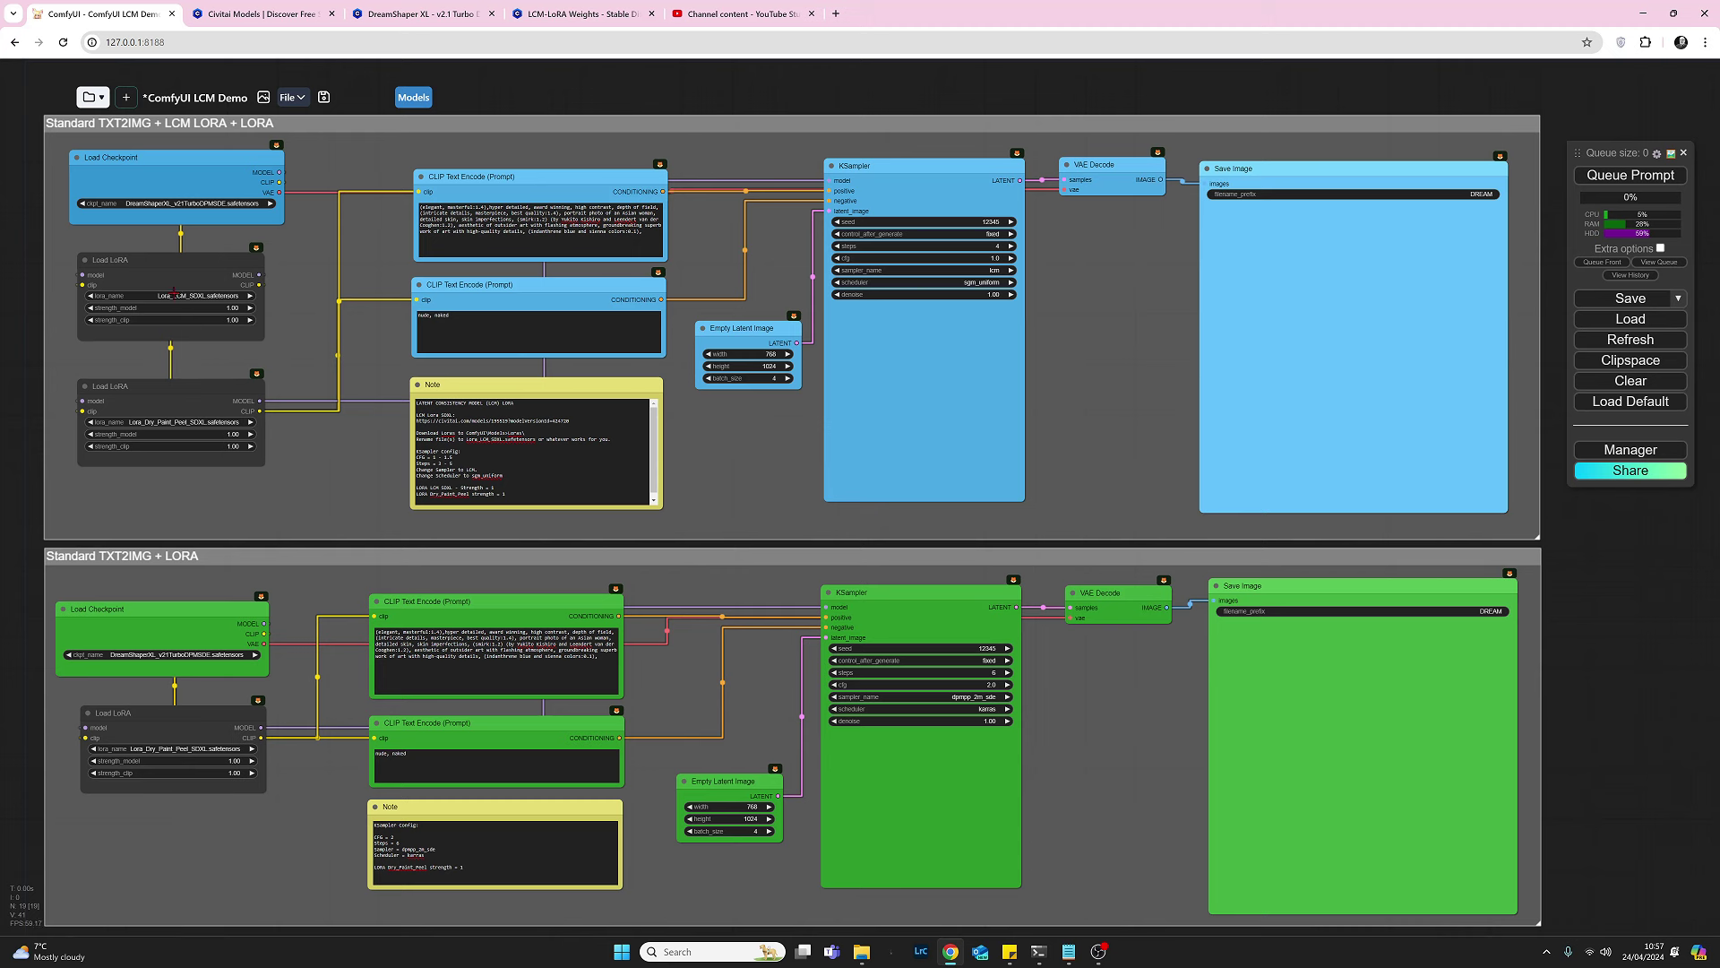
Set the upper Load LoRA node to Lora_LCM_SDXL.safetensors and bring up the portrait prompt in Notepad.
{"action": "left_click_drag", "start_coordinate": [196, 266], "coordinate": [196, 258]}
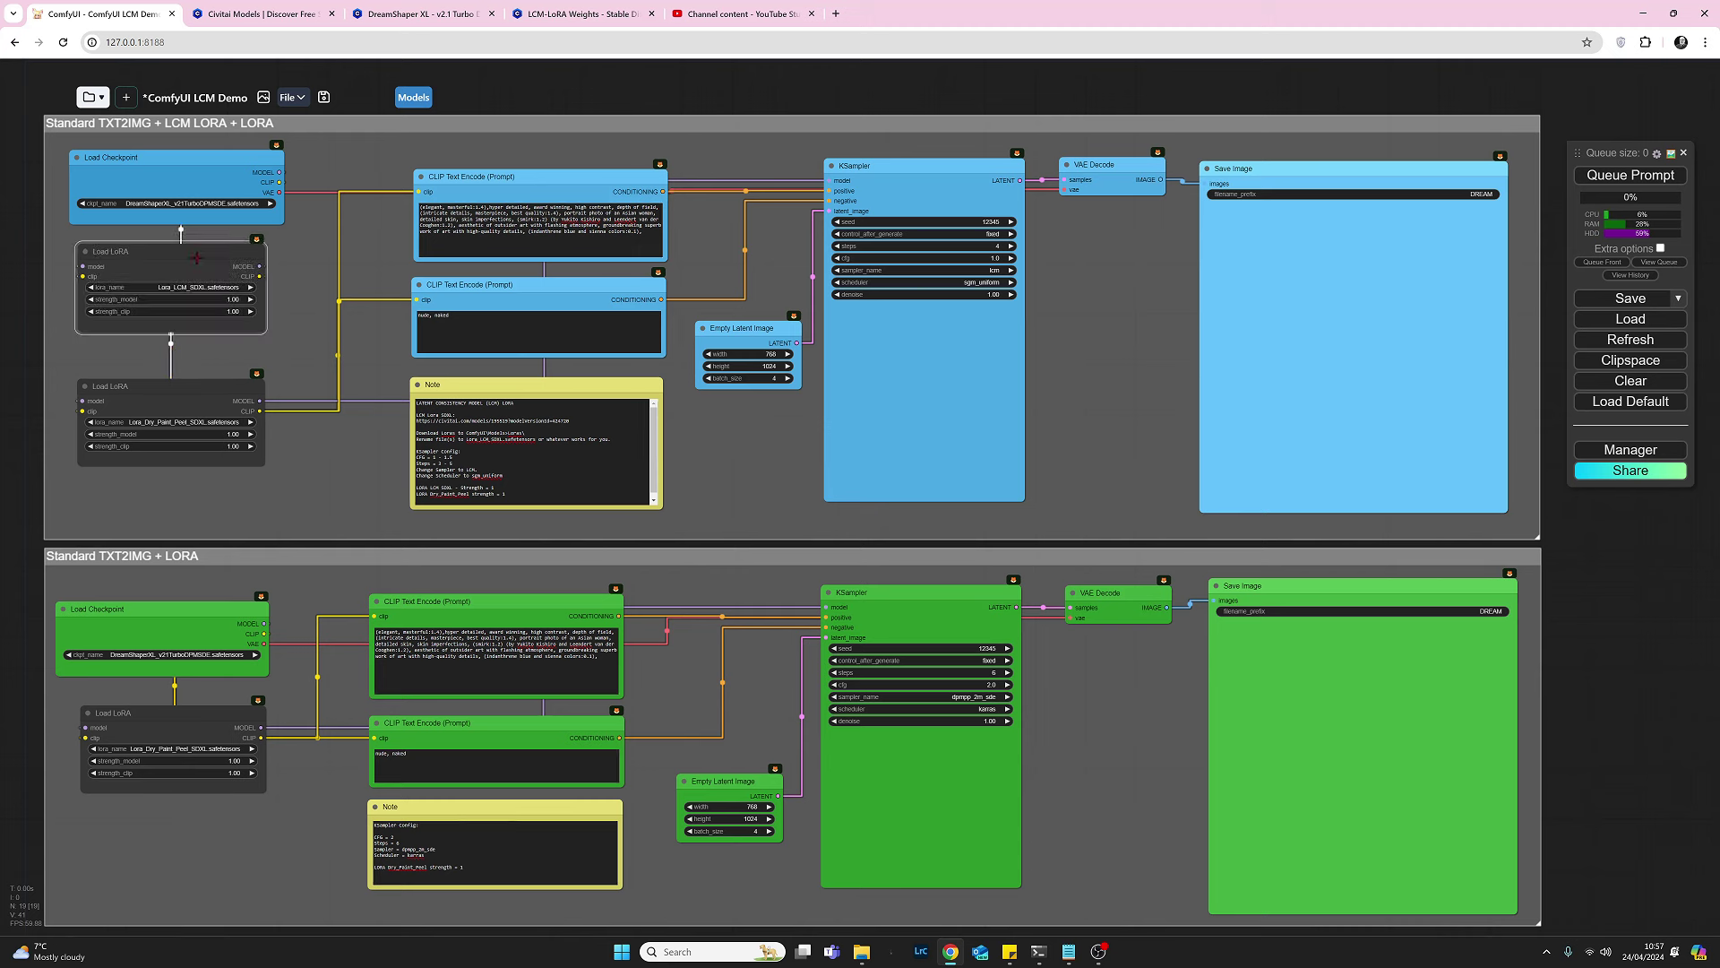
{"action": "left_click", "coordinate": [164, 288]}
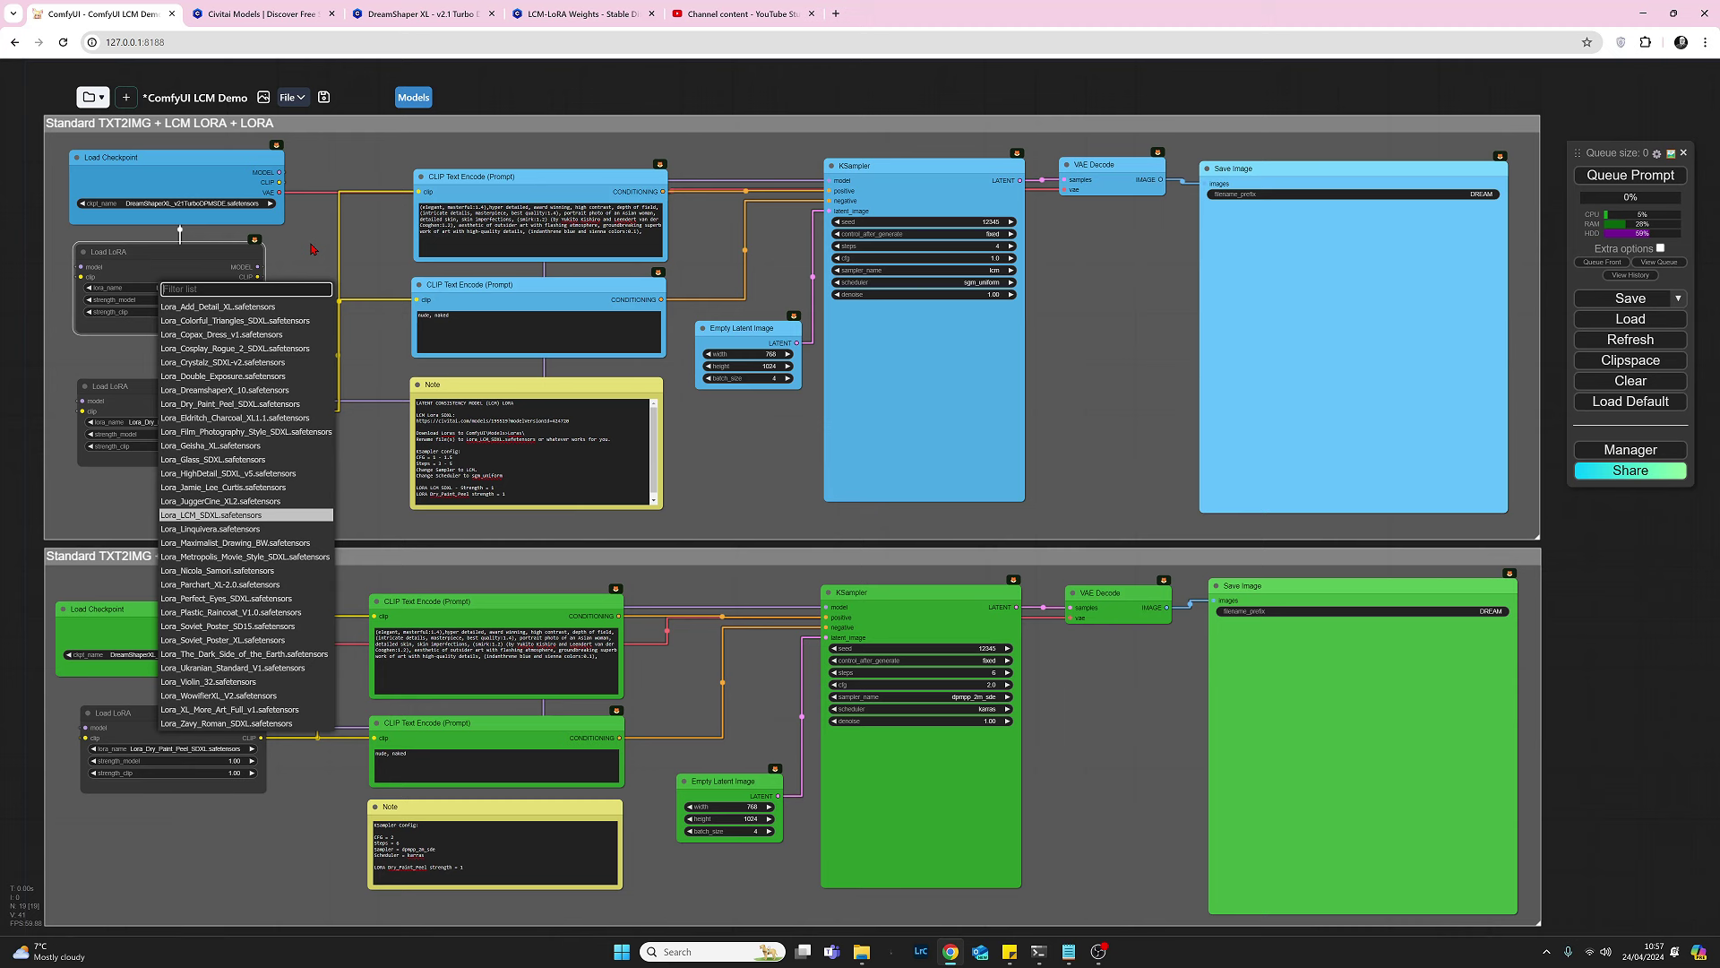
{"action": "left_click", "coordinate": [312, 249]}
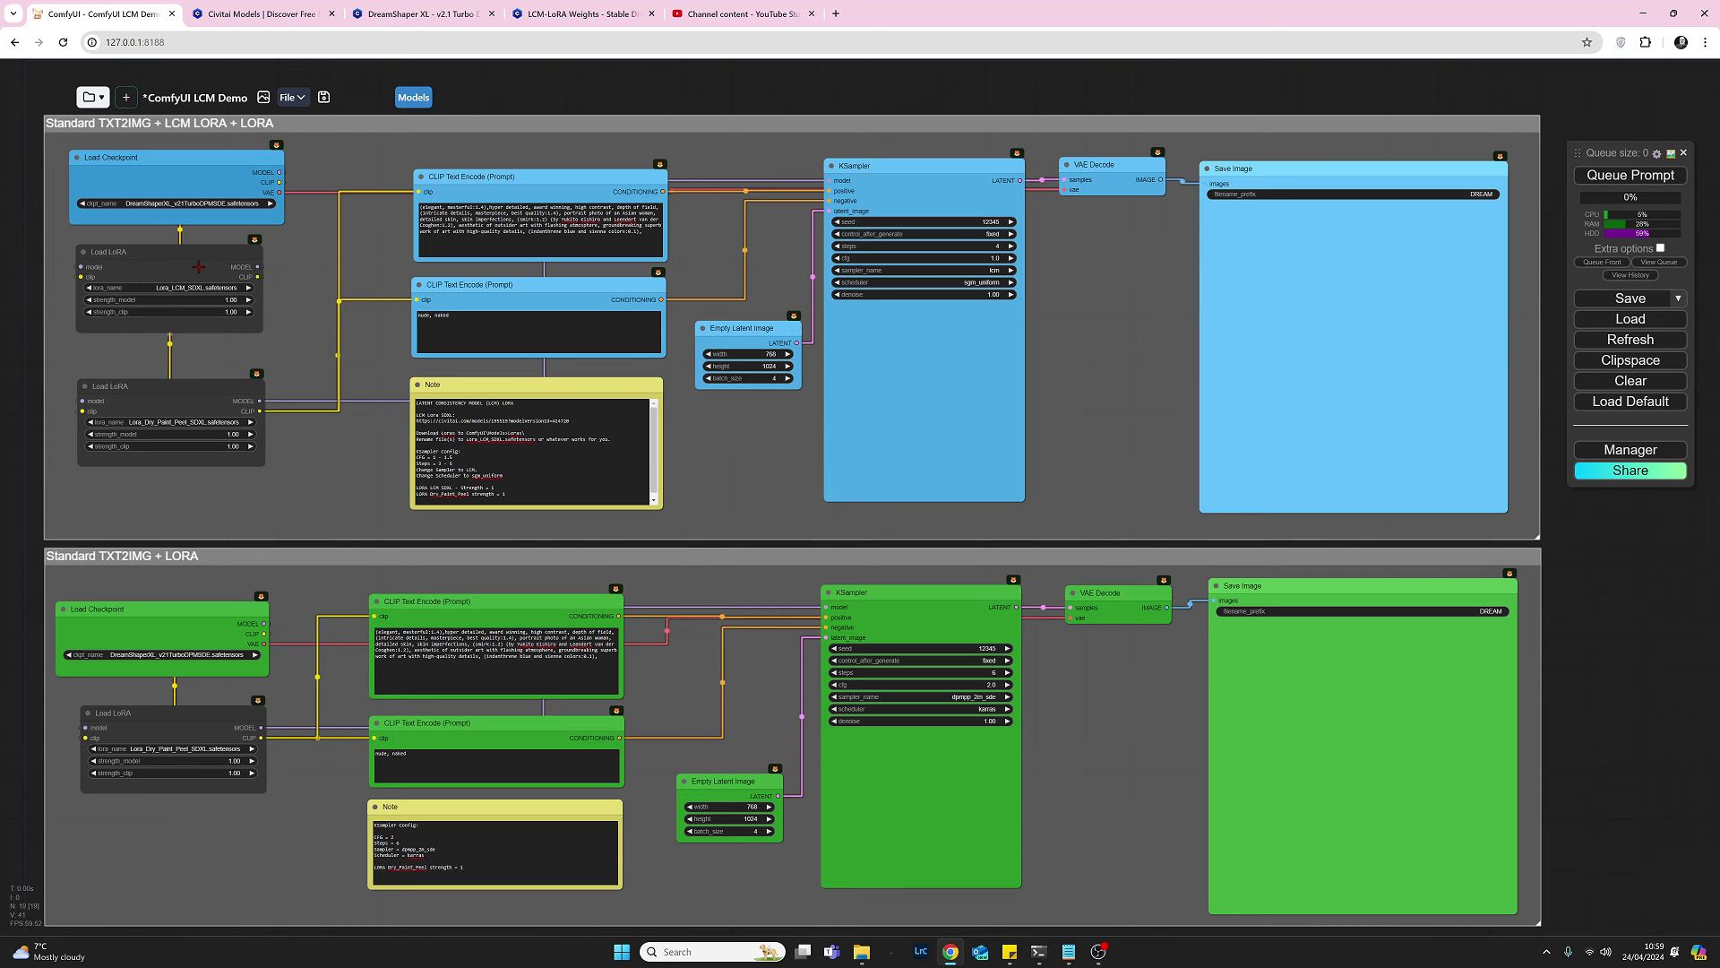
{"action": "left_click_drag", "start_coordinate": [198, 266], "coordinate": [209, 263]}
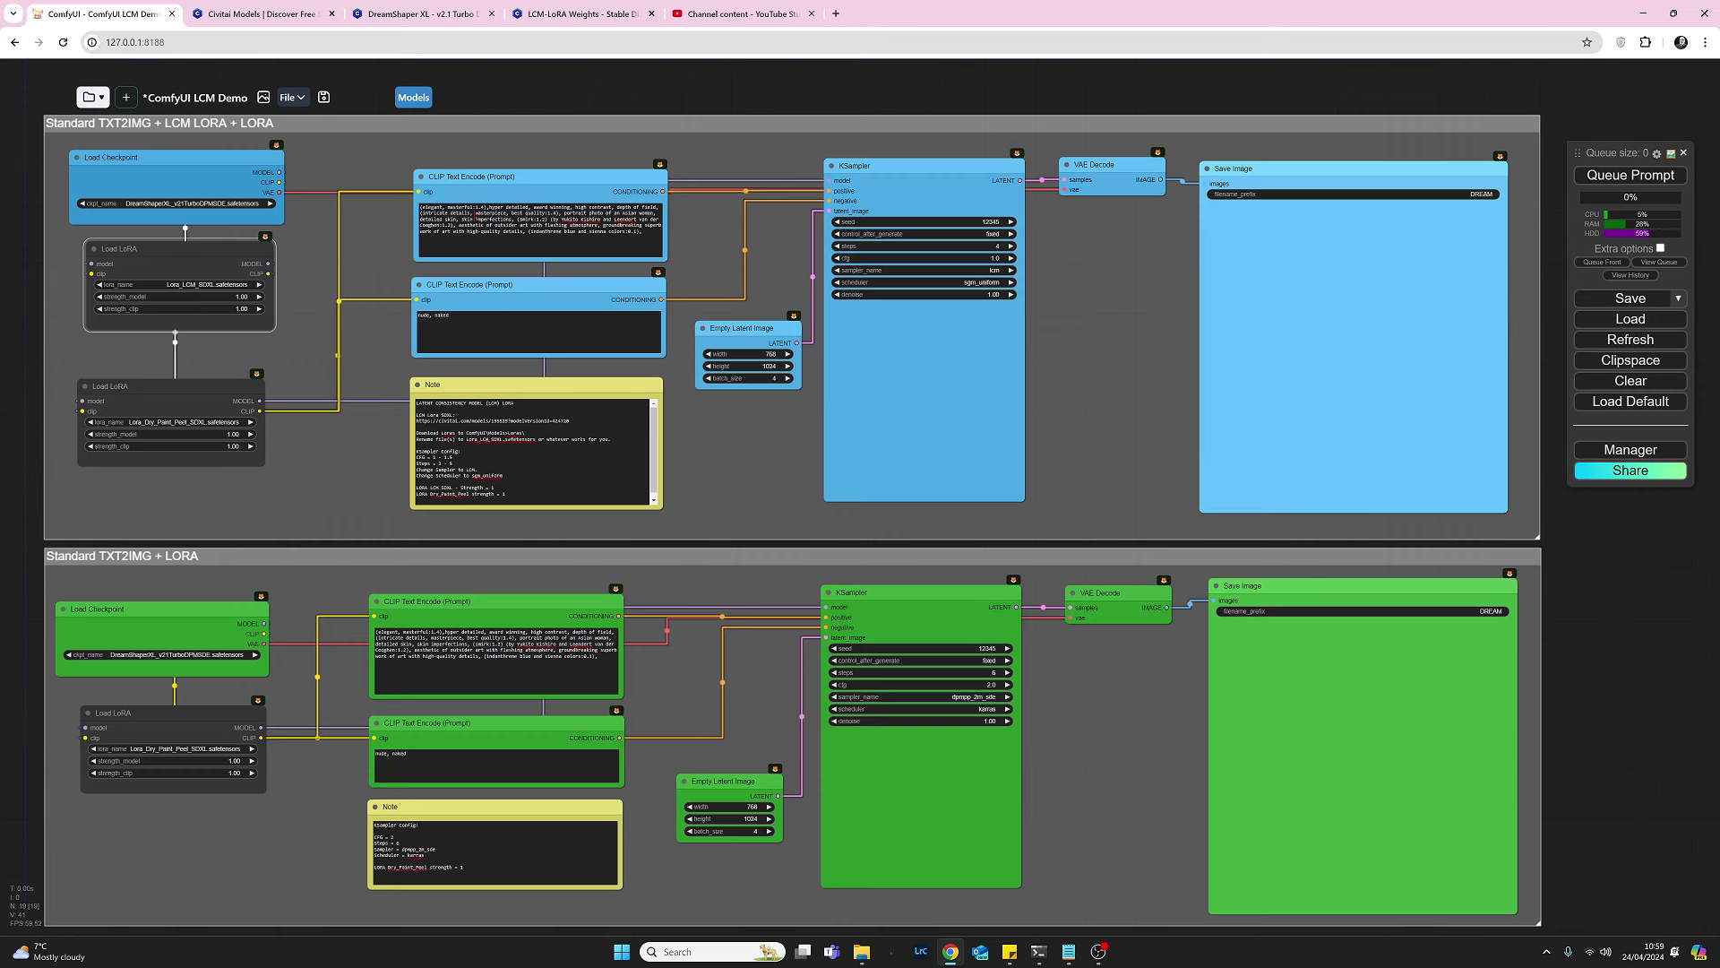
{"action": "left_click", "coordinate": [1070, 955]}
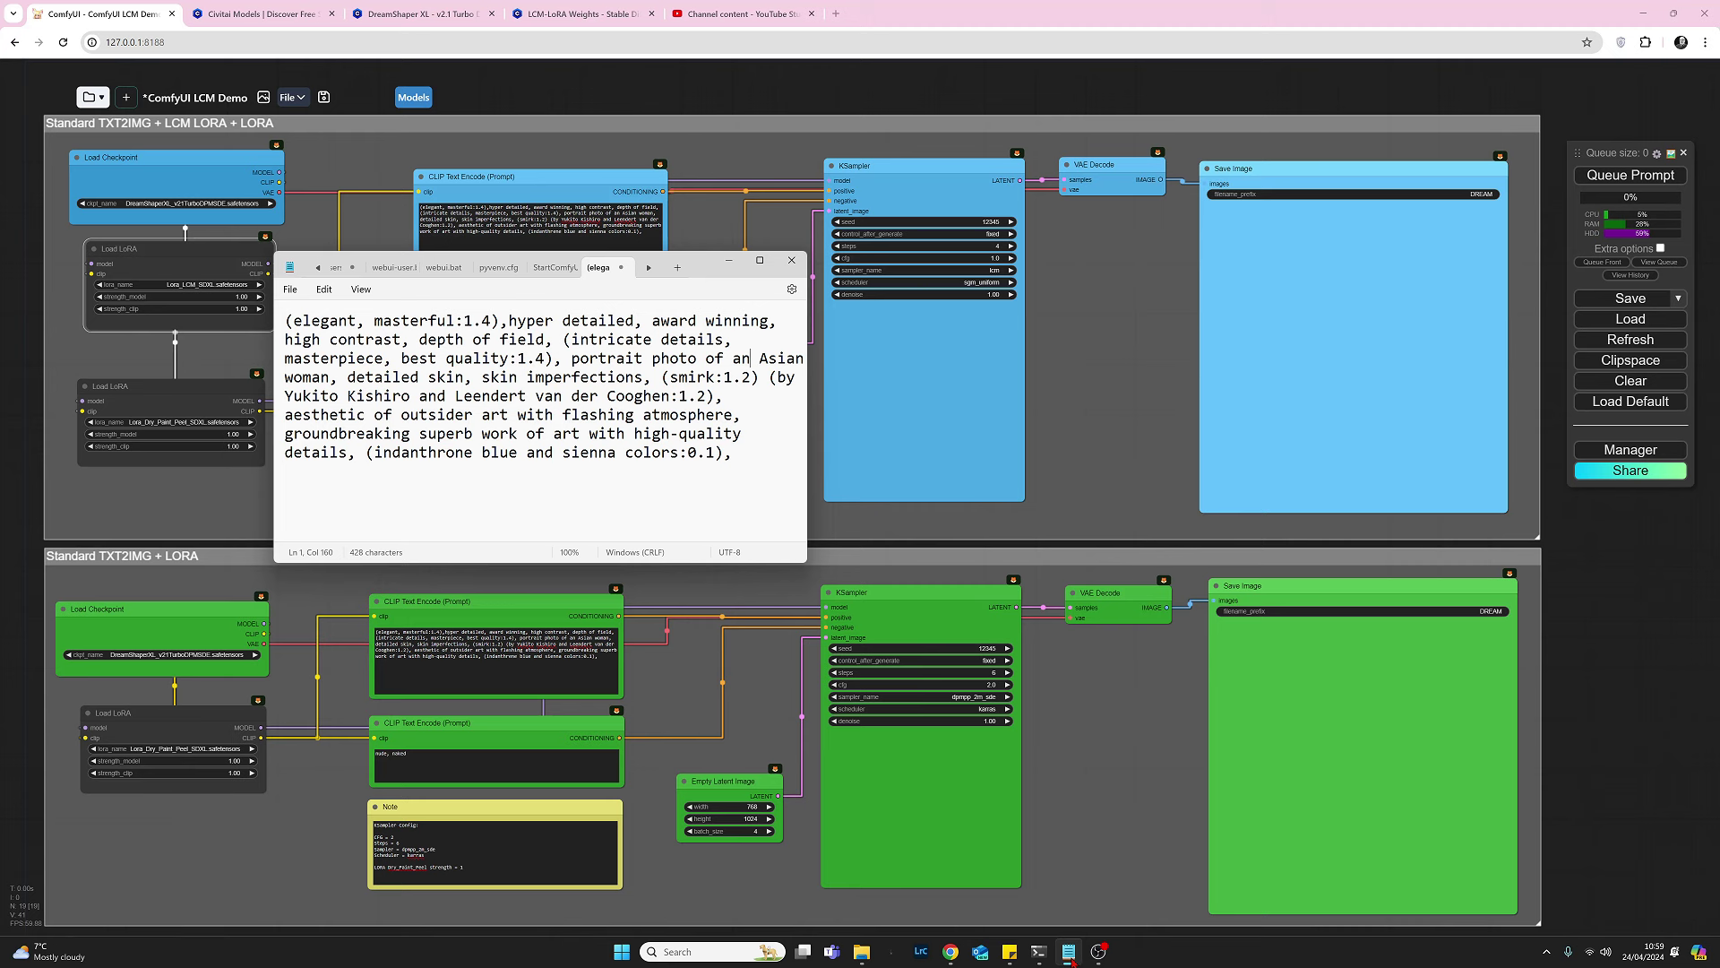
Minimise the Notepad prompt window to bring the ComfyUI workflow back.
{"action": "left_click", "coordinate": [731, 267]}
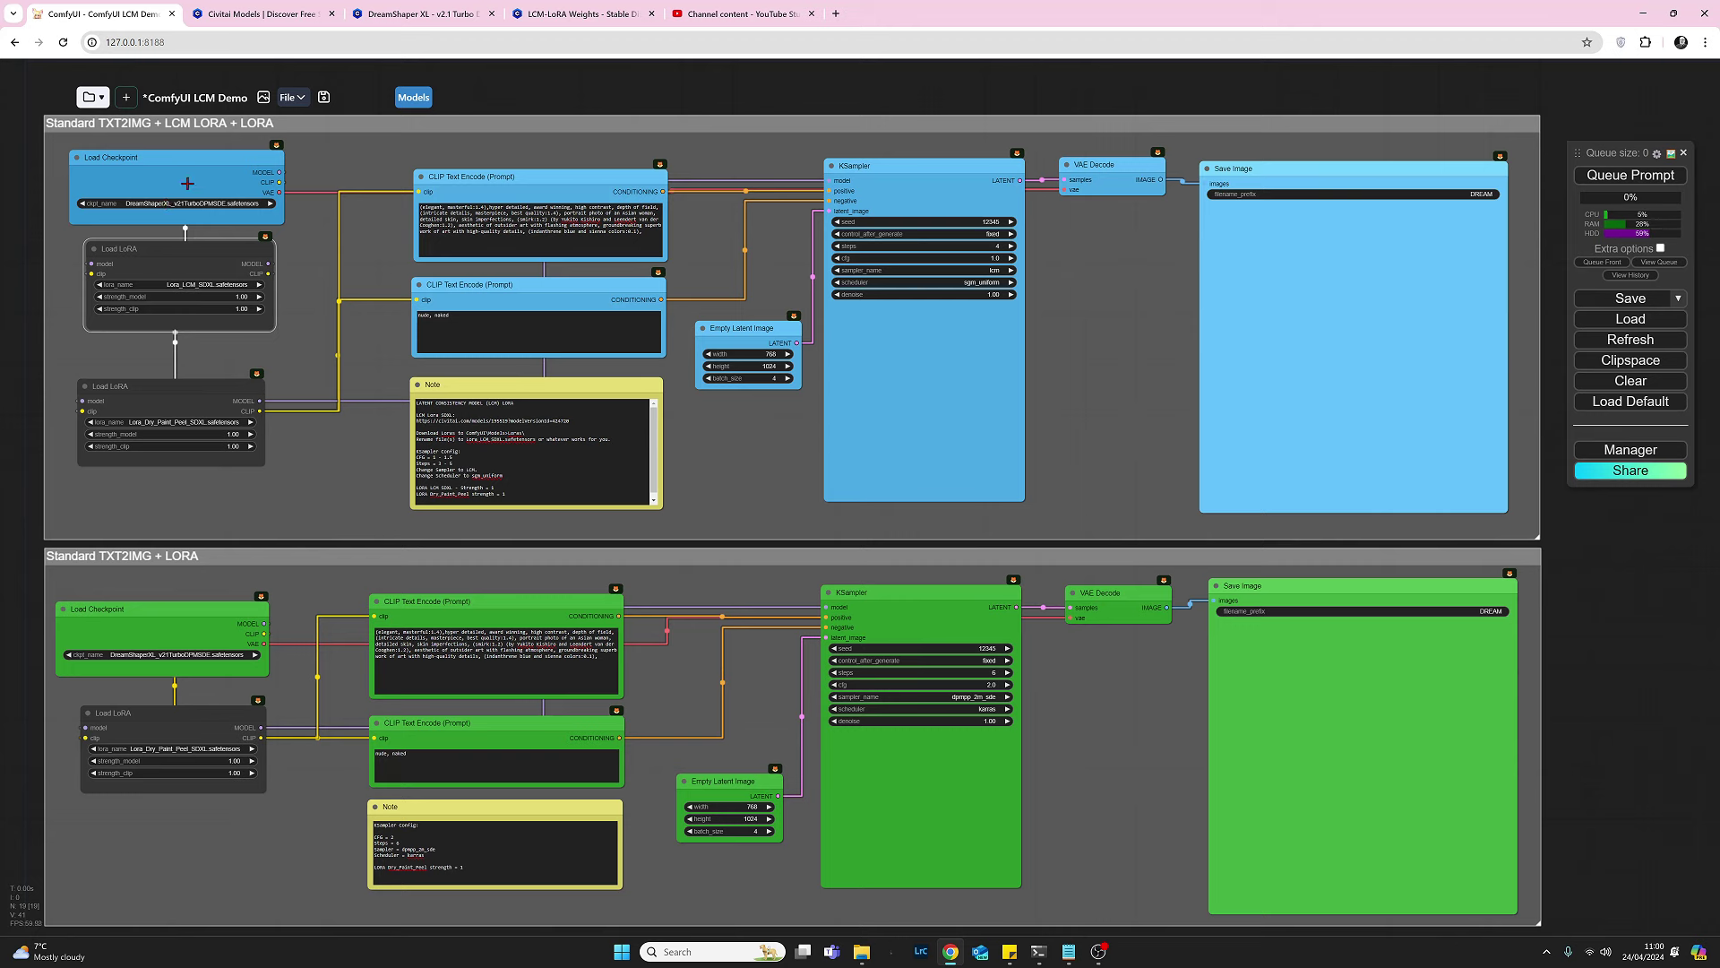
{"action": "key", "text": "ctrl+3"}
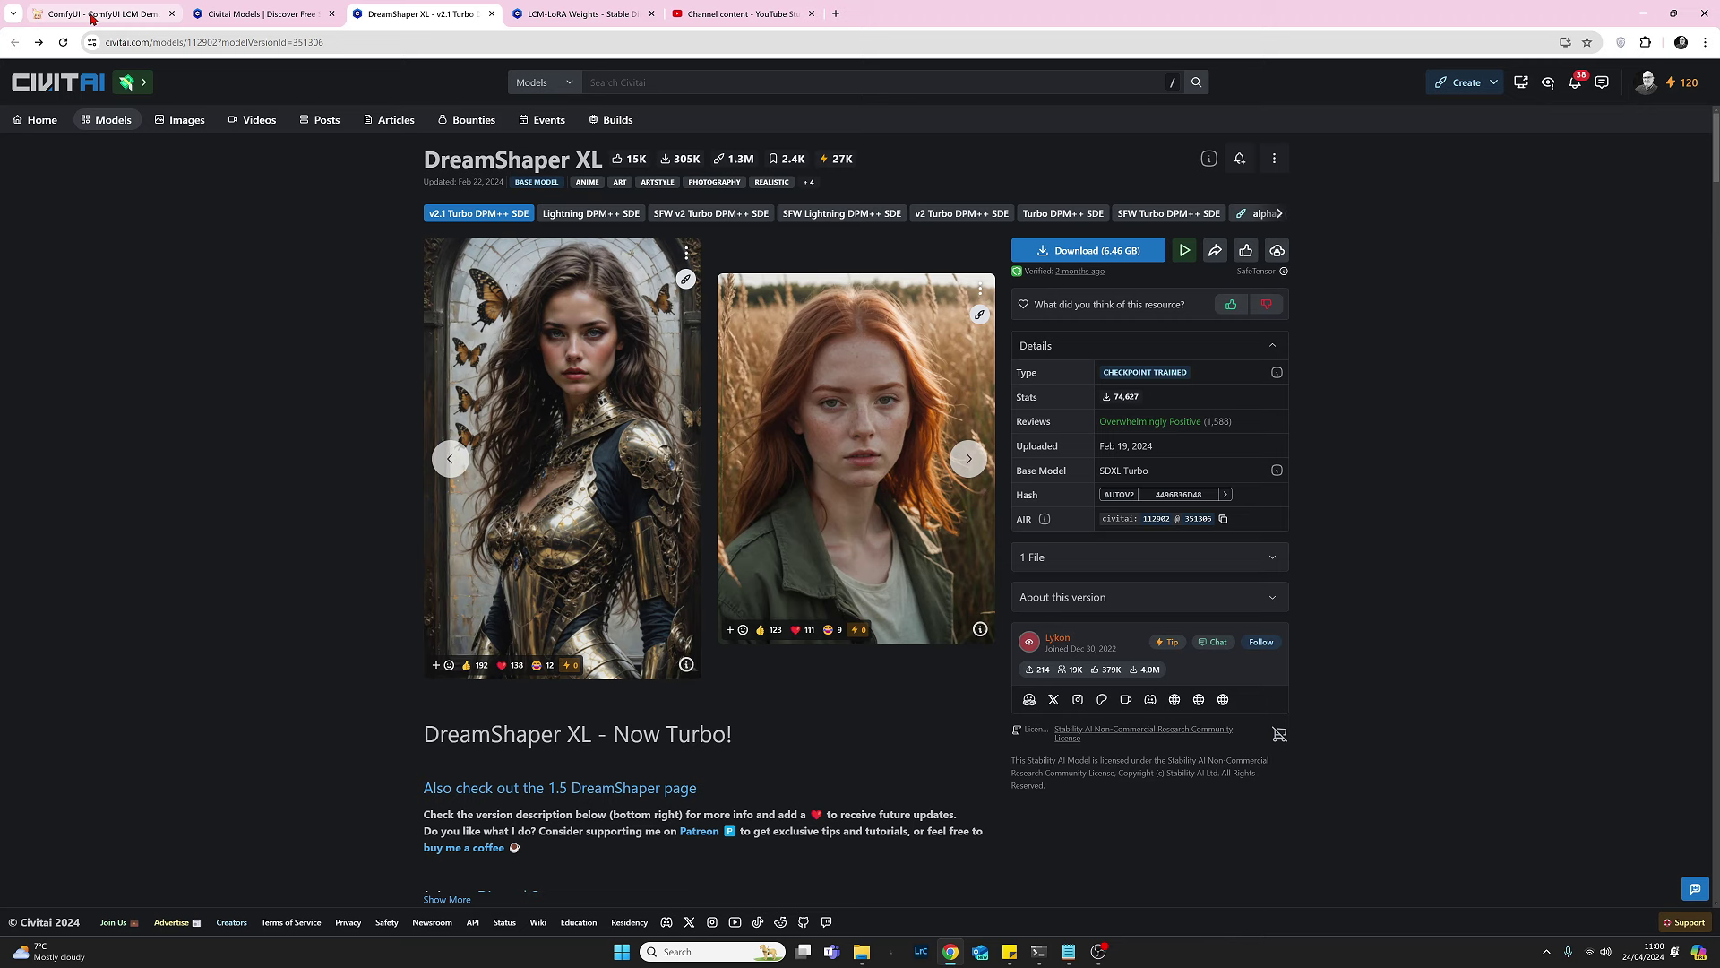
{"action": "left_click", "coordinate": [93, 16]}
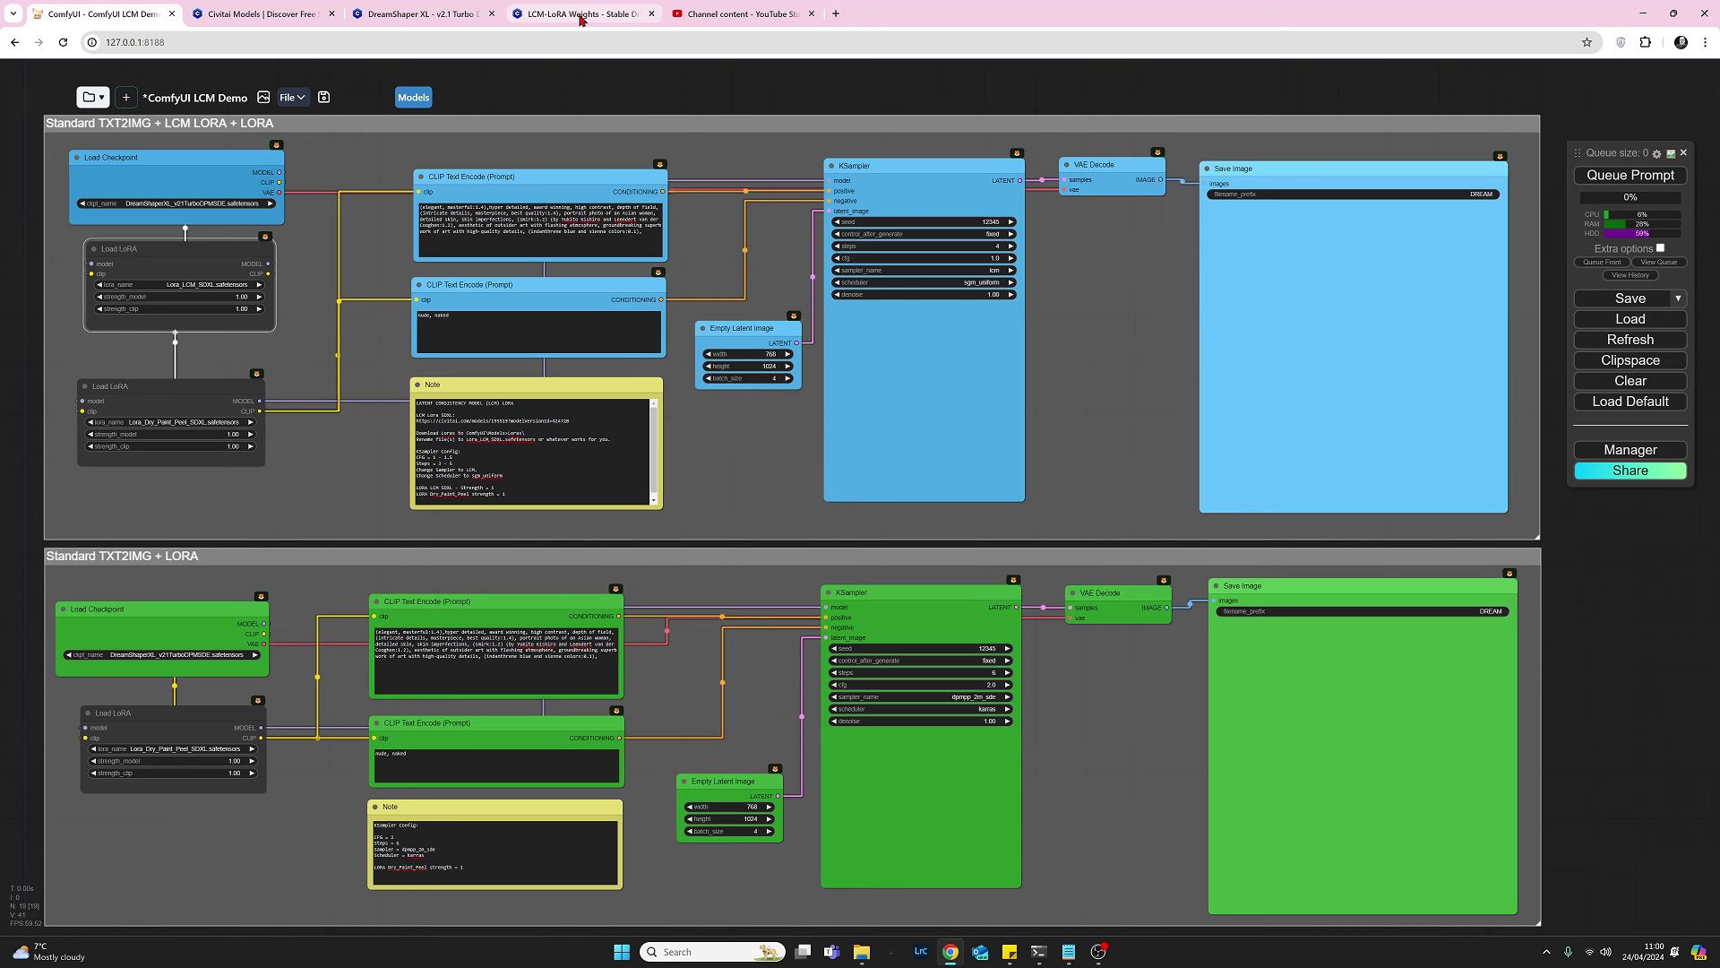
{"action": "left_click", "coordinate": [581, 16]}
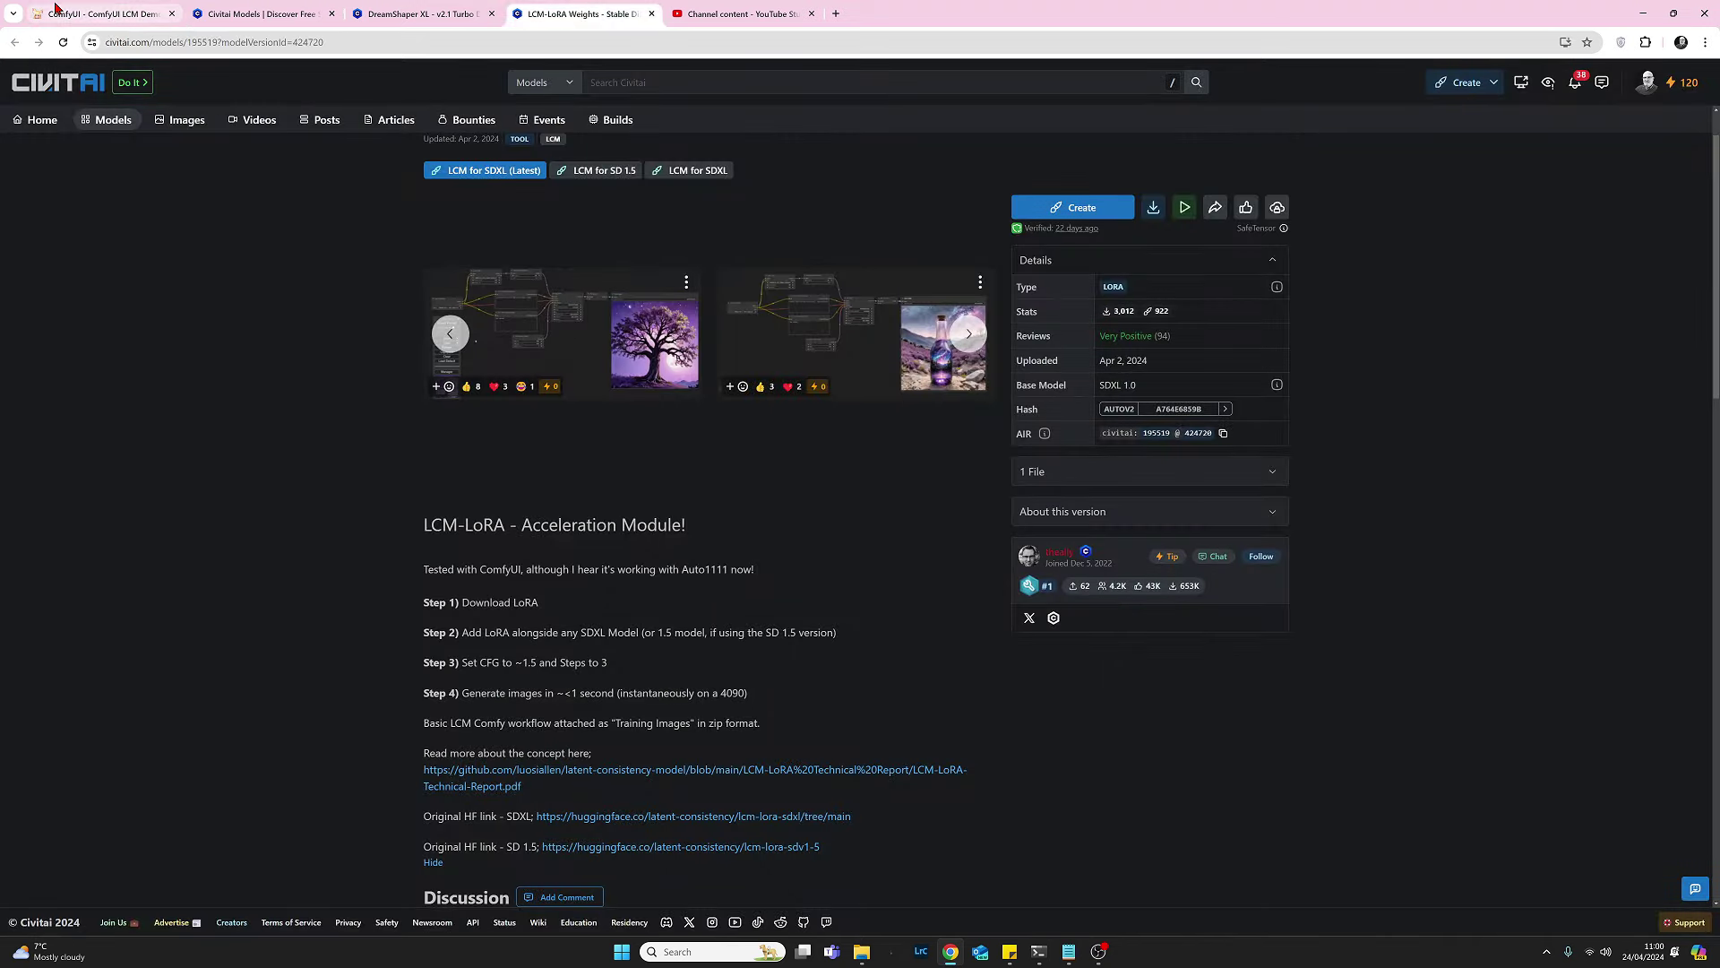
{"action": "left_click", "coordinate": [56, 11]}
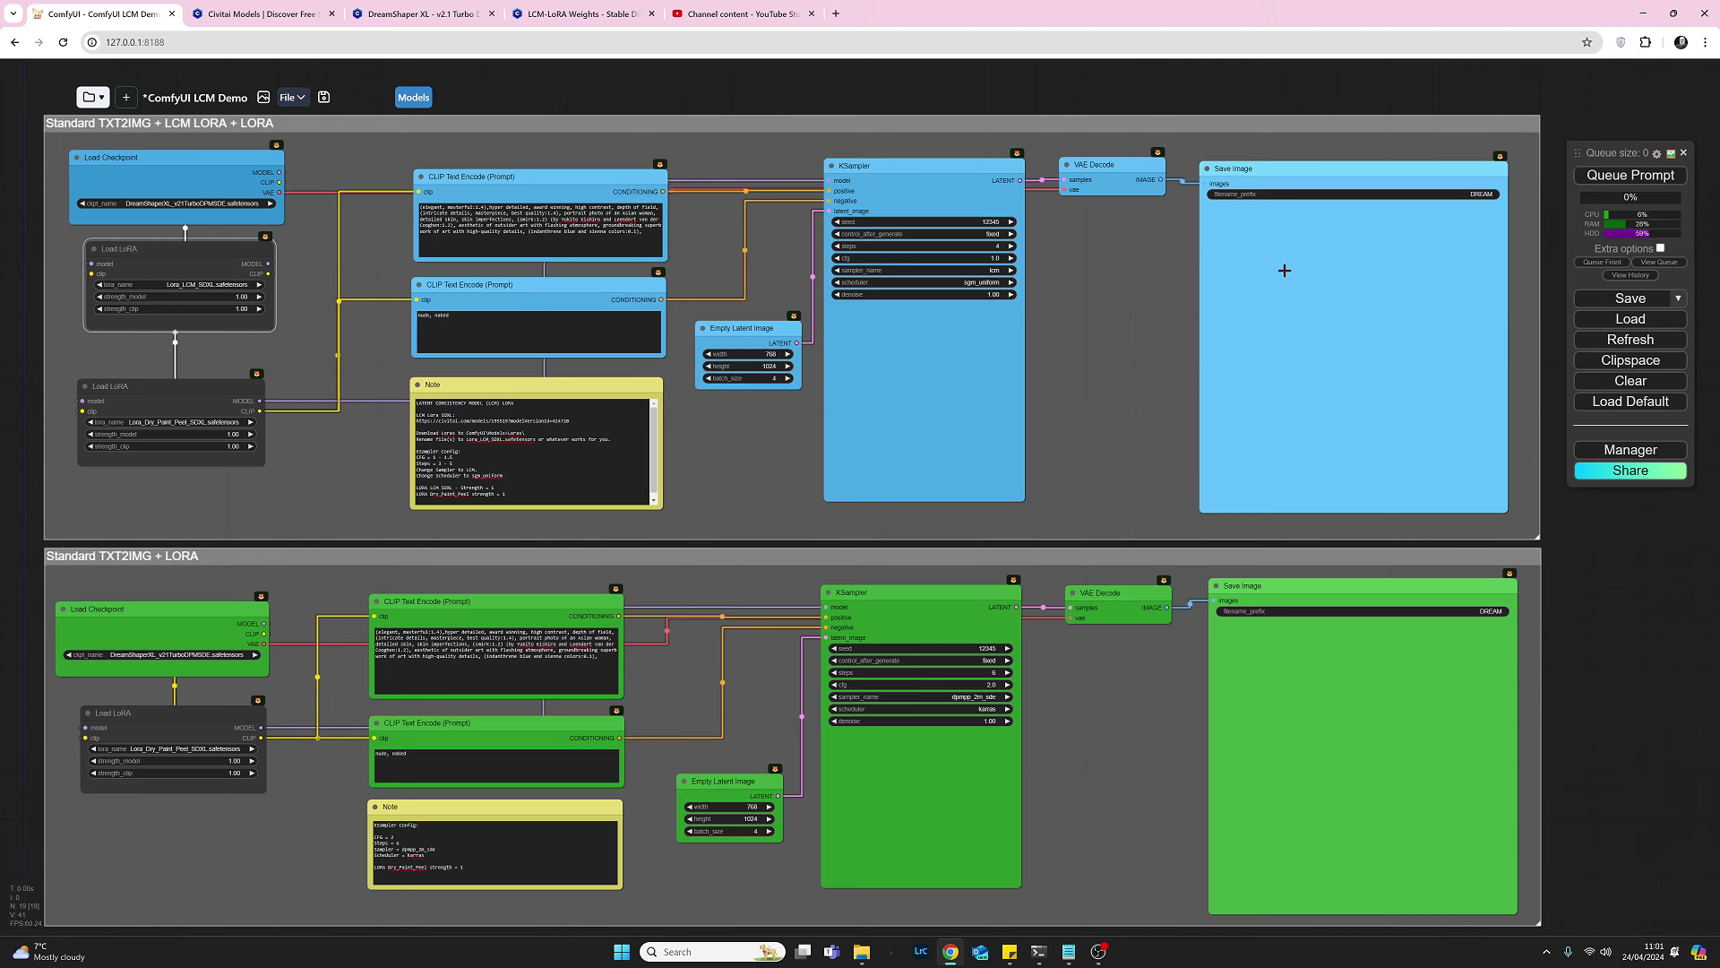
Bypass the Lora_Dry_Paint_Peel_SDXL Load LoRA node in the upper LCM group.
{"action": "right_click", "coordinate": [199, 391]}
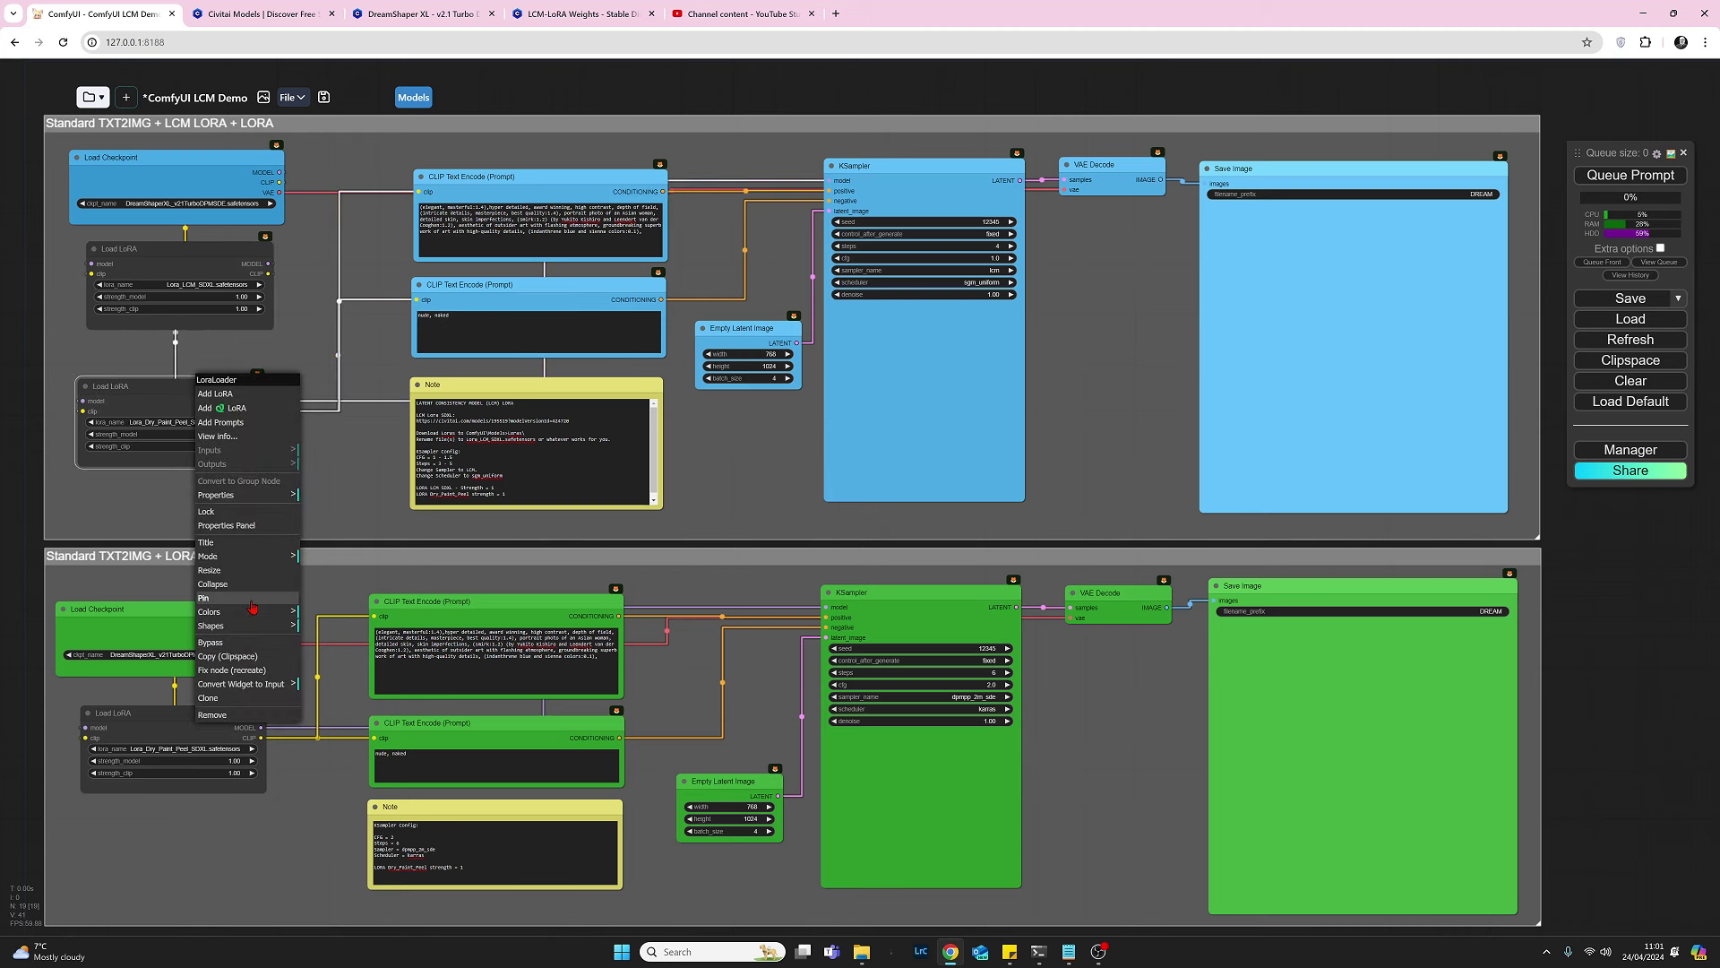
{"action": "left_click", "coordinate": [238, 643]}
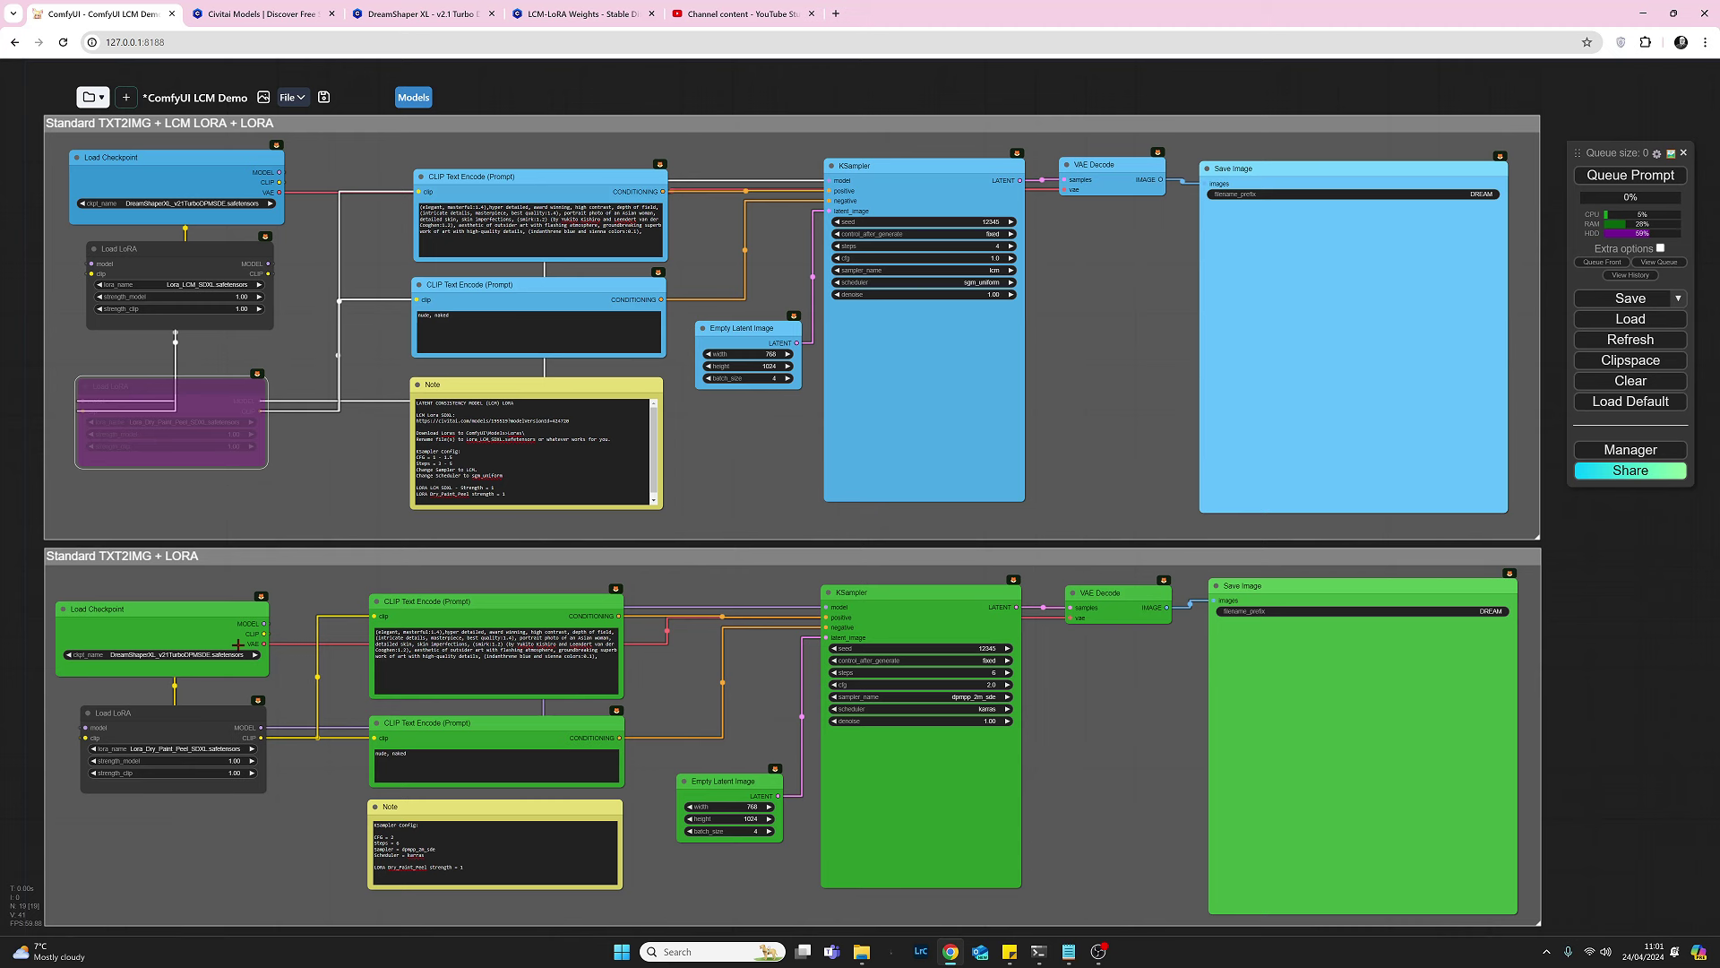
Mute the lower Standard TXT2IMG + LORA group with 'Set Group Nodes to Never'.
{"action": "right_click", "coordinate": [707, 562]}
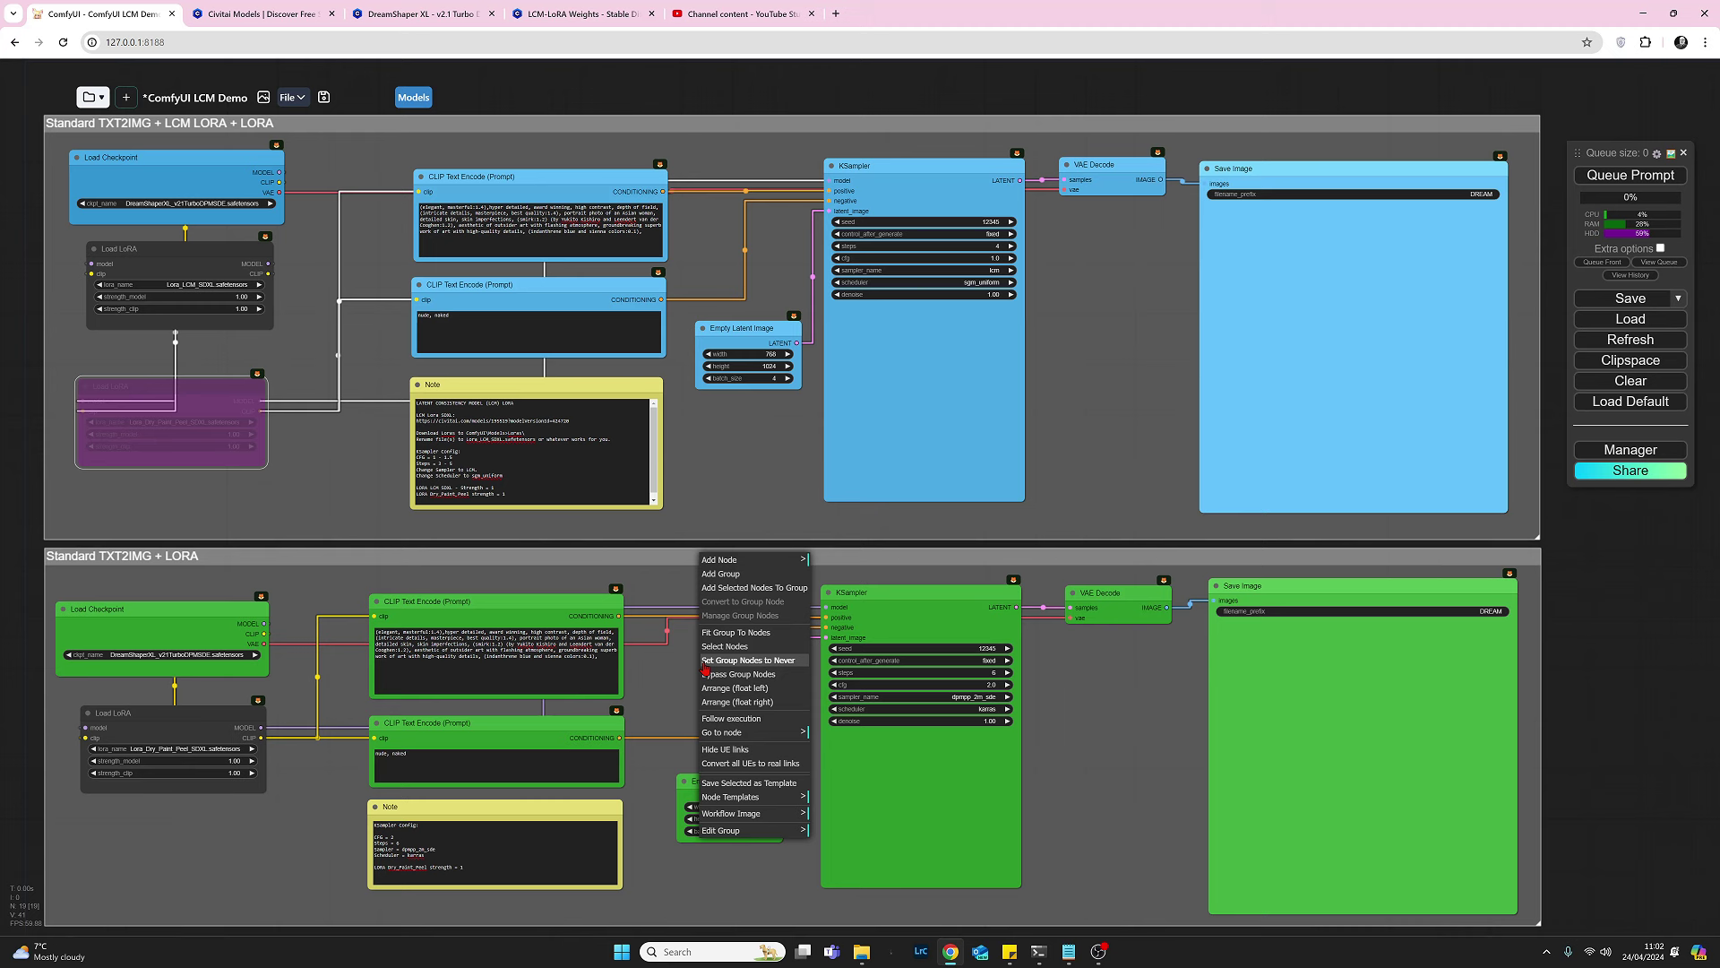
{"action": "left_click", "coordinate": [705, 663]}
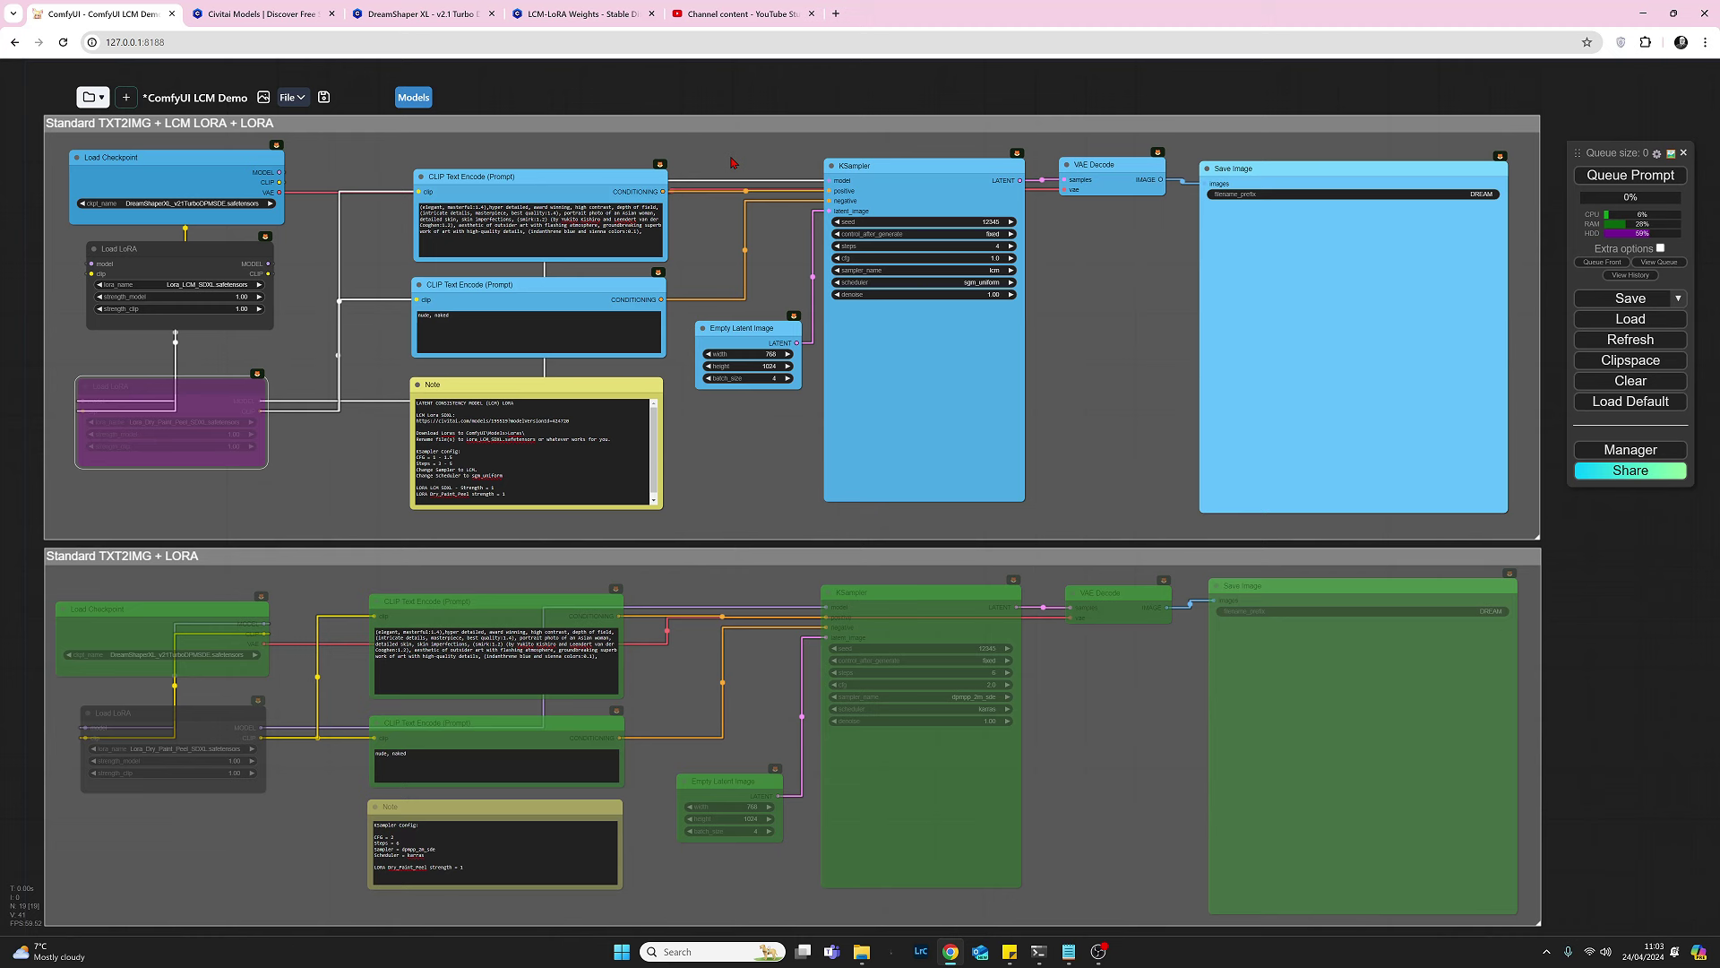
Queue the LCM workflow to generate four portraits and view them as DREAM_00151–00154 in the output folder.
{"action": "left_click", "coordinate": [1608, 179]}
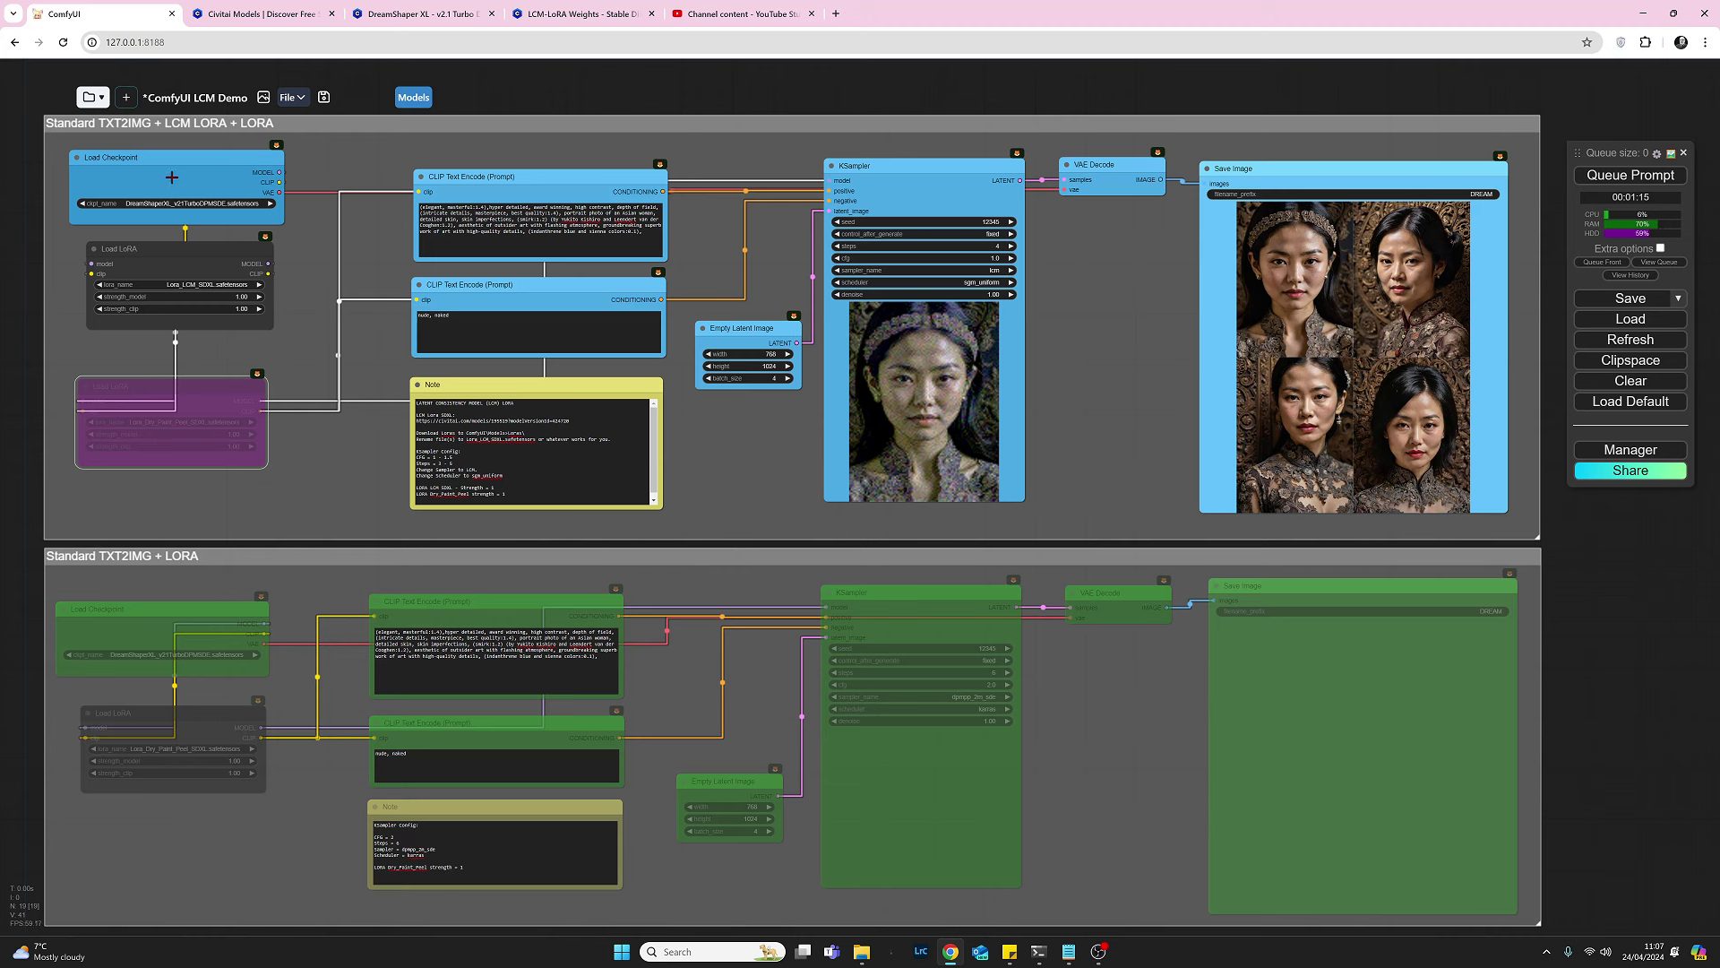
{"action": "left_click", "coordinate": [292, 97]}
{"action": "left_click", "coordinate": [862, 951]}
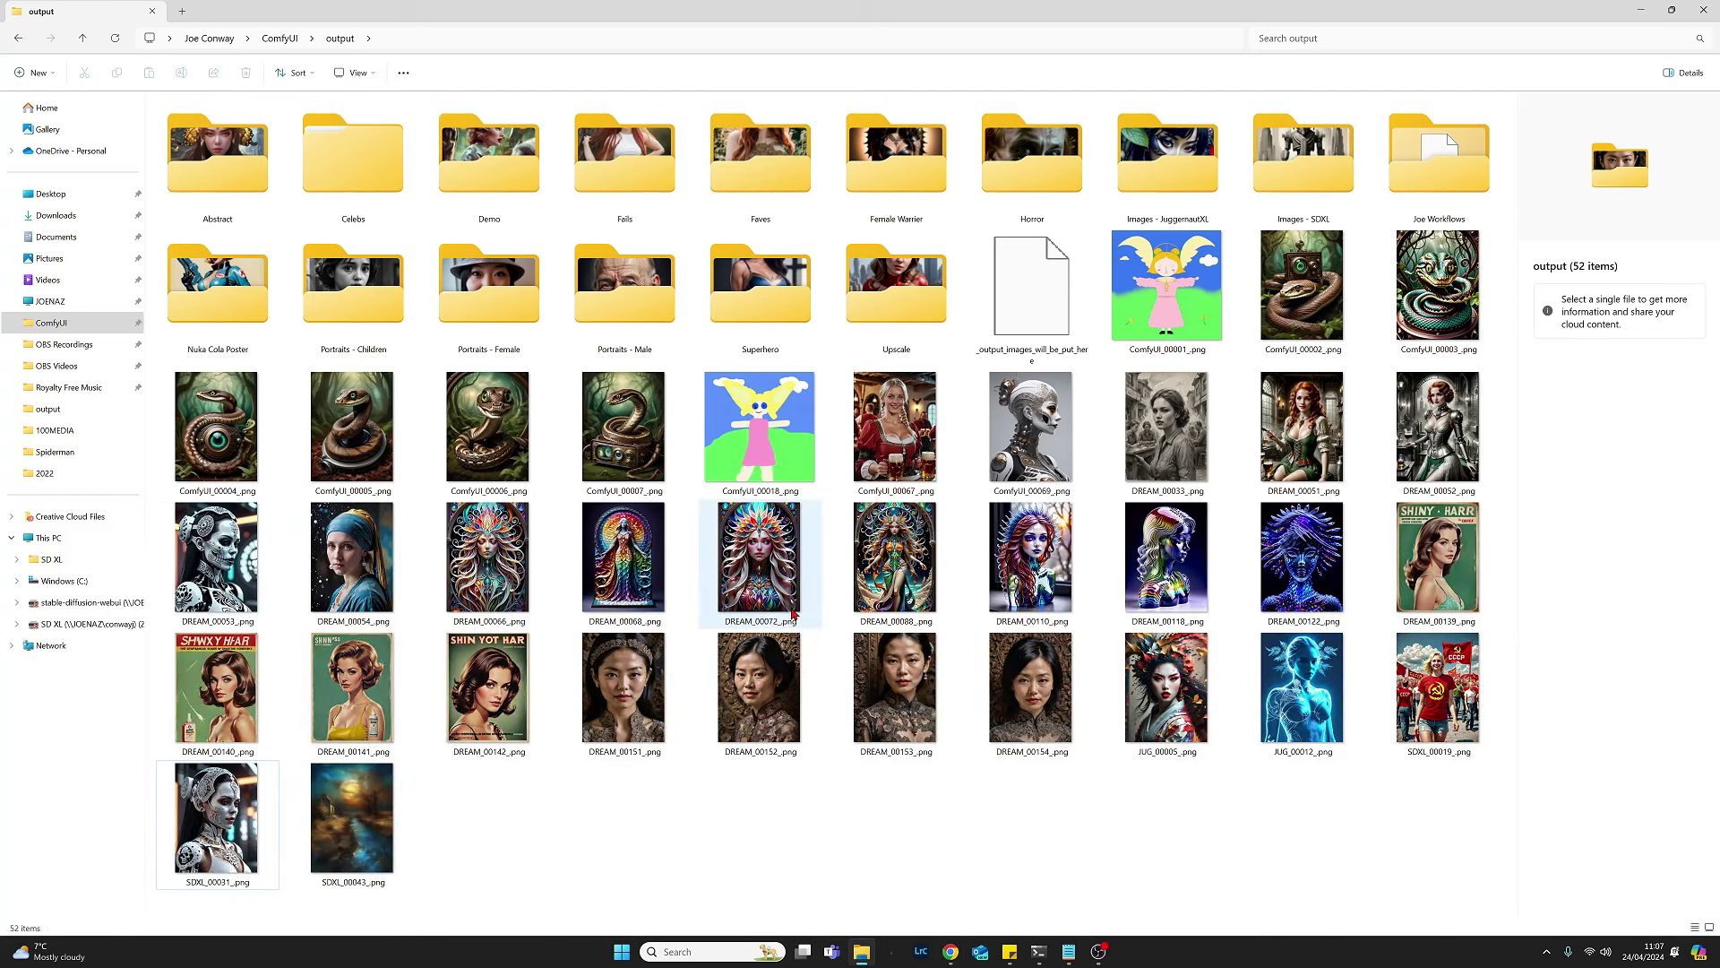
Review portraits DREAM_00151_ through DREAM_00154_ in Photos, then close the viewer.
{"action": "double_click", "coordinate": [636, 708]}
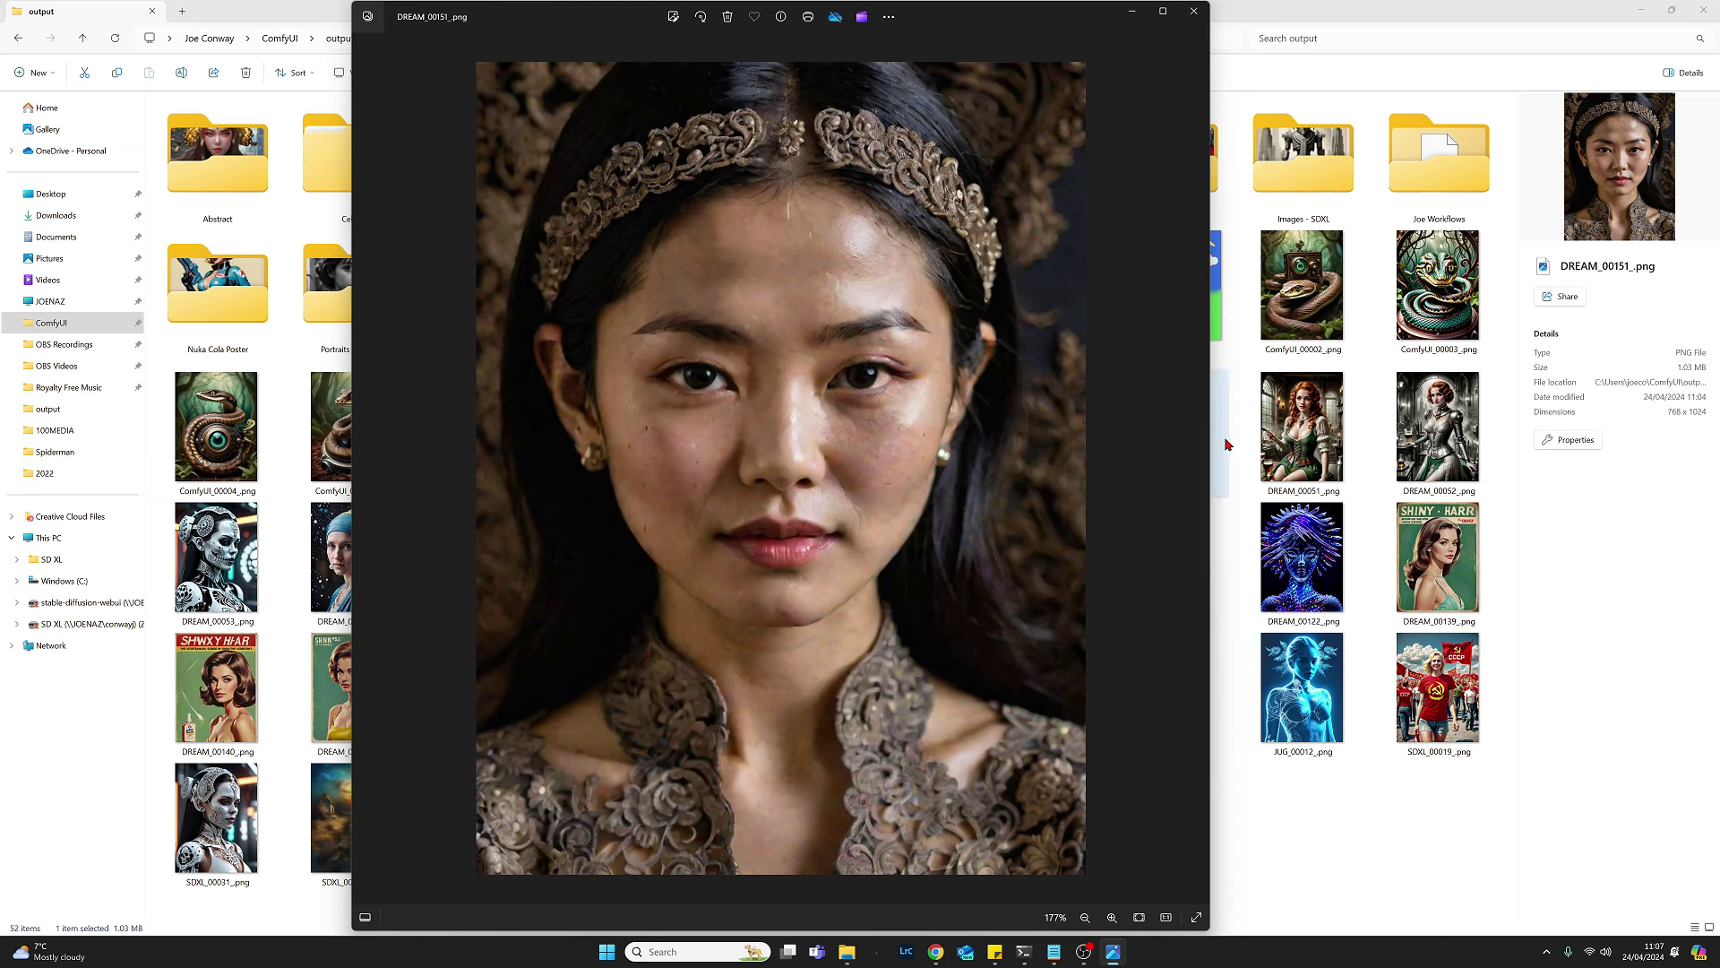
{"action": "mouse_move", "coordinate": [1192, 446]}
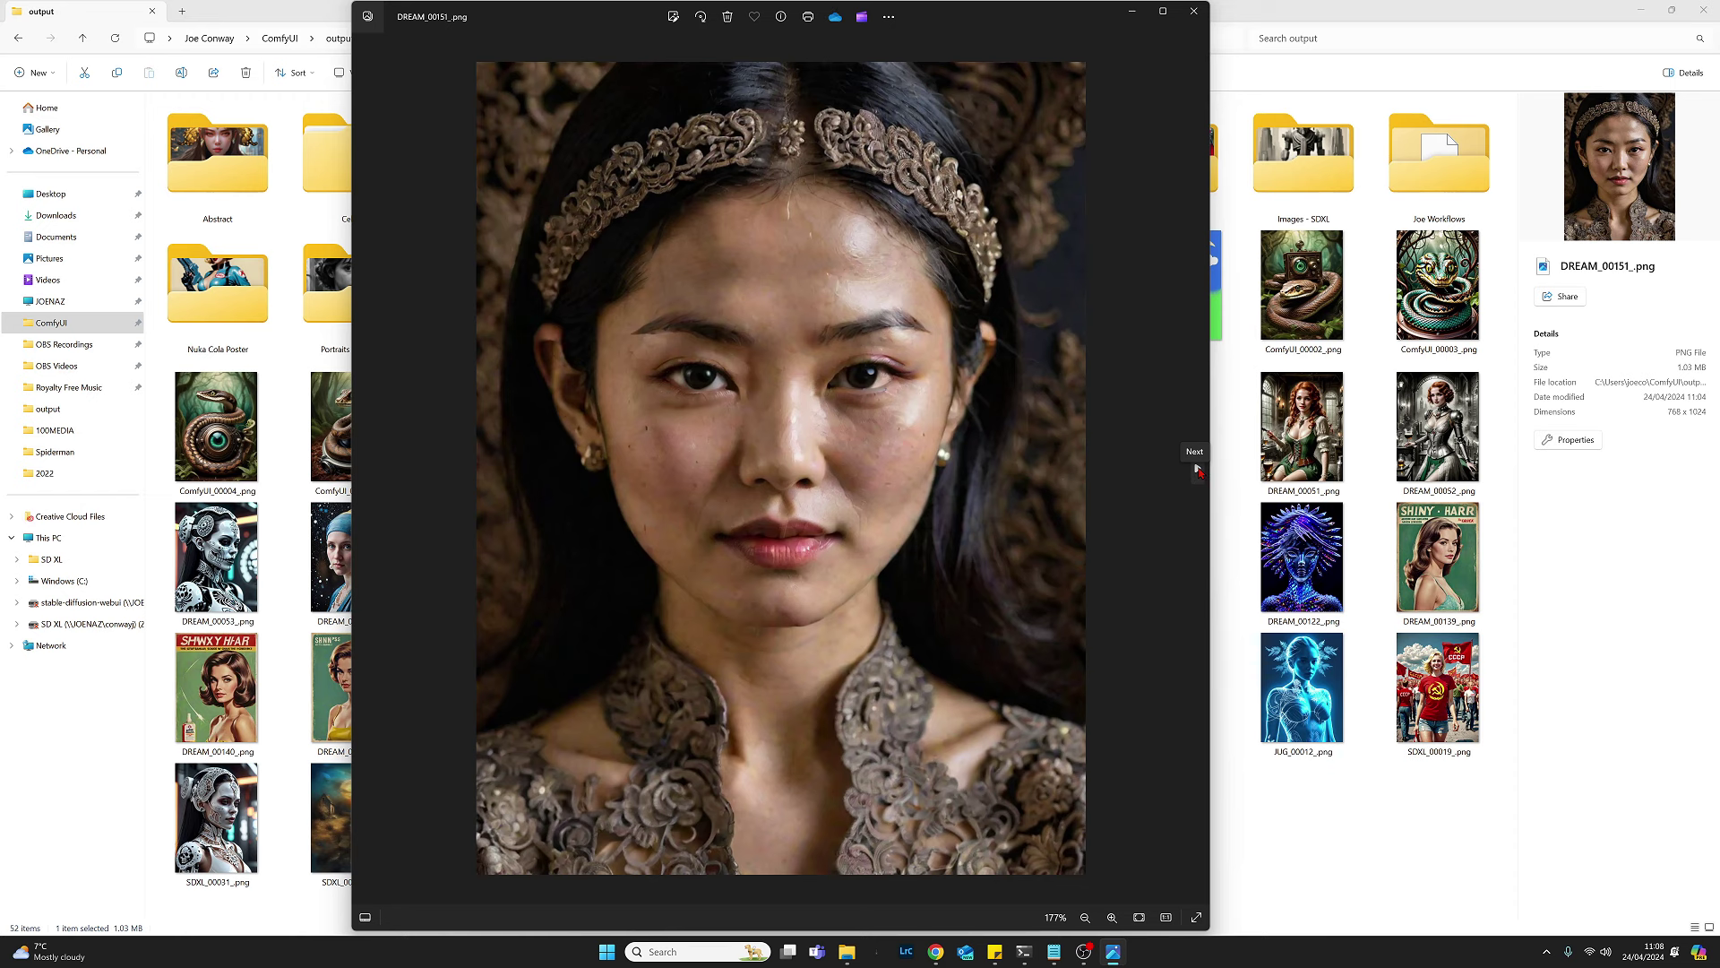
{"action": "left_click", "coordinate": [1198, 469]}
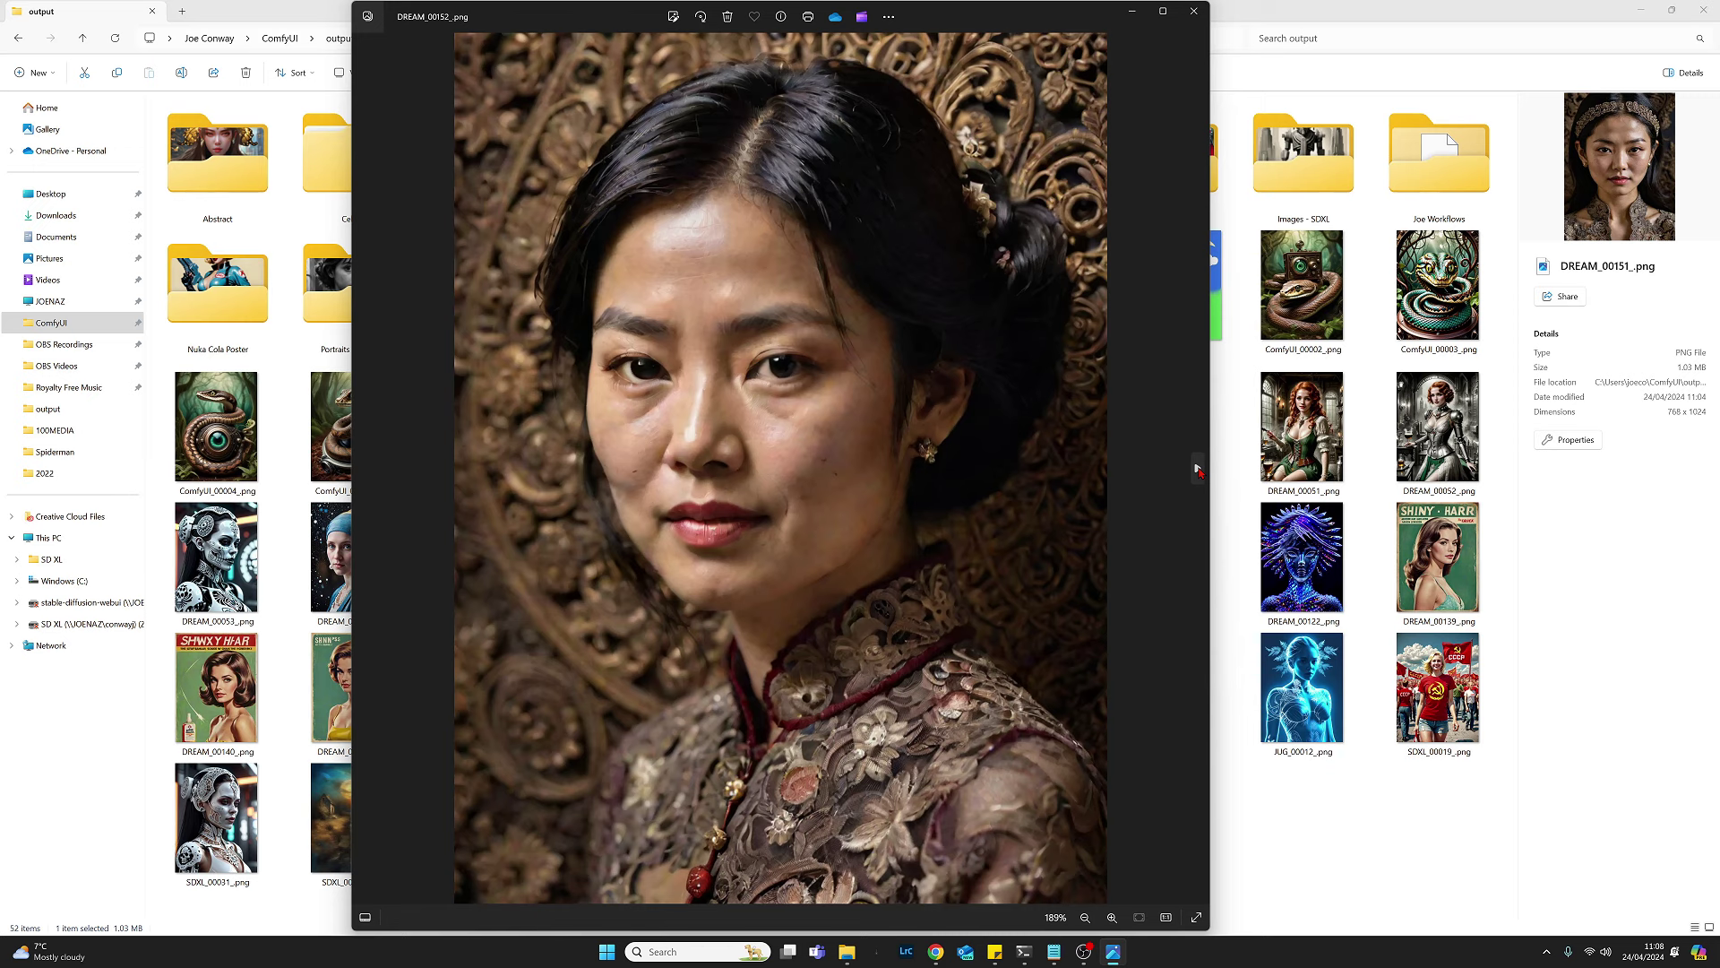
{"action": "left_click", "coordinate": [1198, 469]}
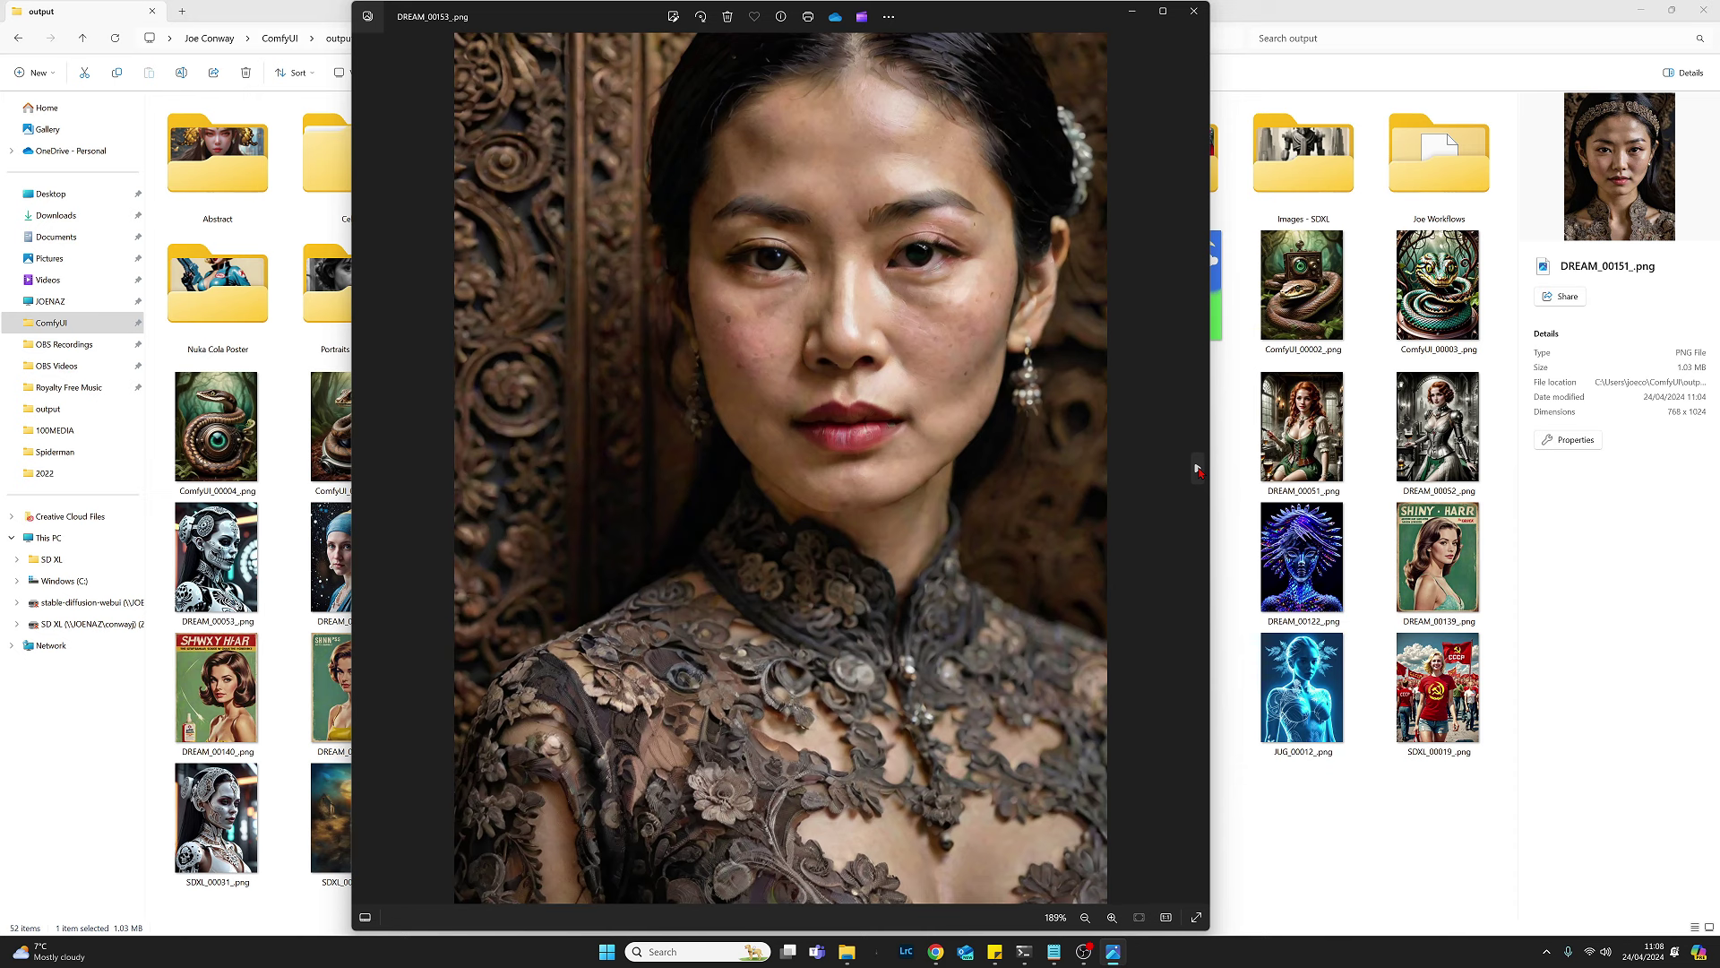
{"action": "left_click", "coordinate": [1198, 470]}
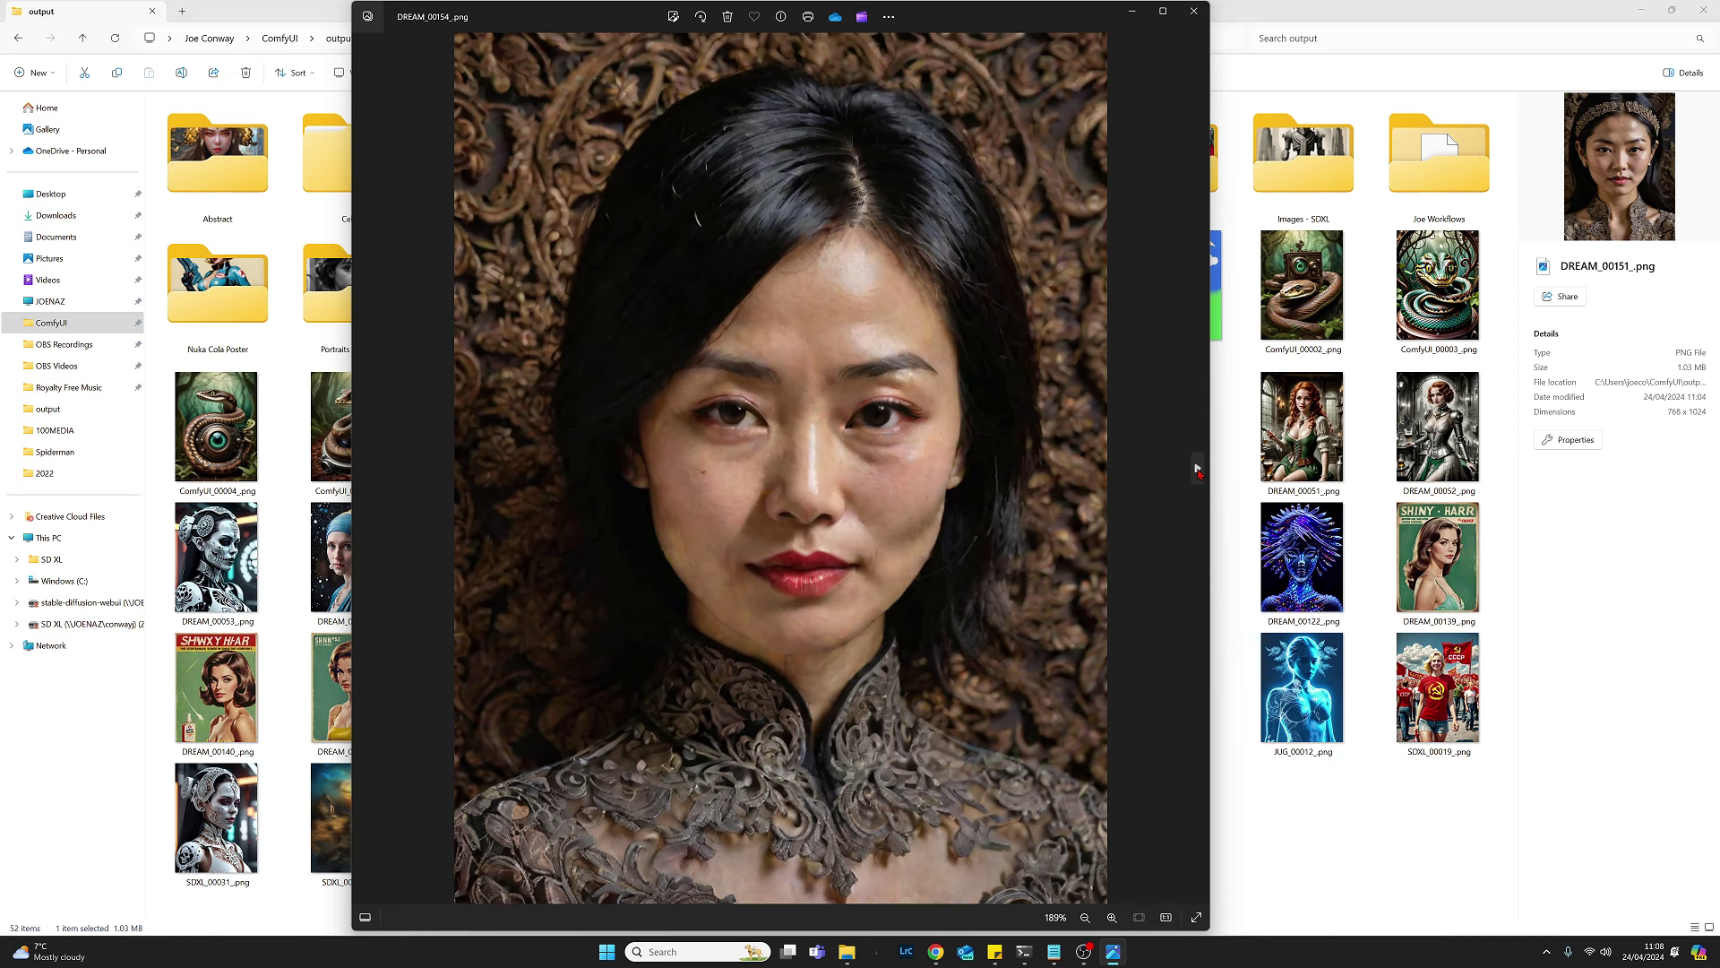
{"action": "left_click", "coordinate": [1198, 12]}
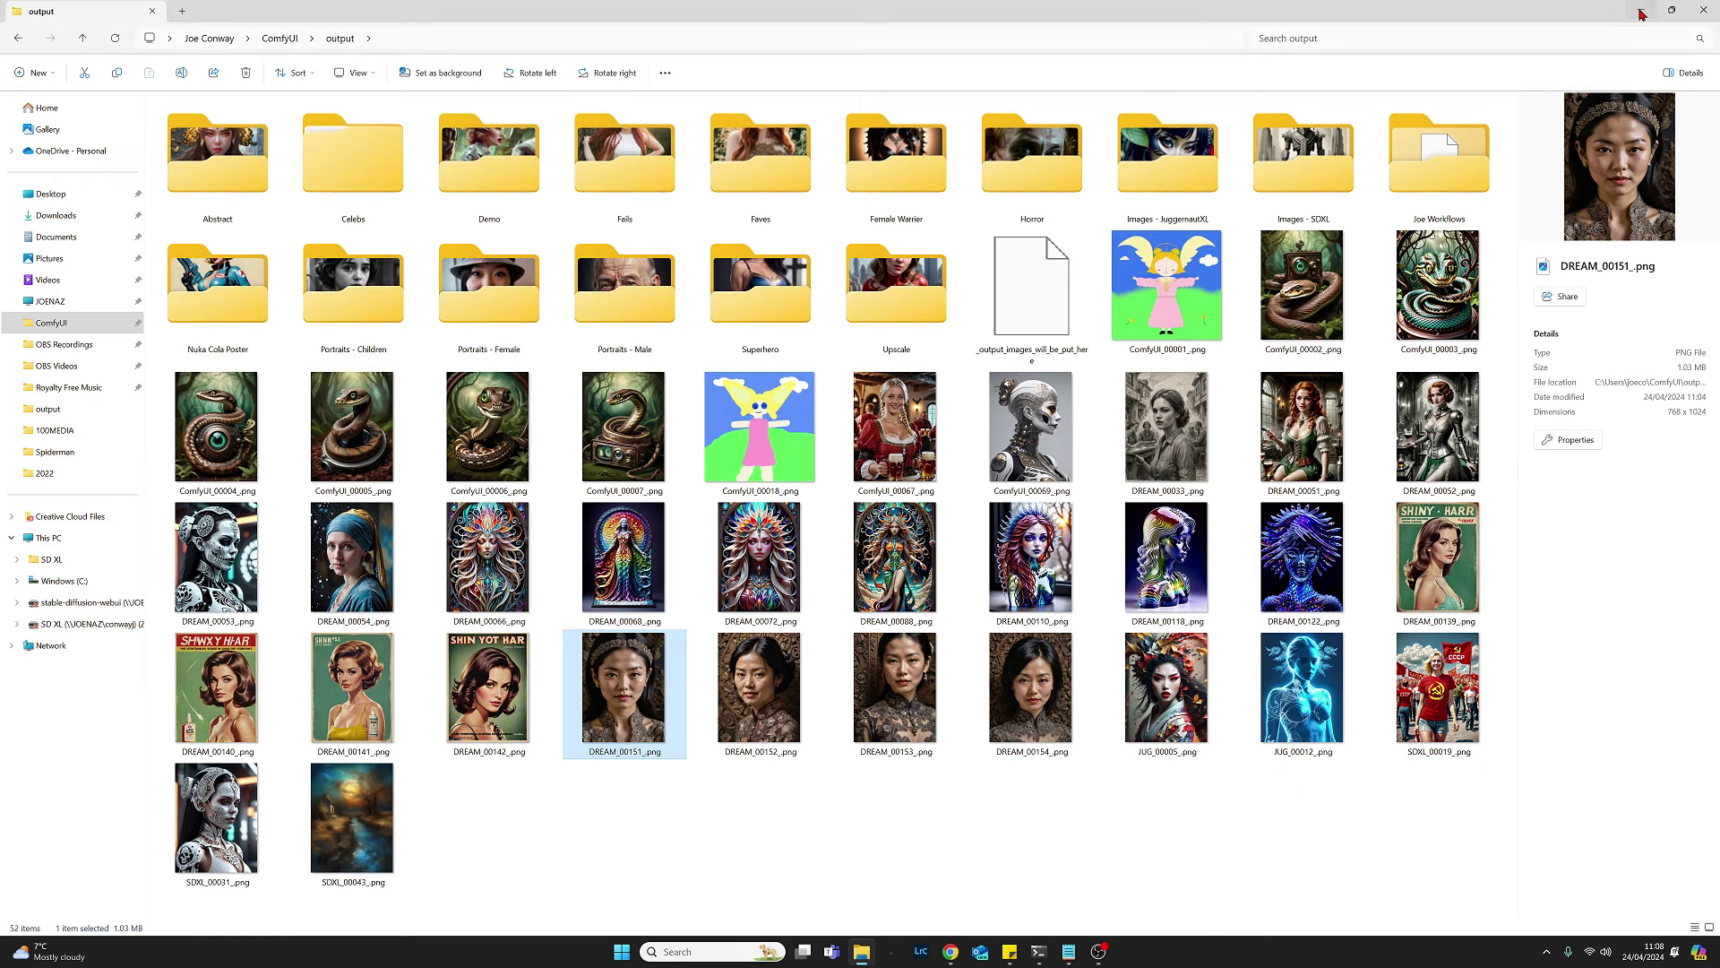
Minimize the output folder window to bring back the ComfyUI LCM workflow.
{"action": "left_click", "coordinate": [1641, 13]}
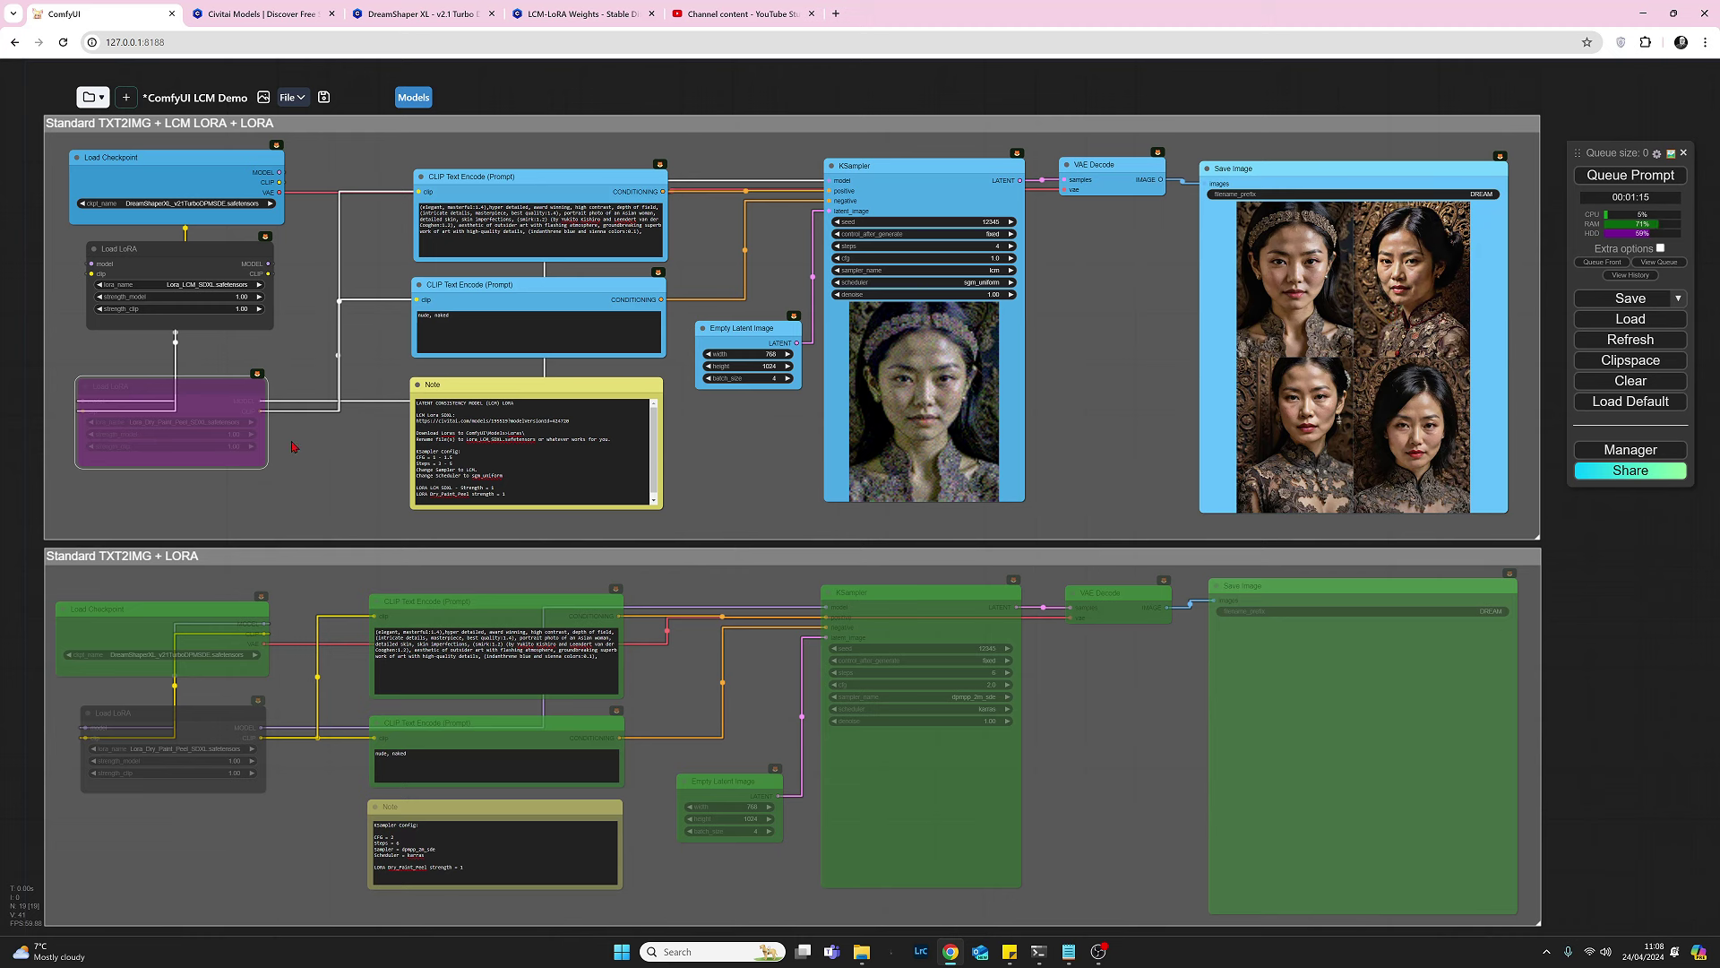
Un-bypass the second Load LoRA node, then open Dry Paint Peel's Civitai page from the LoRA list.
{"action": "right_click", "coordinate": [199, 388]}
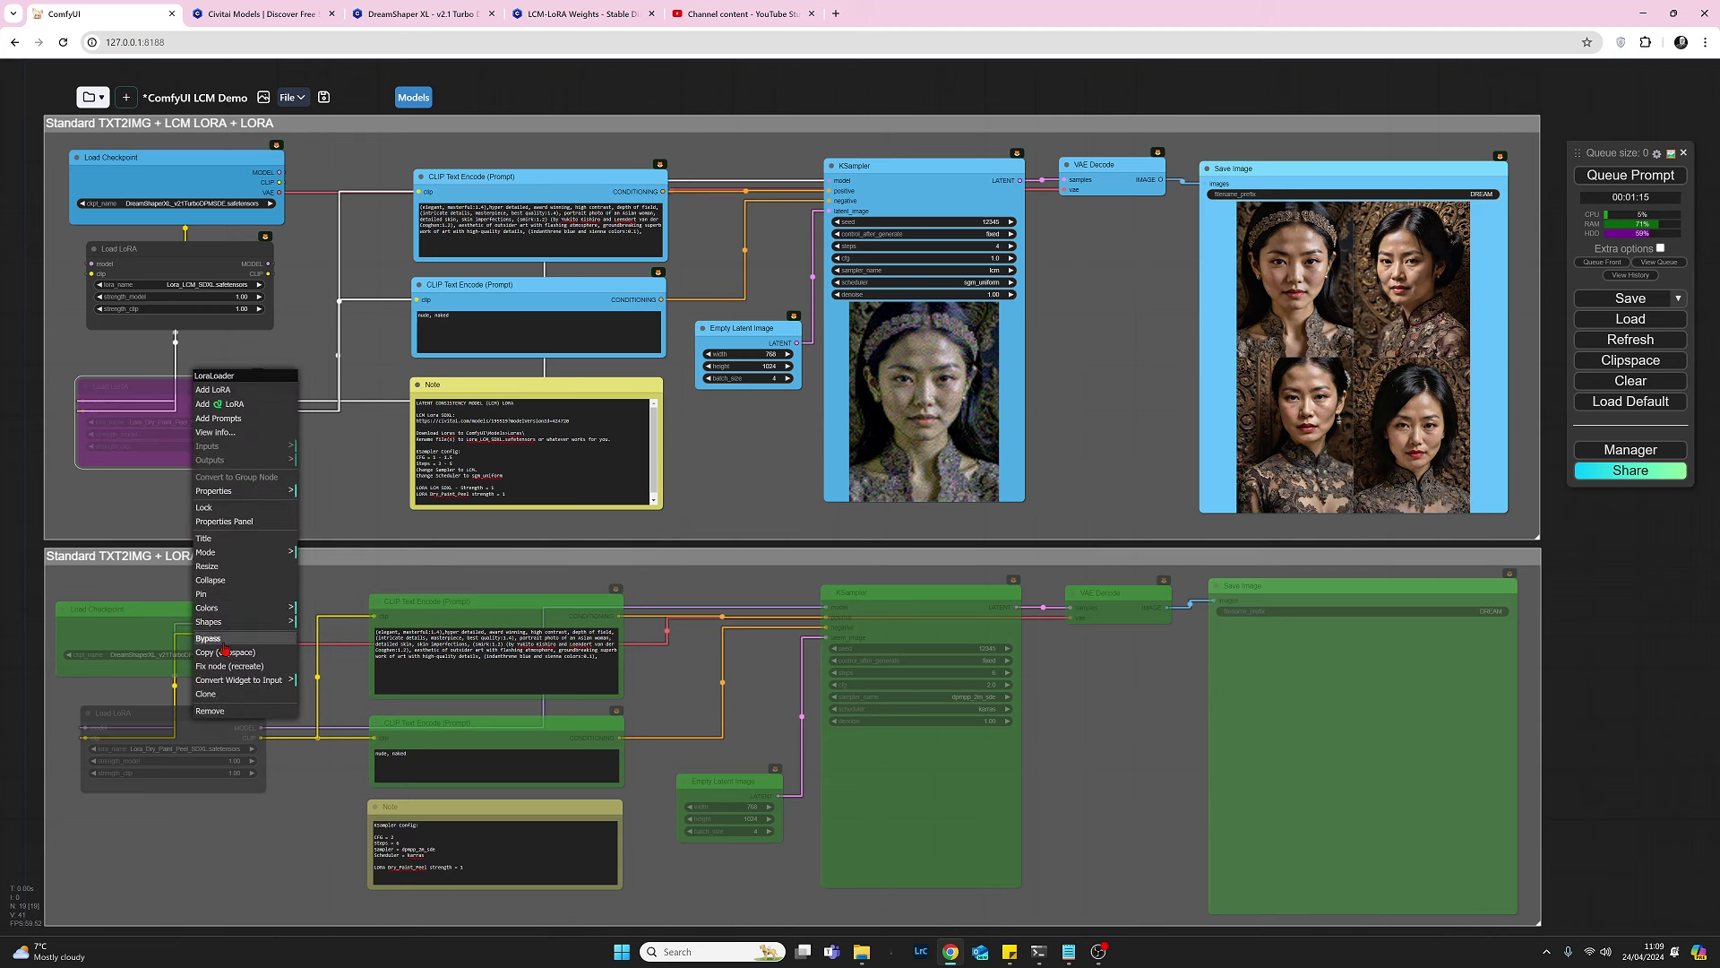
{"action": "left_click", "coordinate": [215, 637]}
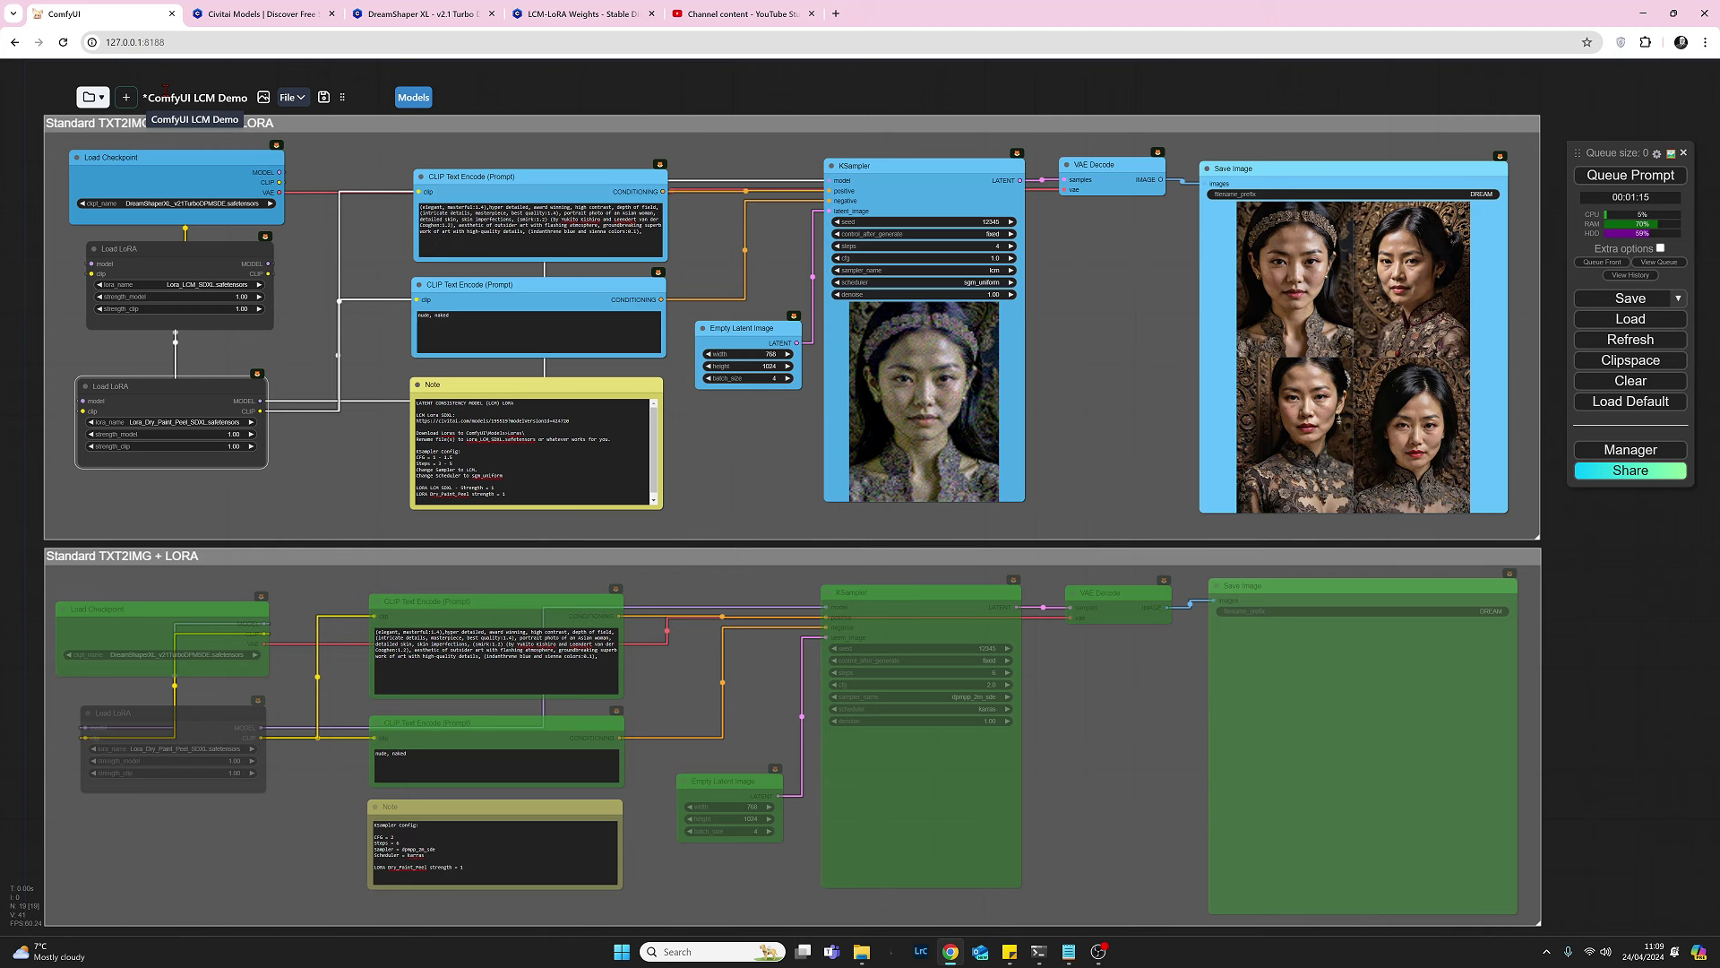
{"action": "left_click", "coordinate": [415, 100]}
{"action": "left_click", "coordinate": [102, 165]}
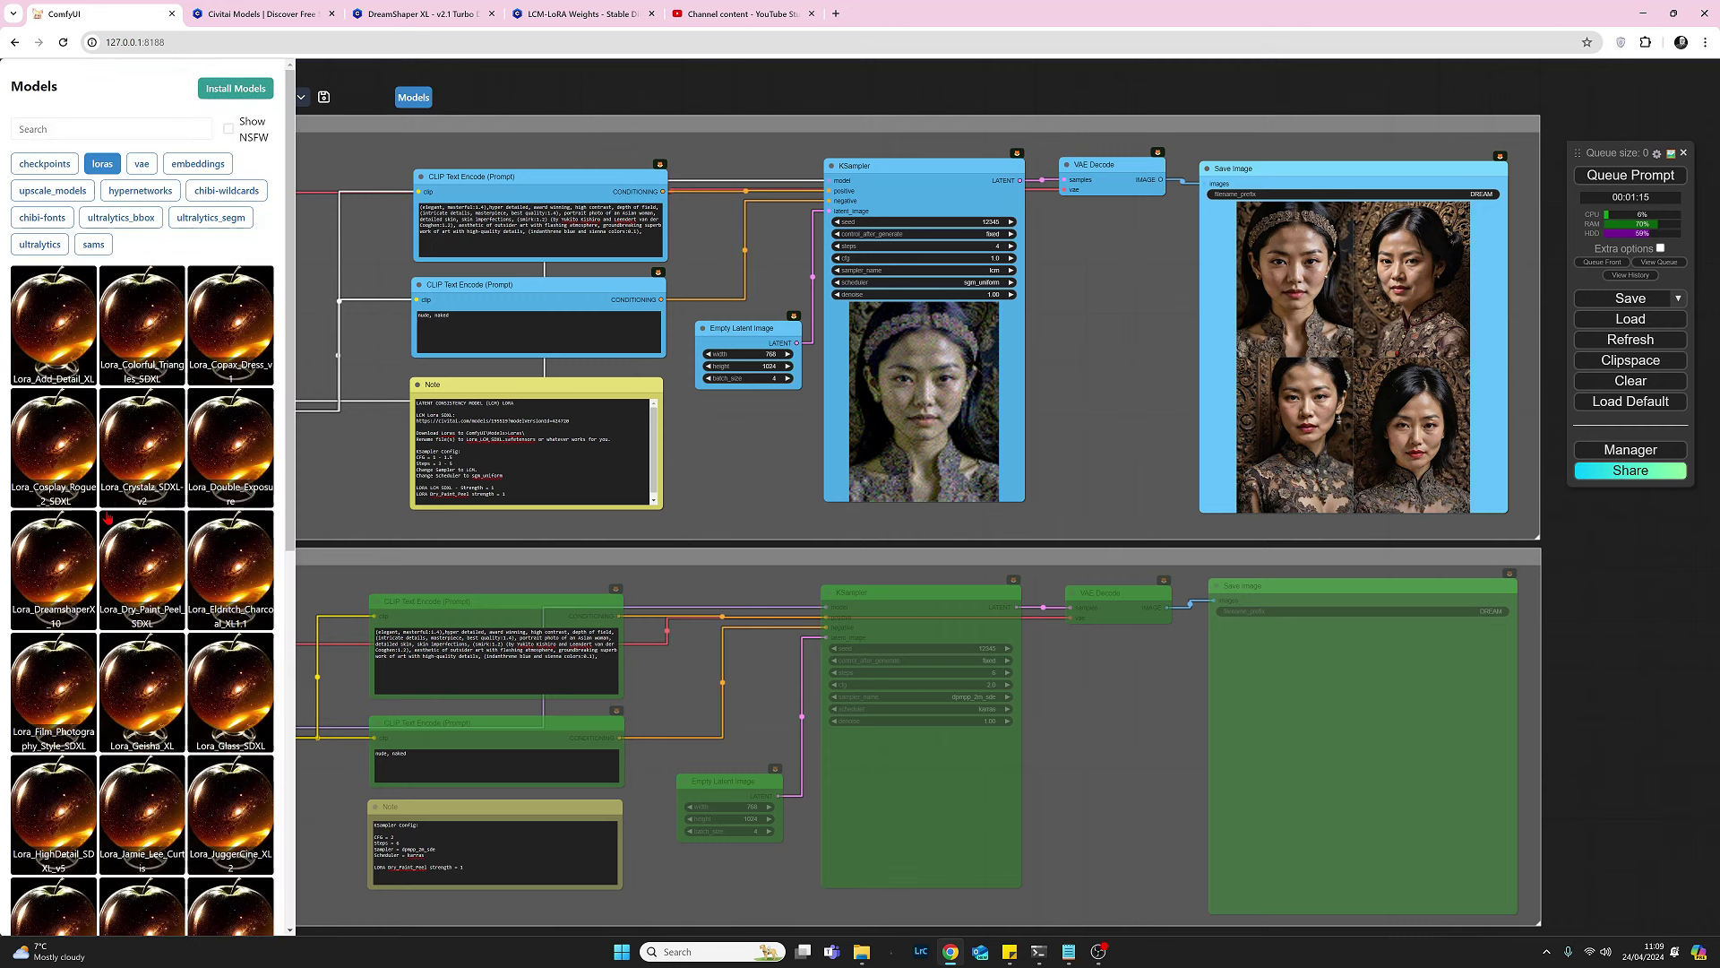
{"action": "left_click", "coordinate": [154, 579]}
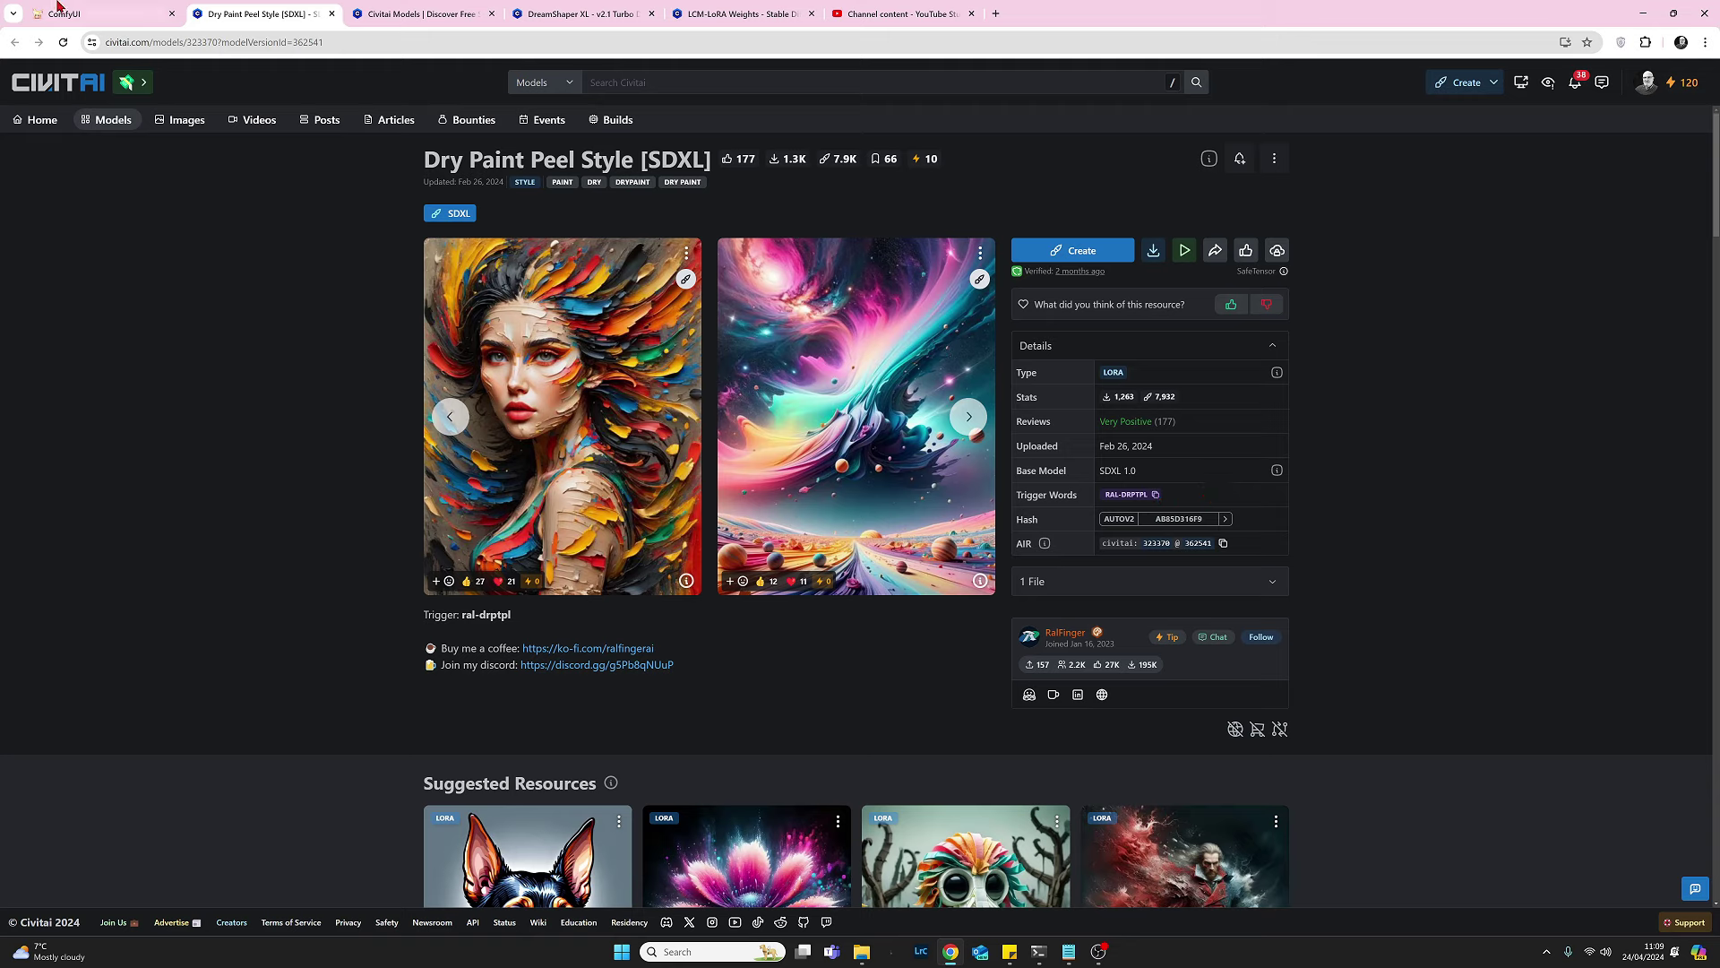
Note the trigger word ral-drptpl and return to the ComfyUI tab.
{"action": "left_click", "coordinate": [99, 16]}
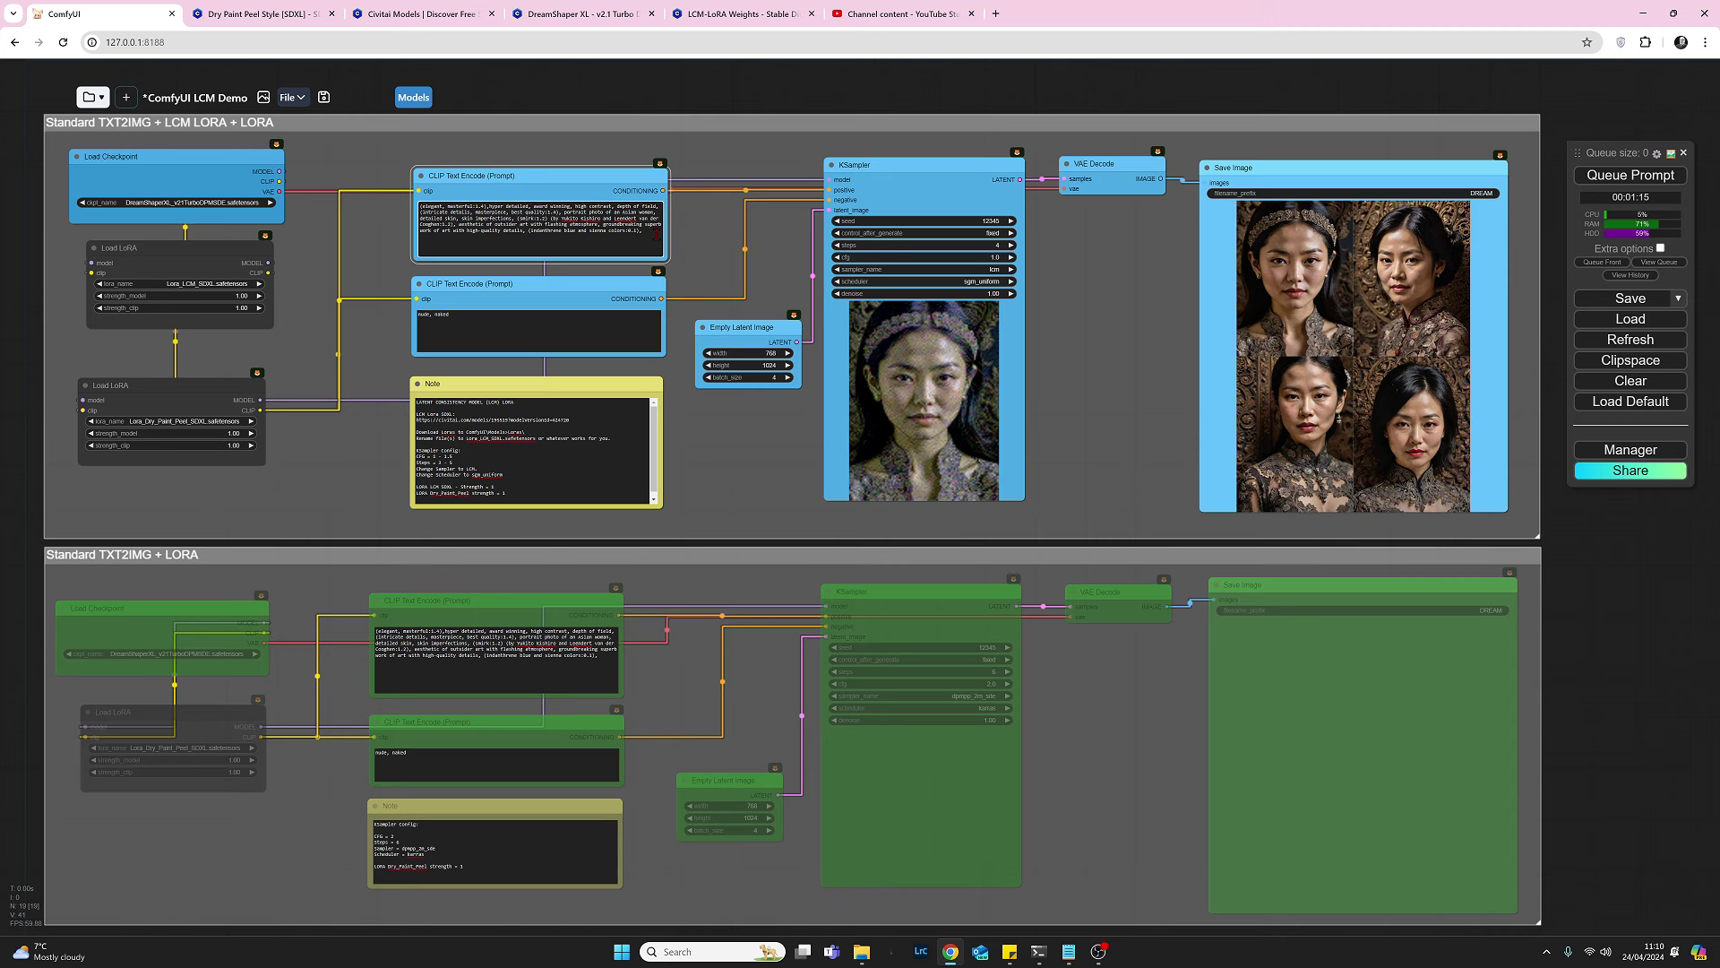
Append the trigger word ral-drptpl to the positive prompt and queue a generation.
{"action": "type", "text": "rol-drpty"}
{"action": "left_click", "coordinate": [1622, 178]}
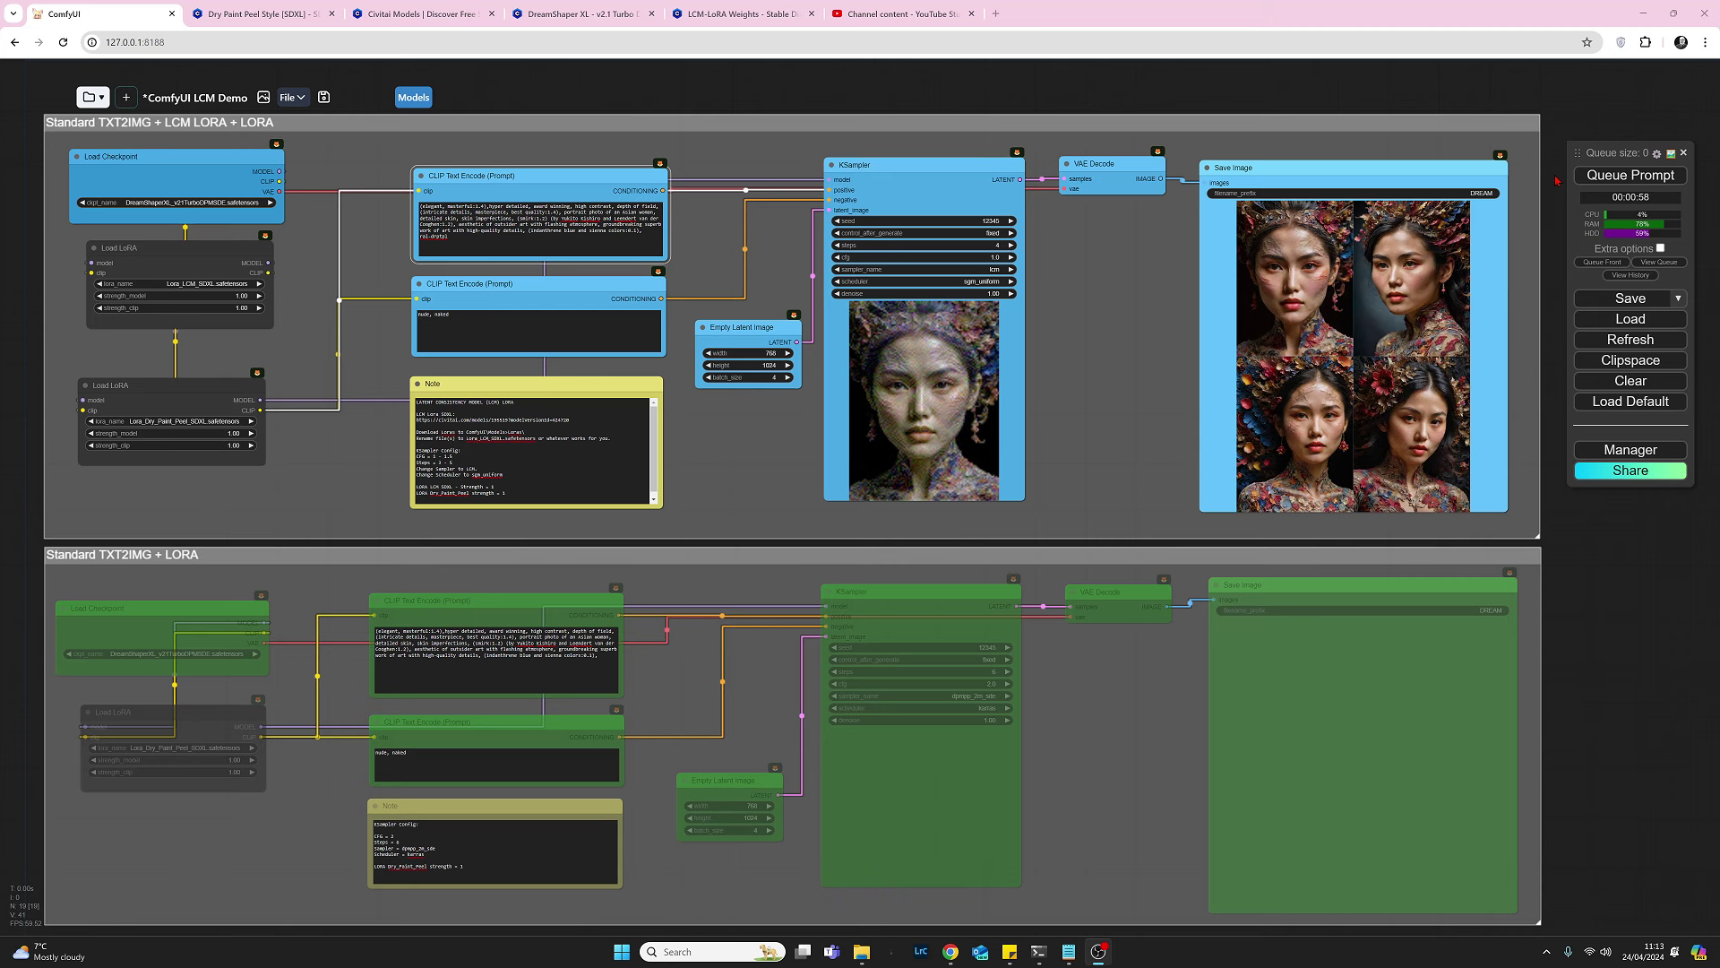
Review portraits DREAM_00155_ through DREAM_00158_ in Photos, close it, and return to ComfyUI.
{"action": "left_click", "coordinate": [862, 951]}
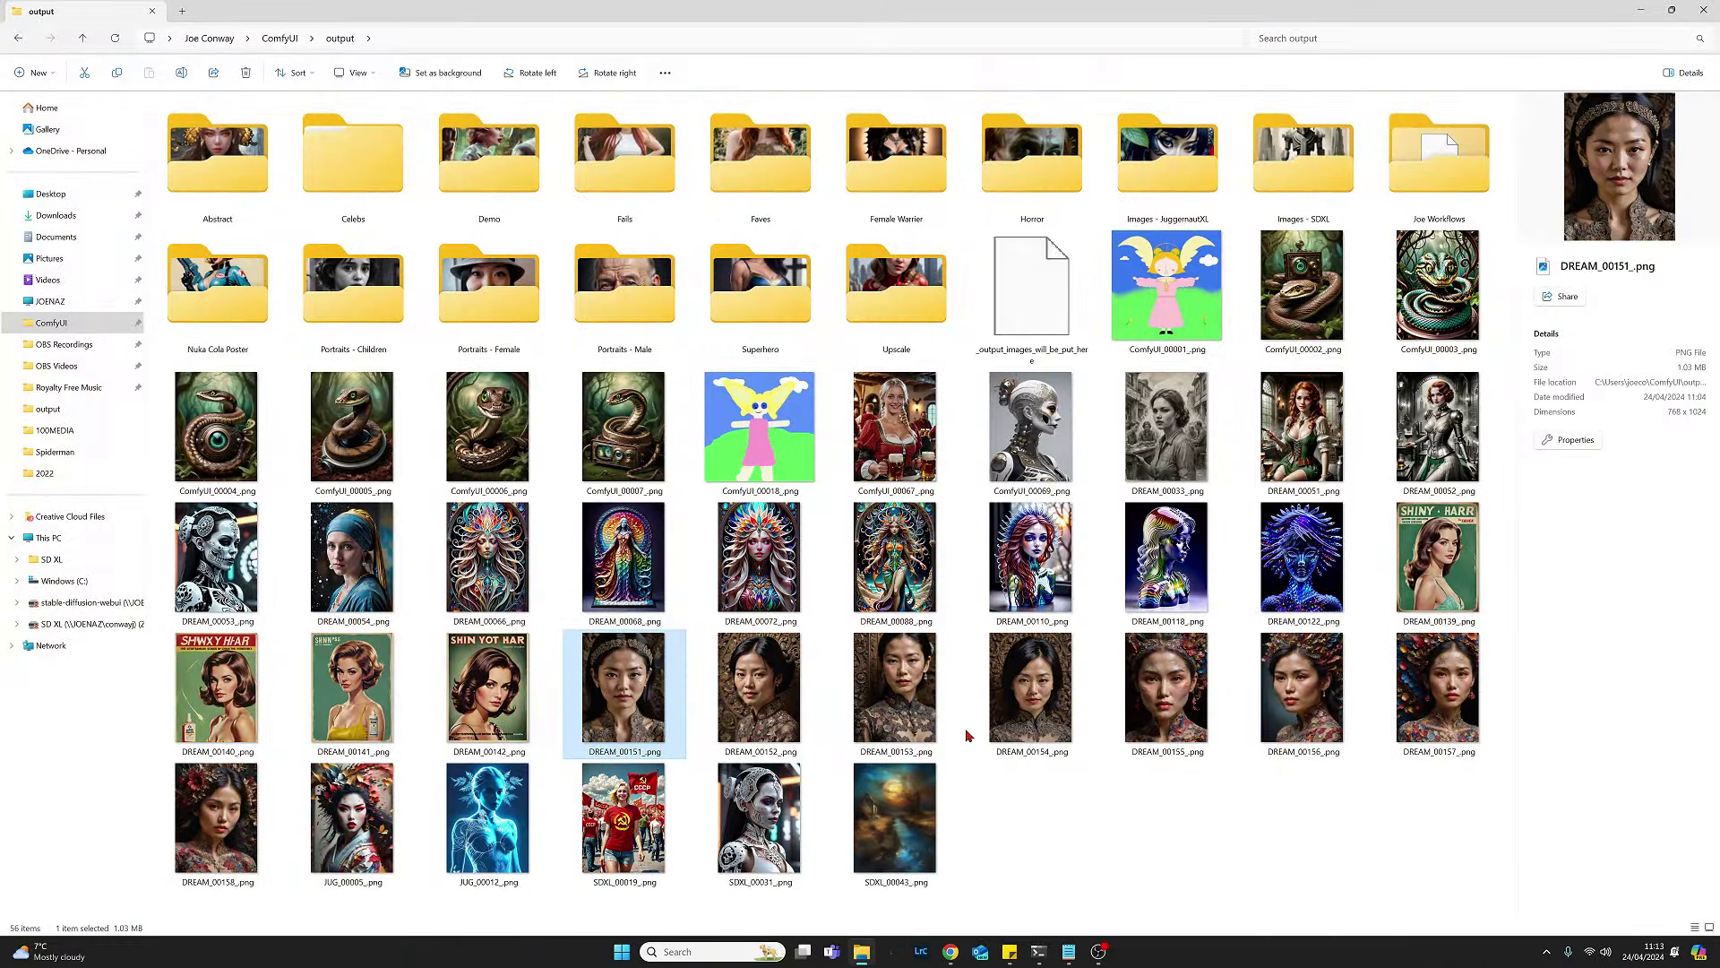
{"action": "double_click", "coordinate": [1166, 688]}
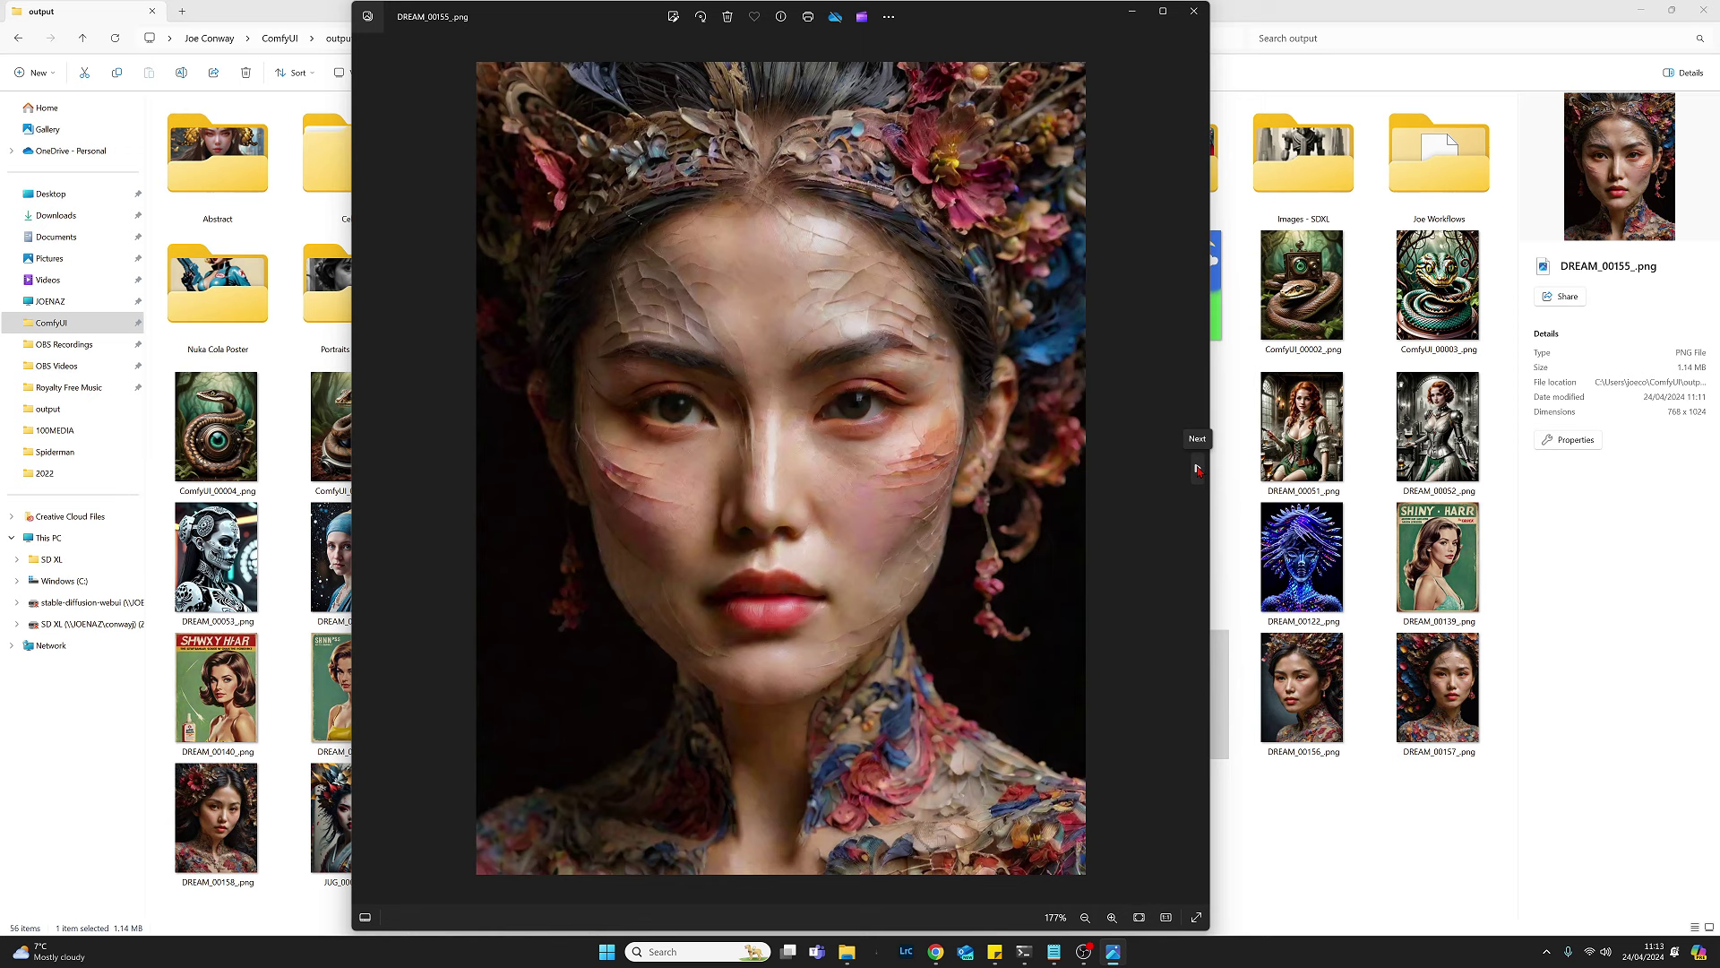
{"action": "left_click", "coordinate": [1198, 467]}
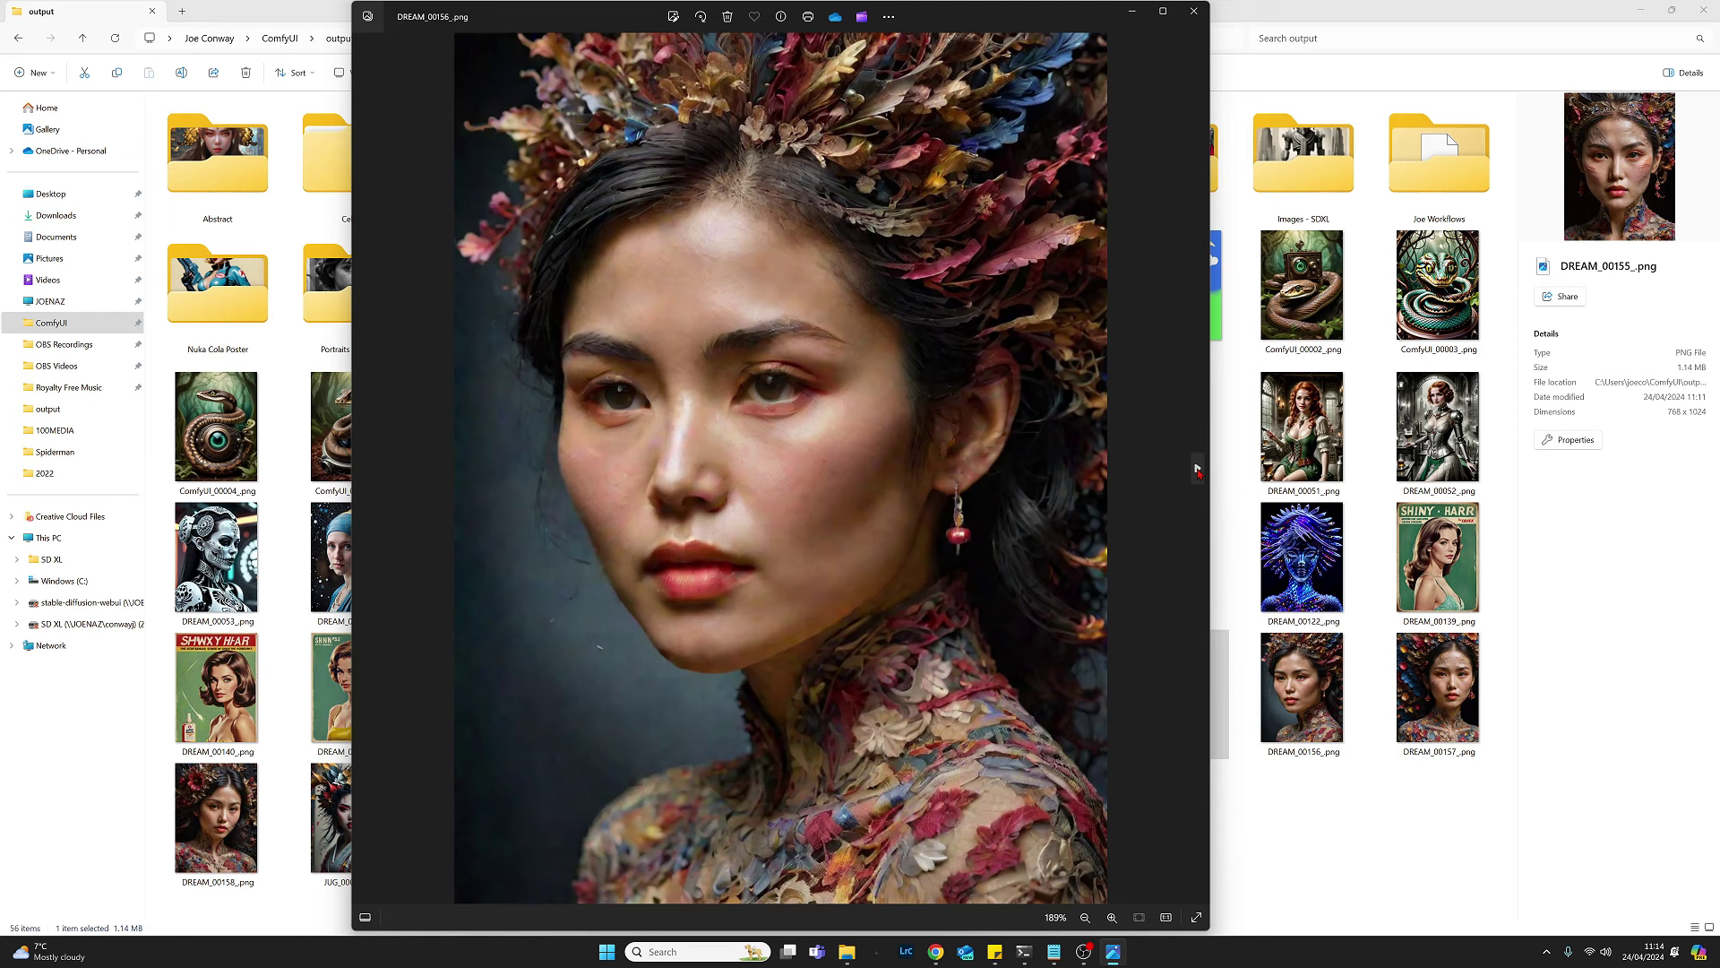
{"action": "left_click", "coordinate": [1198, 468]}
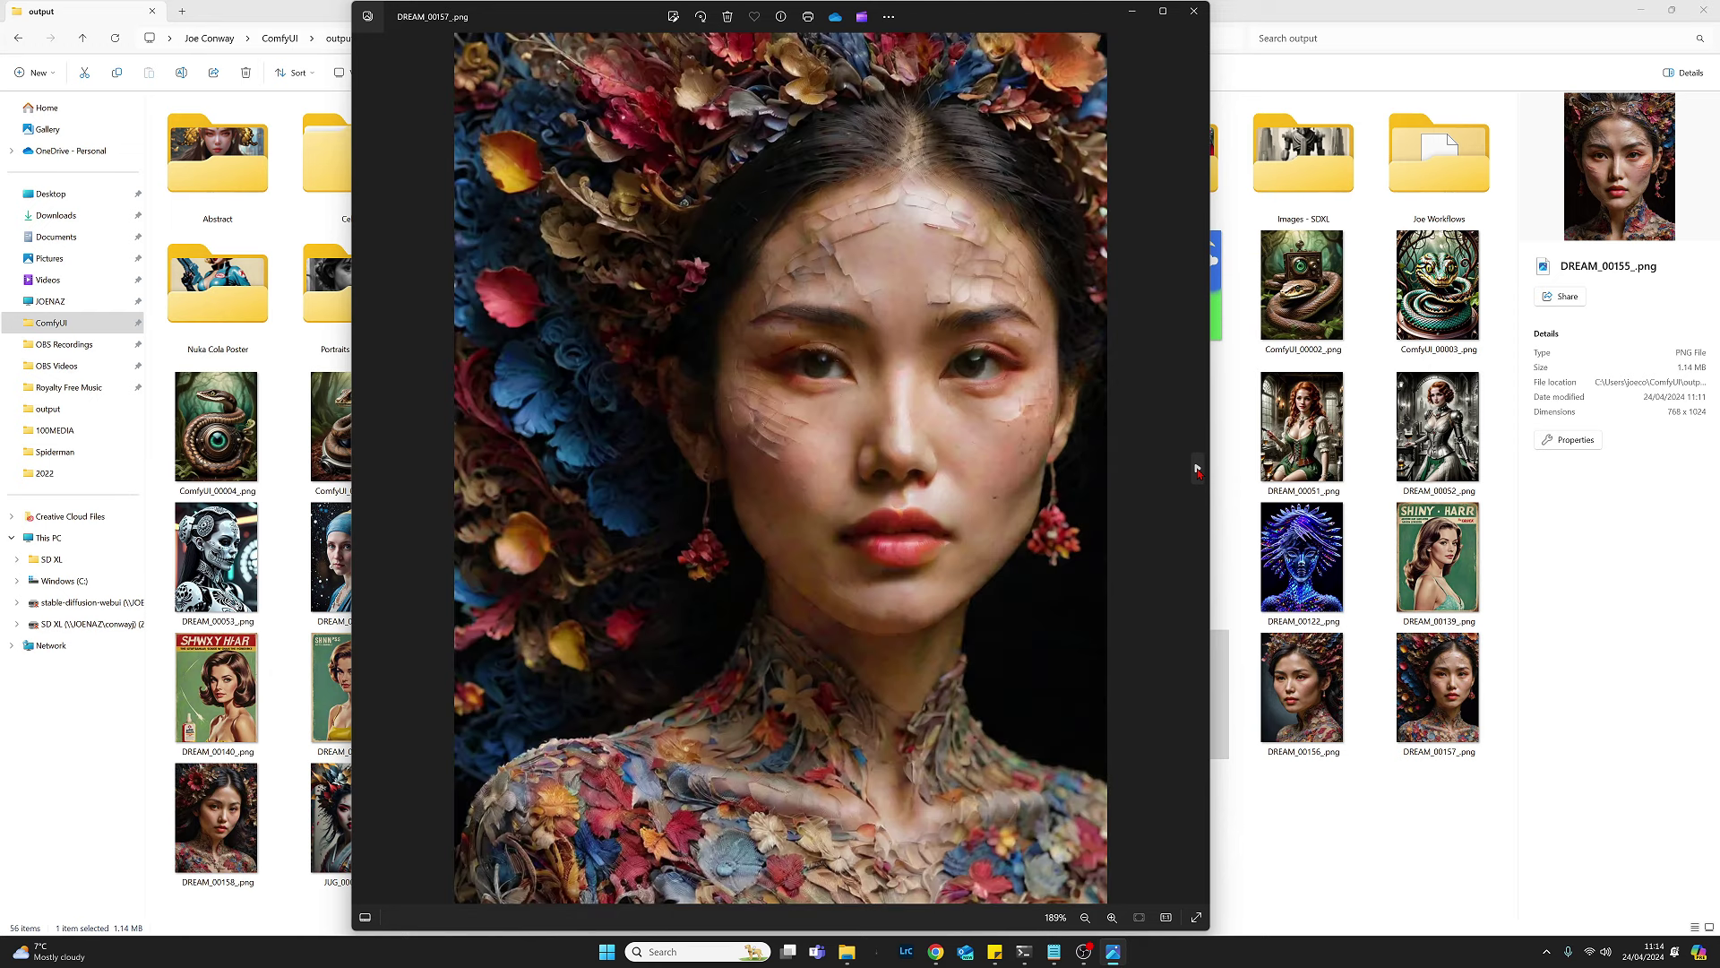
{"action": "left_click", "coordinate": [1198, 469]}
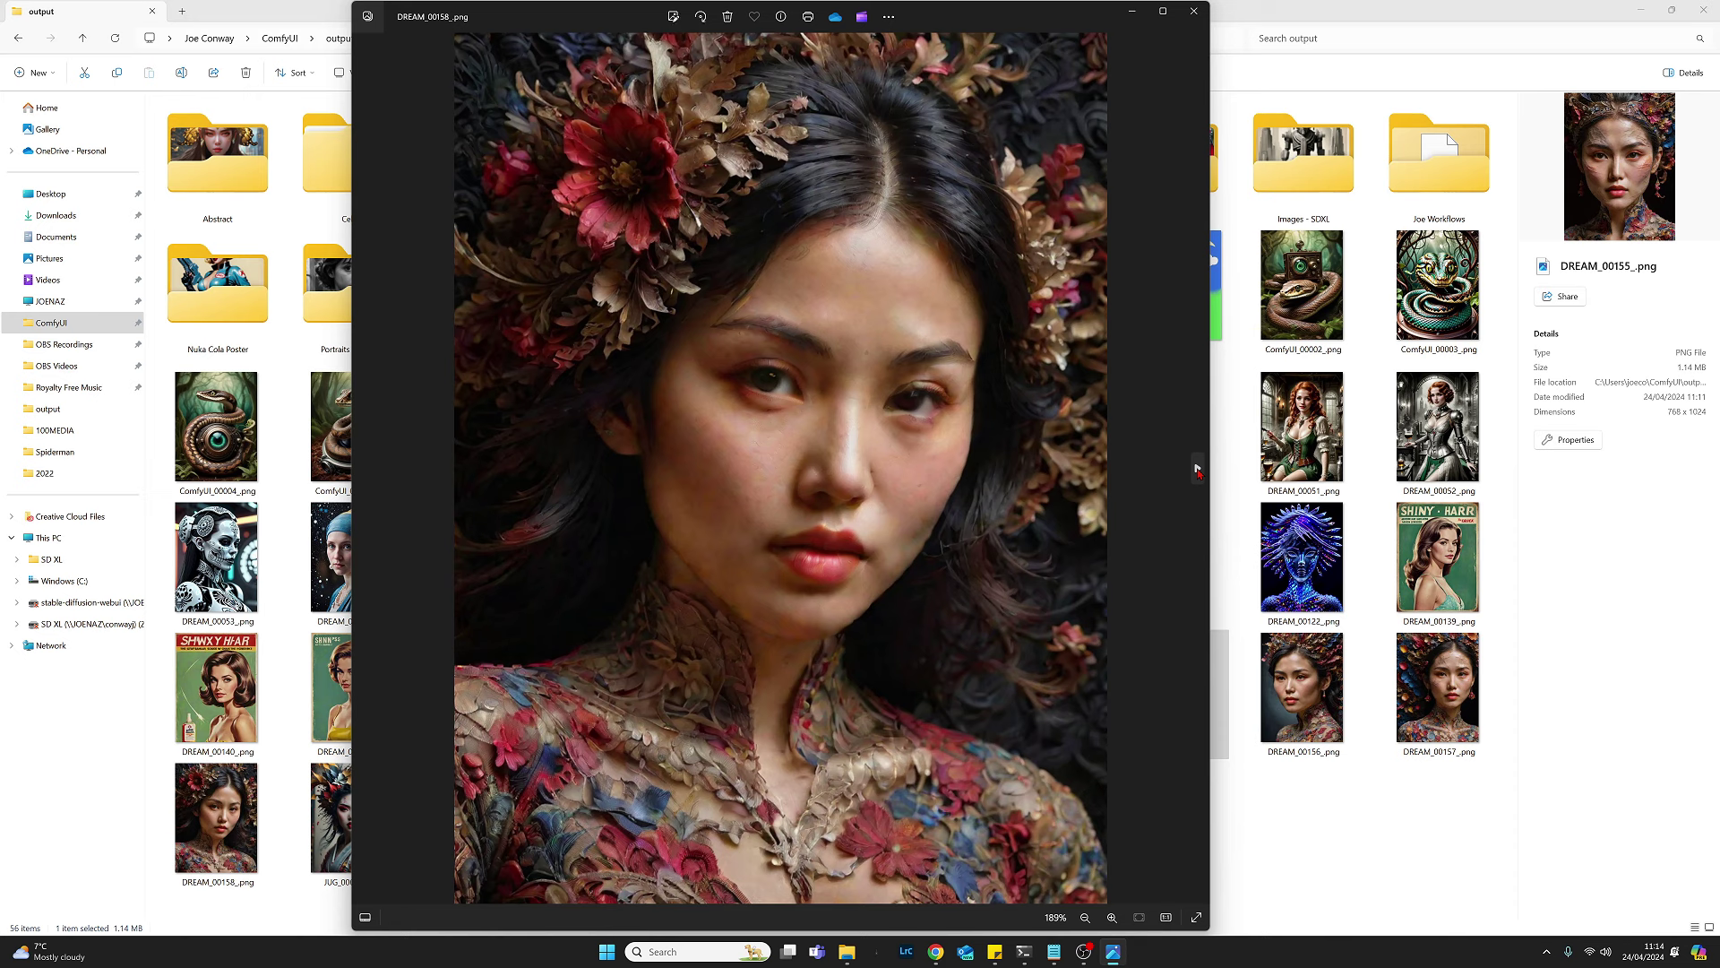
{"action": "left_click", "coordinate": [1193, 13]}
{"action": "key", "text": "alt+Tab"}
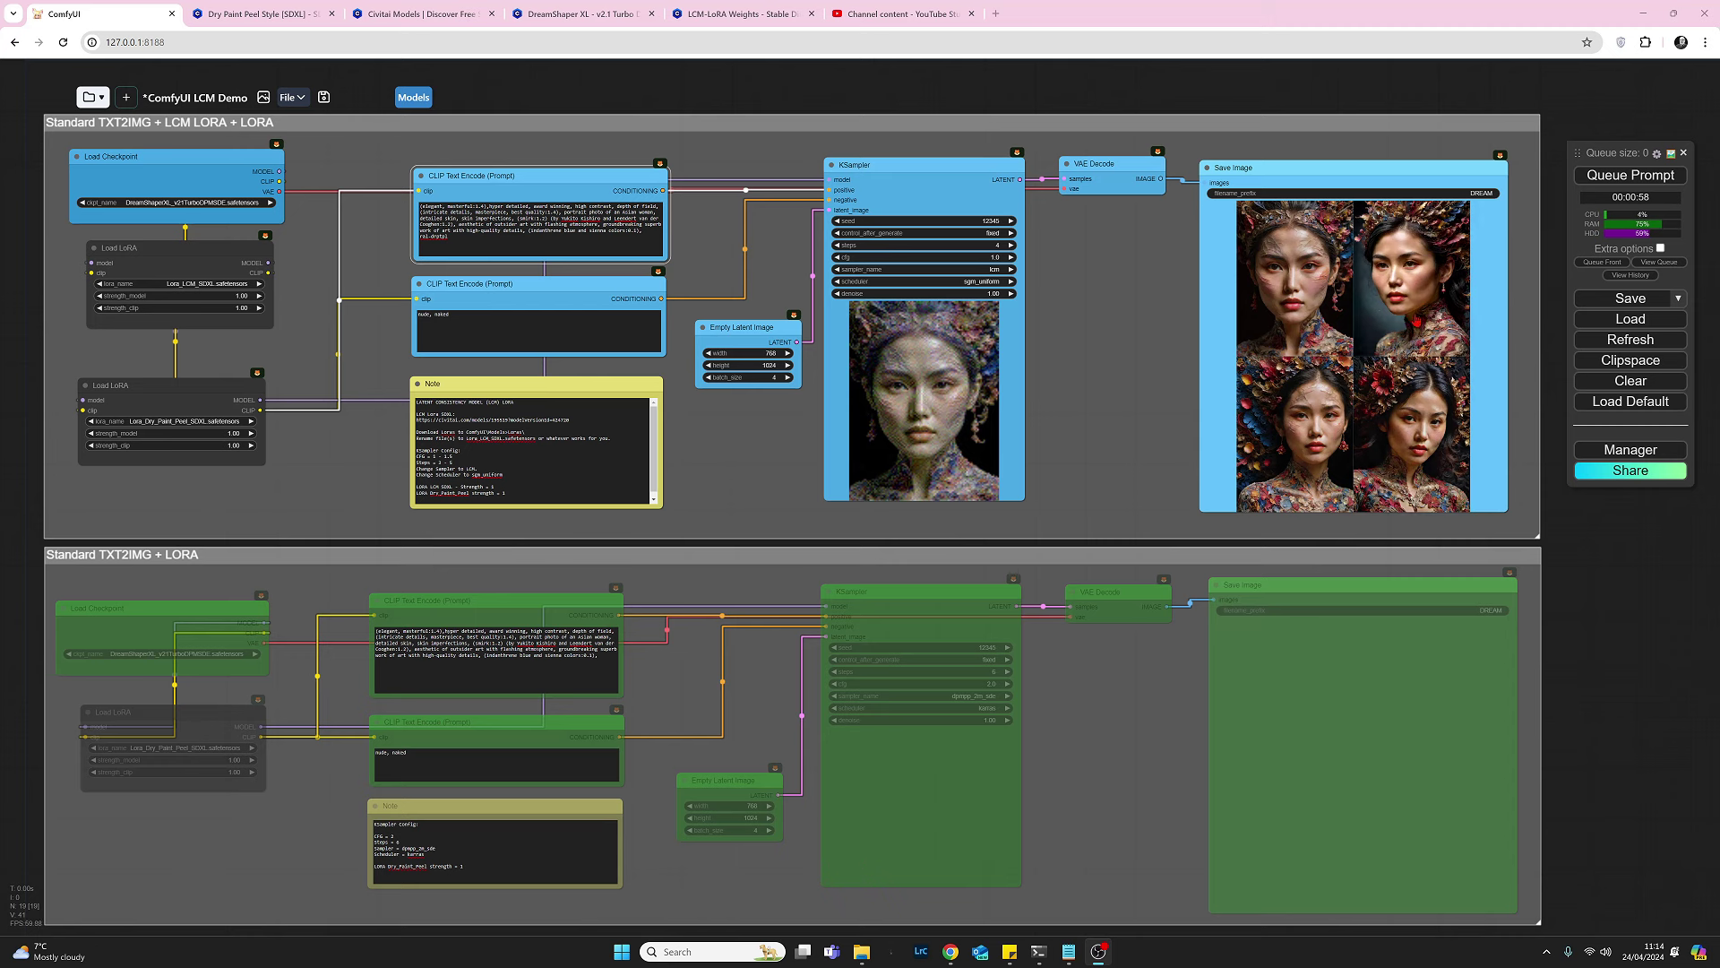
Set the LCM LoRA group's nodes to Never and the Standard TXT2IMG + LORA group's to Always.
{"action": "left_click", "coordinate": [1416, 320]}
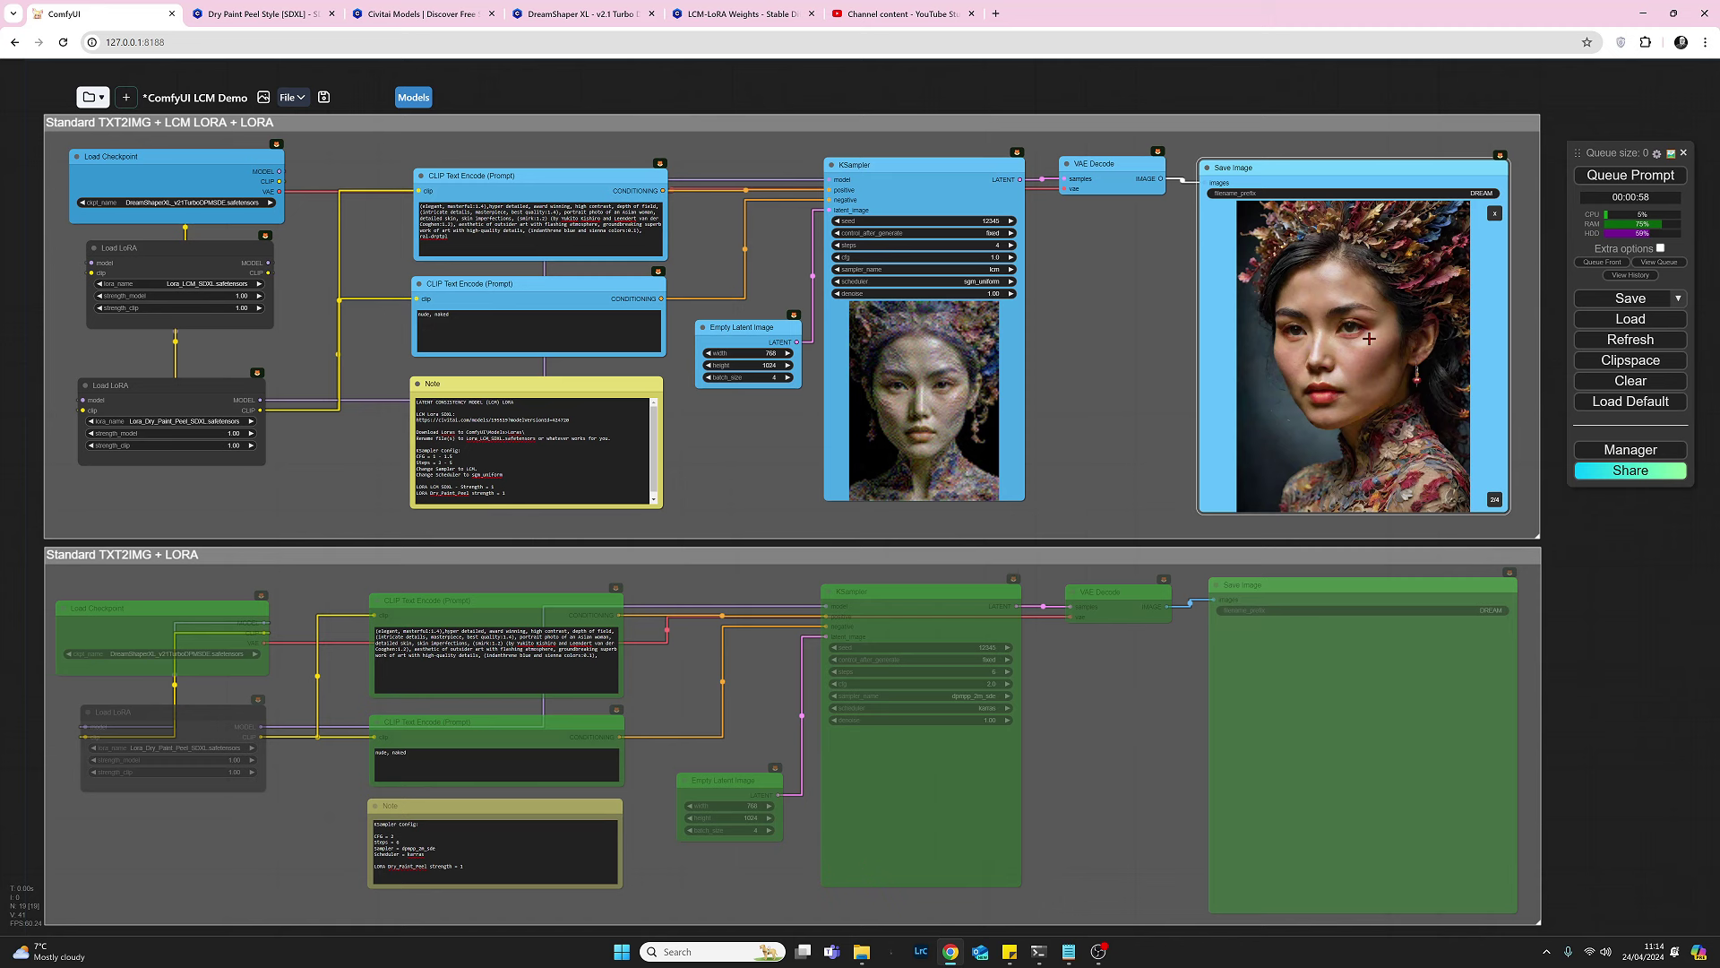
{"action": "right_click", "coordinate": [660, 125]}
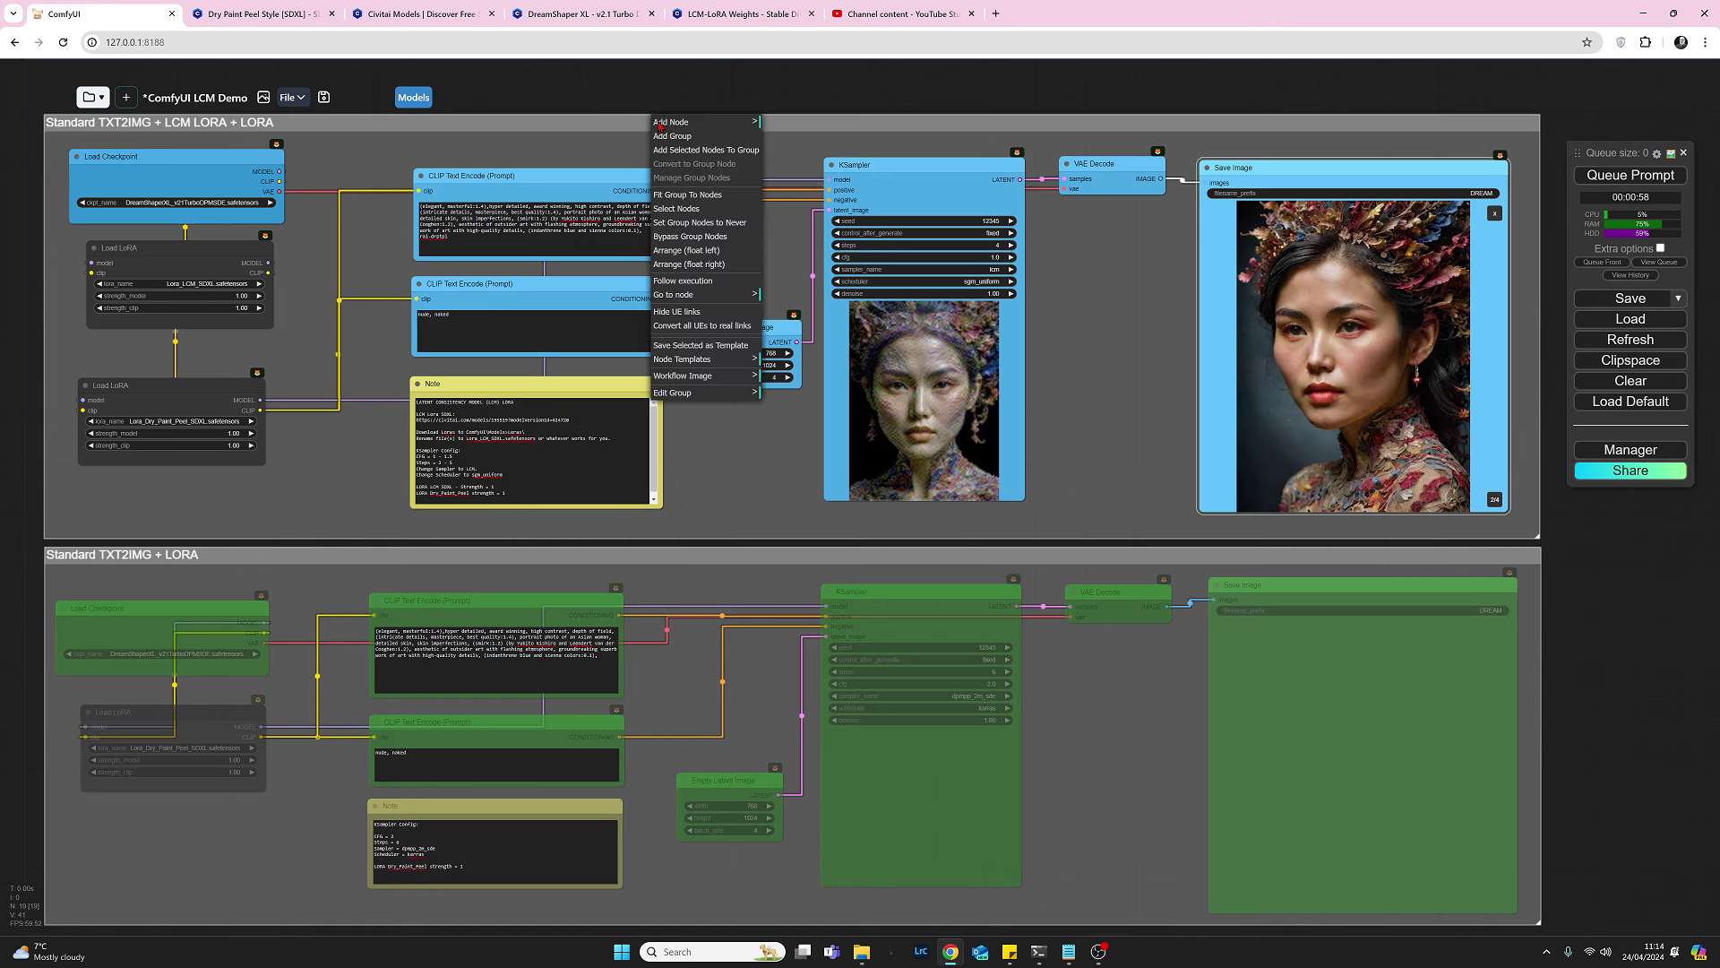
{"action": "left_click", "coordinate": [712, 224]}
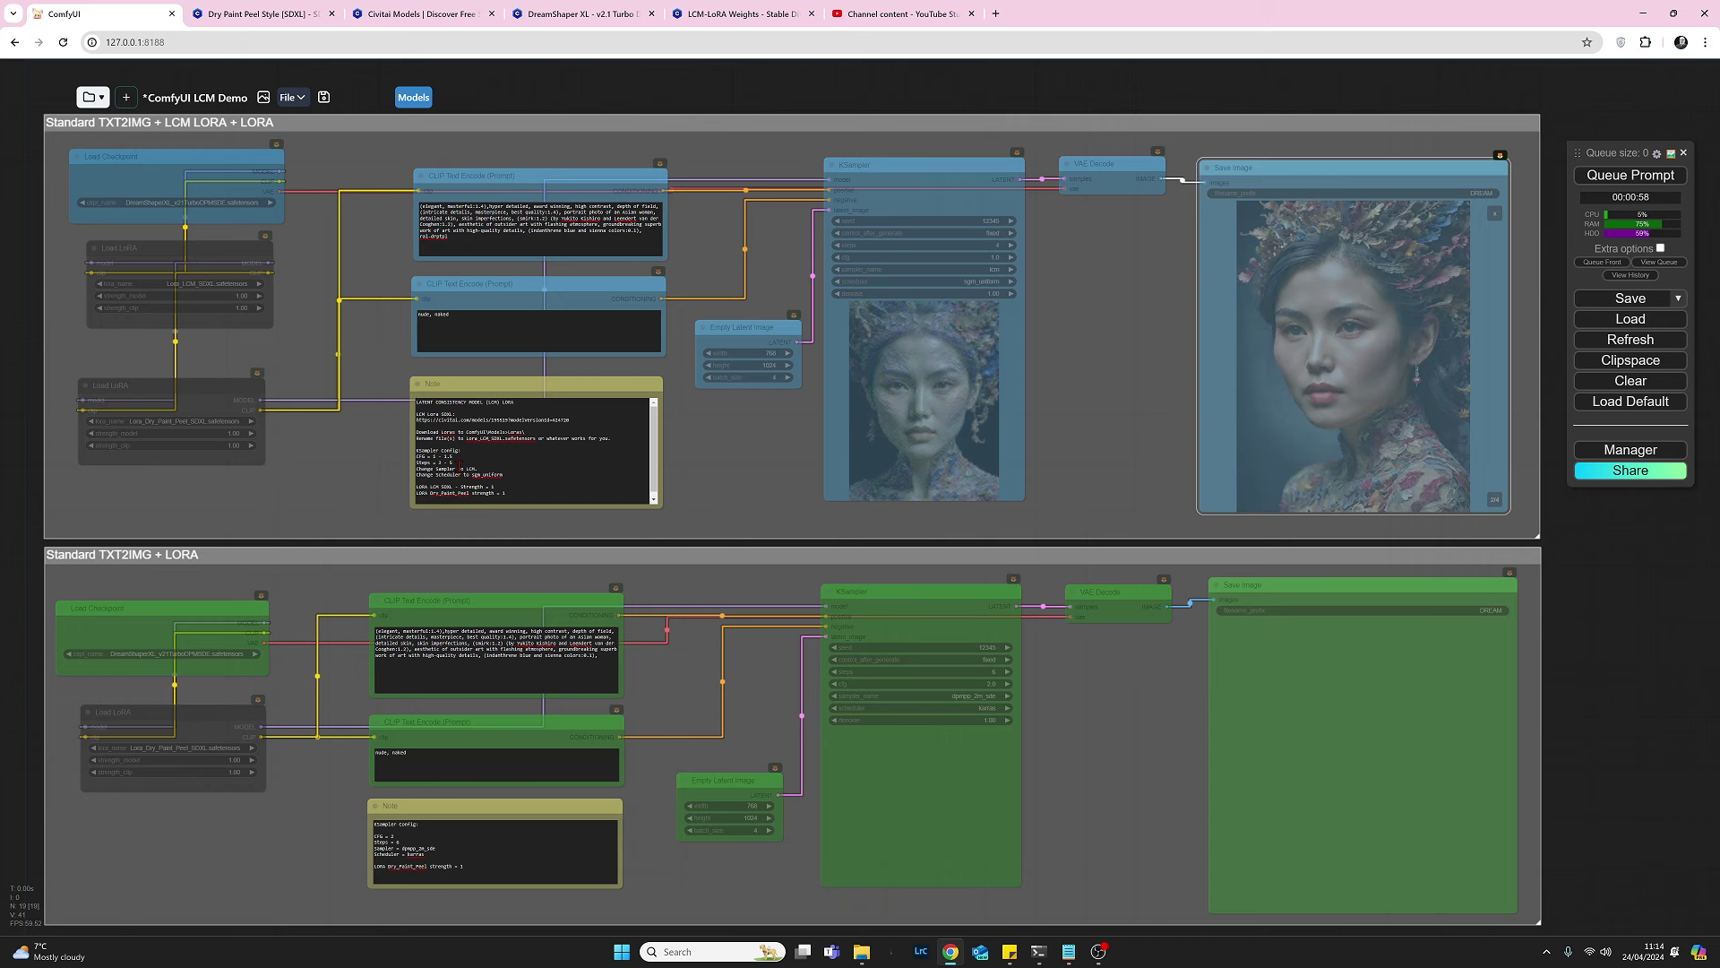
{"action": "right_click", "coordinate": [307, 561]}
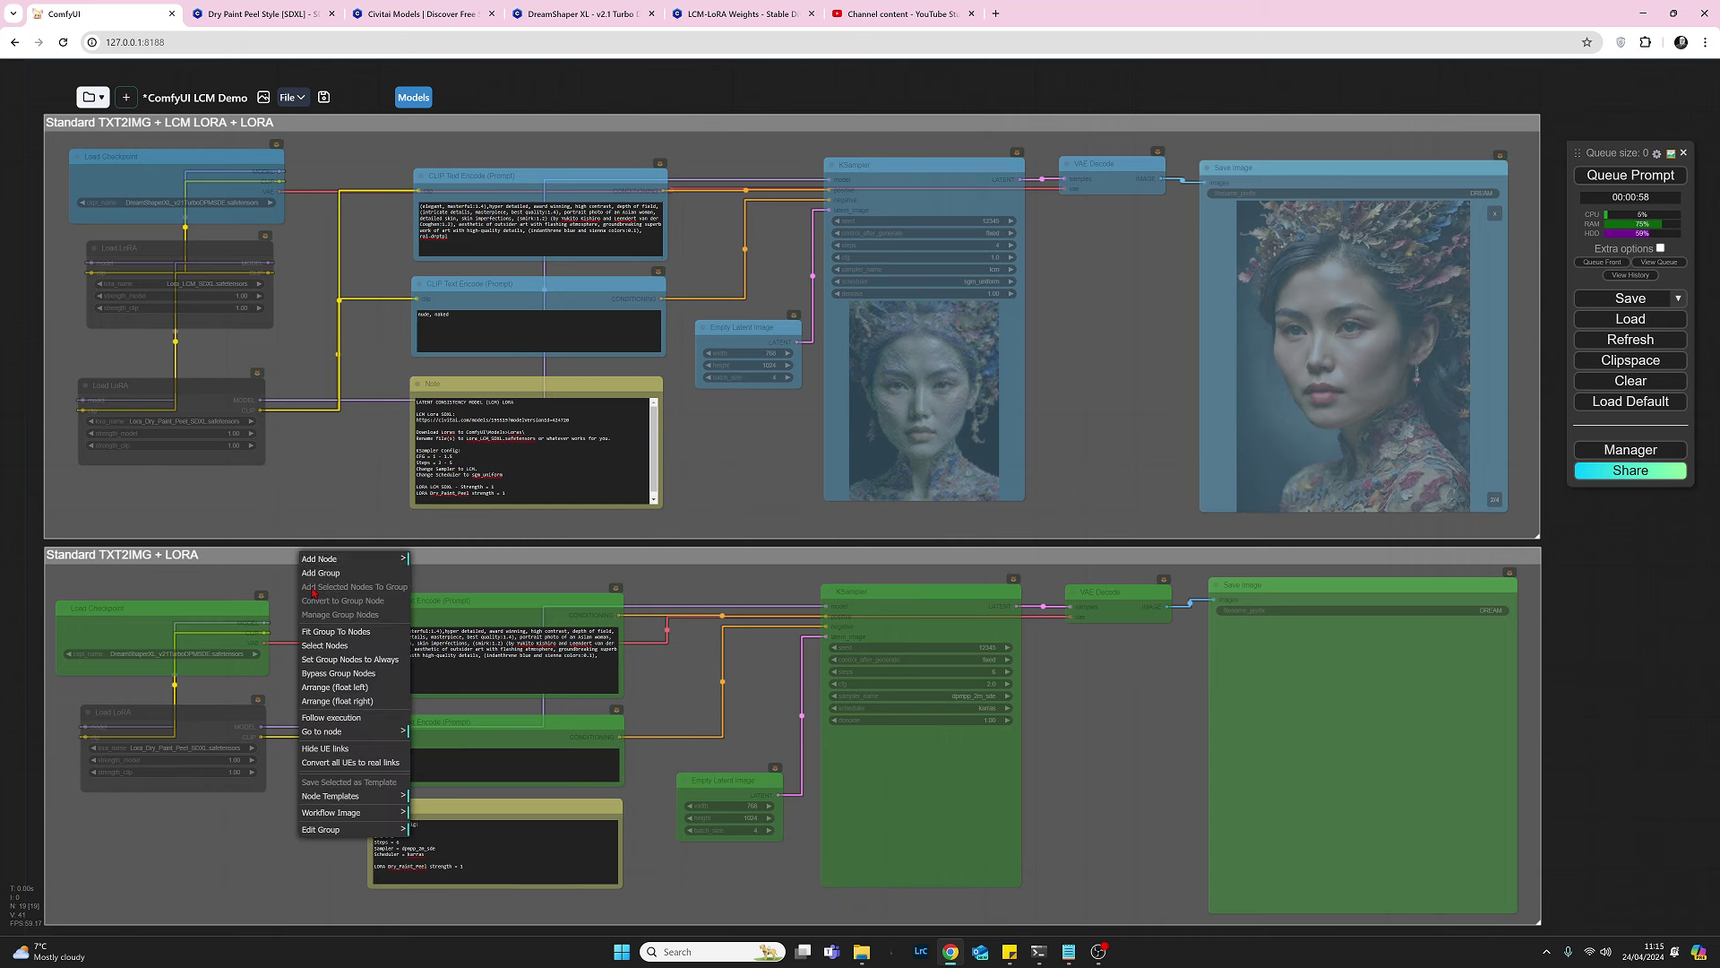
{"action": "left_click", "coordinate": [340, 661]}
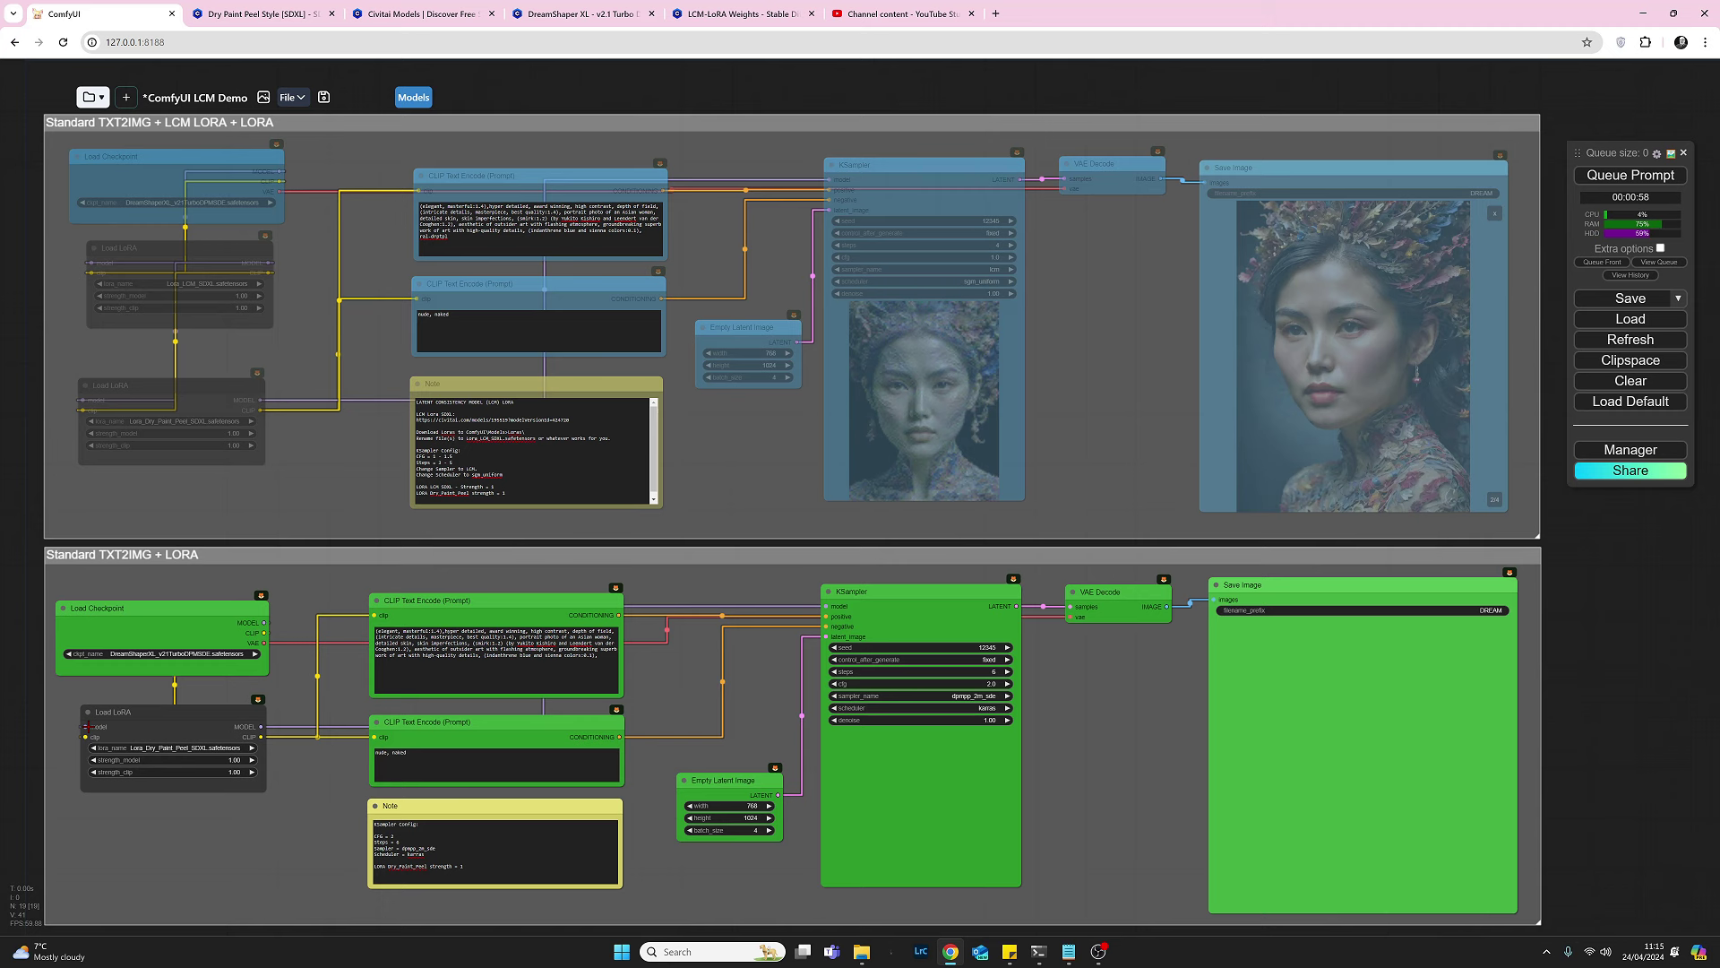
Bypass the lower group's Load LoRA node and generate four cheongsam portraits with the standard workflow.
{"action": "right_click", "coordinate": [193, 715]}
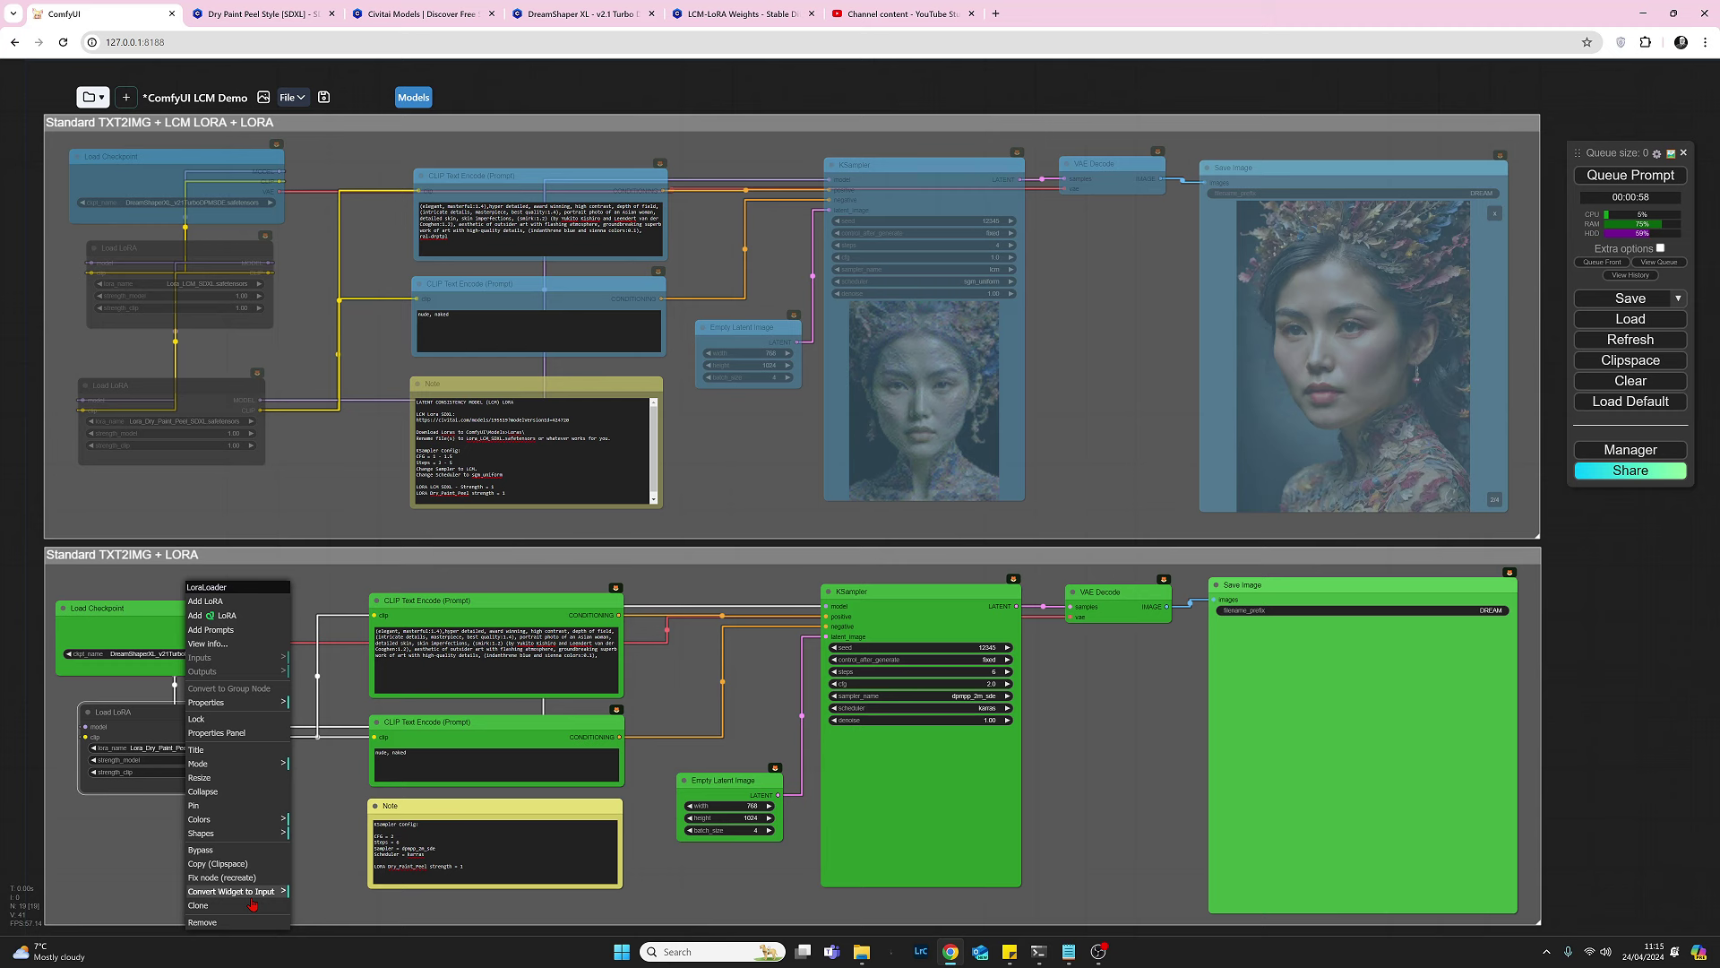
{"action": "left_click", "coordinate": [201, 850]}
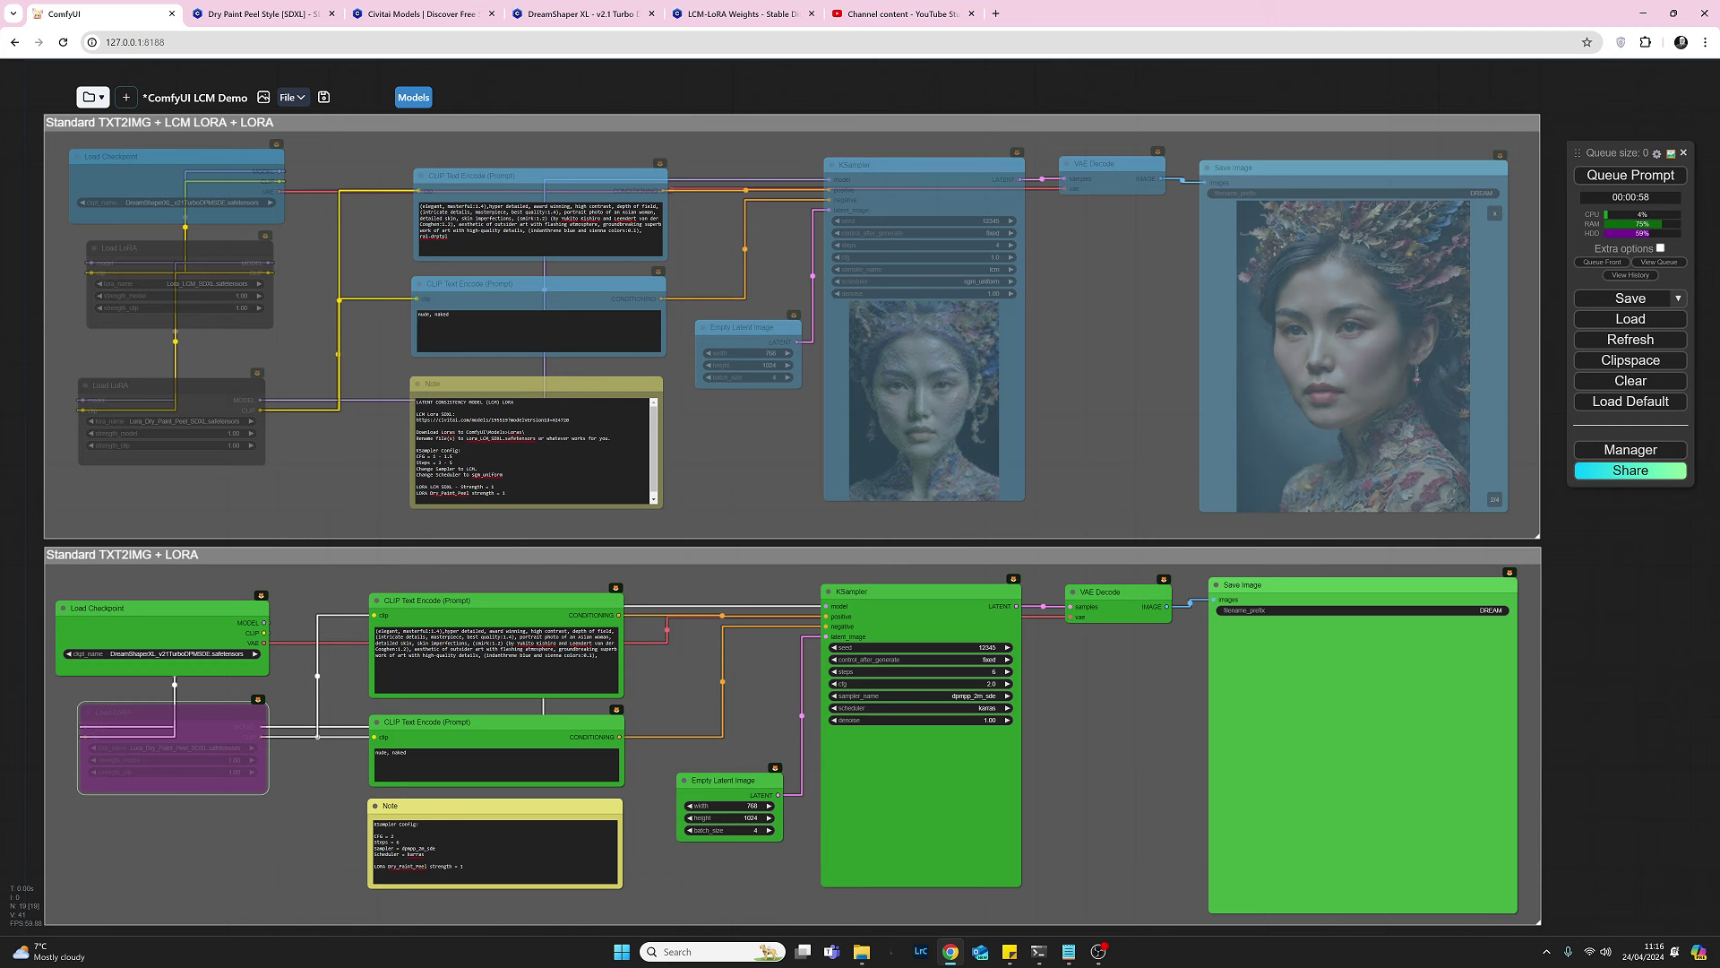
{"action": "left_click", "coordinate": [1618, 179]}
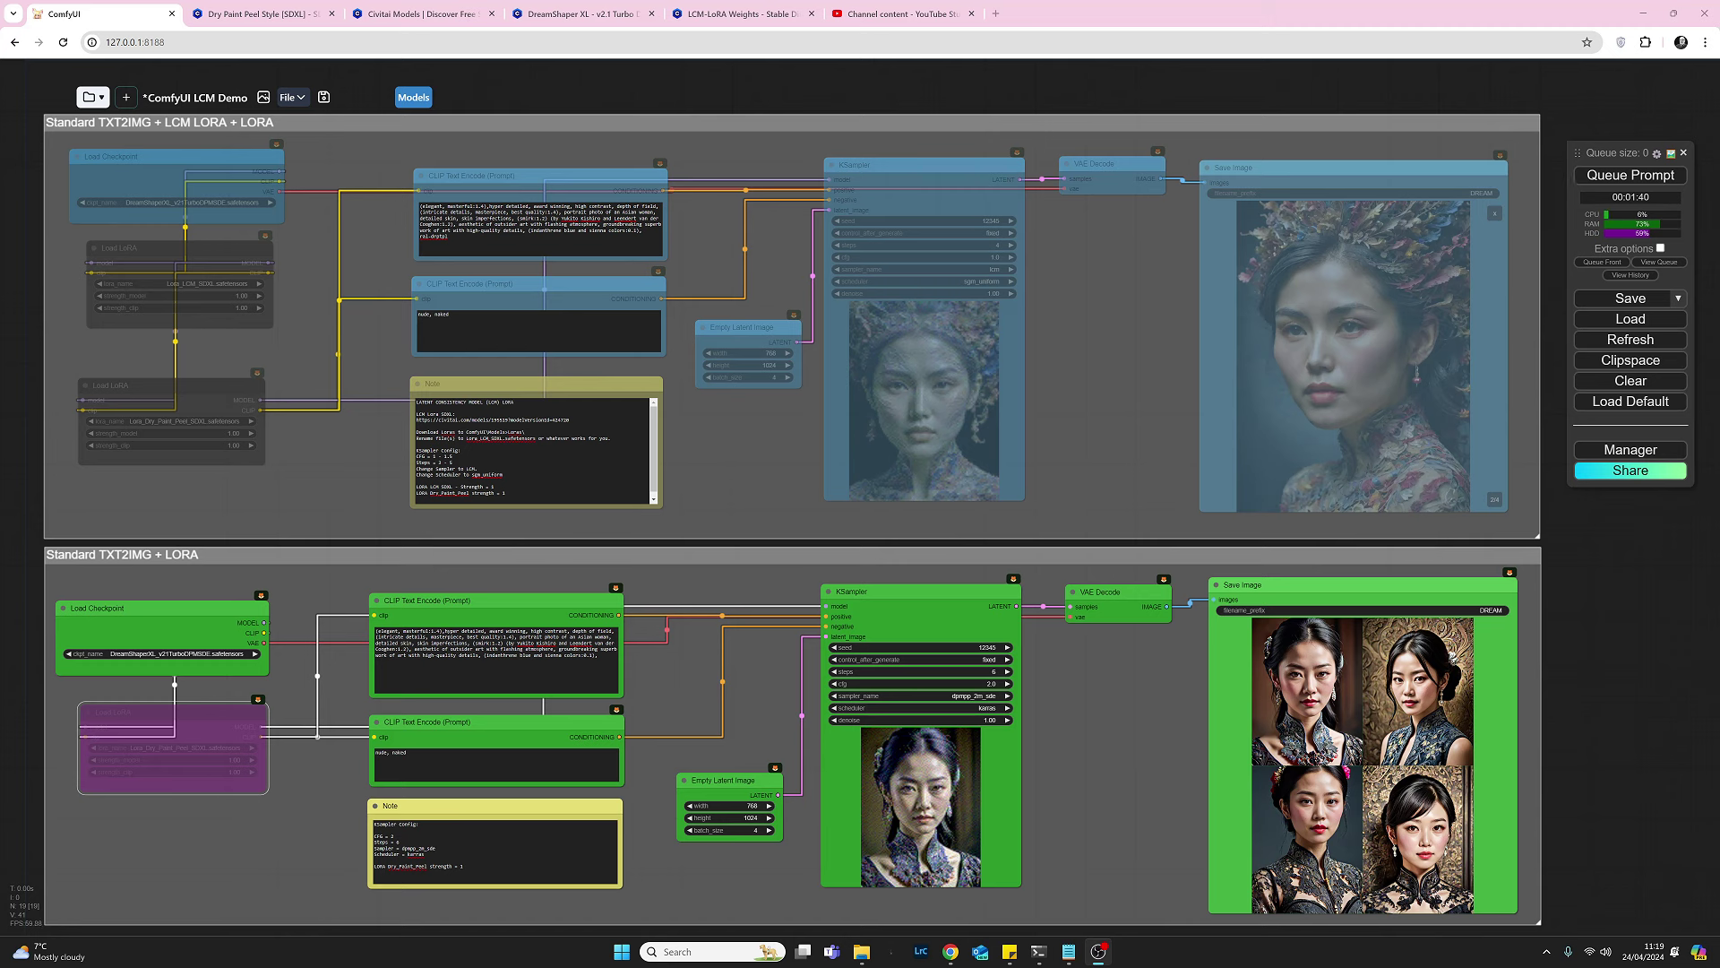
{"action": "mouse_move", "coordinate": [865, 958]}
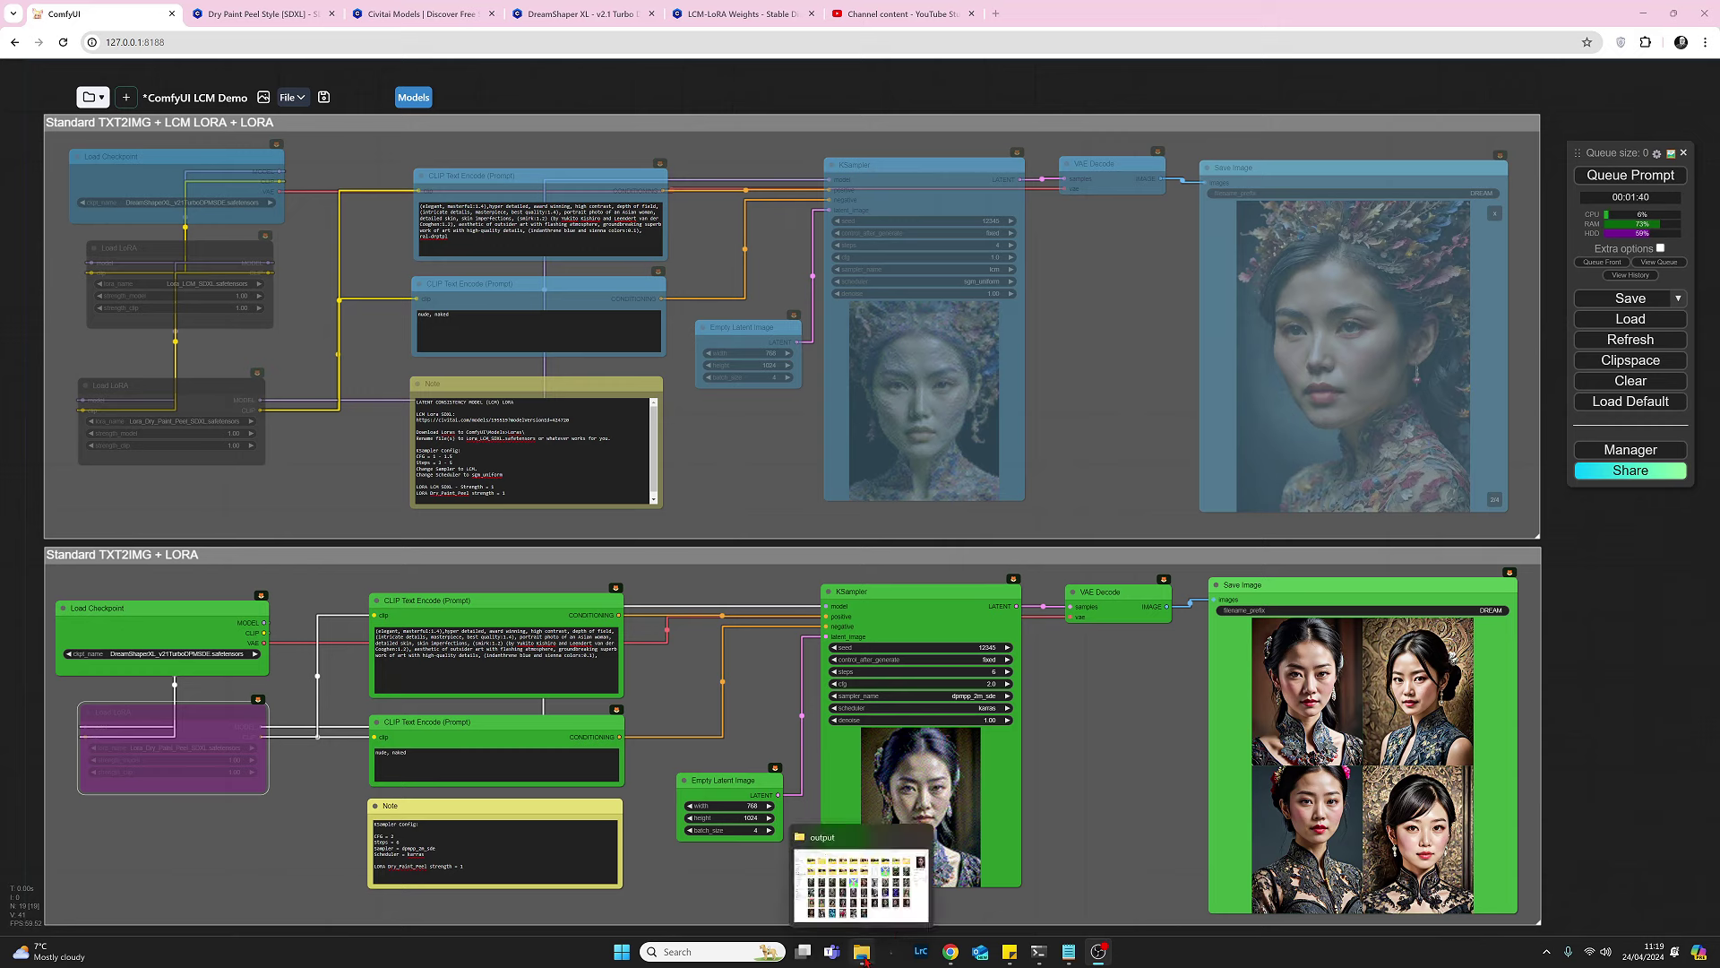
Review portraits DREAM_00159 through DREAM_00162 in Photos, then close the viewer.
{"action": "left_click", "coordinate": [866, 957]}
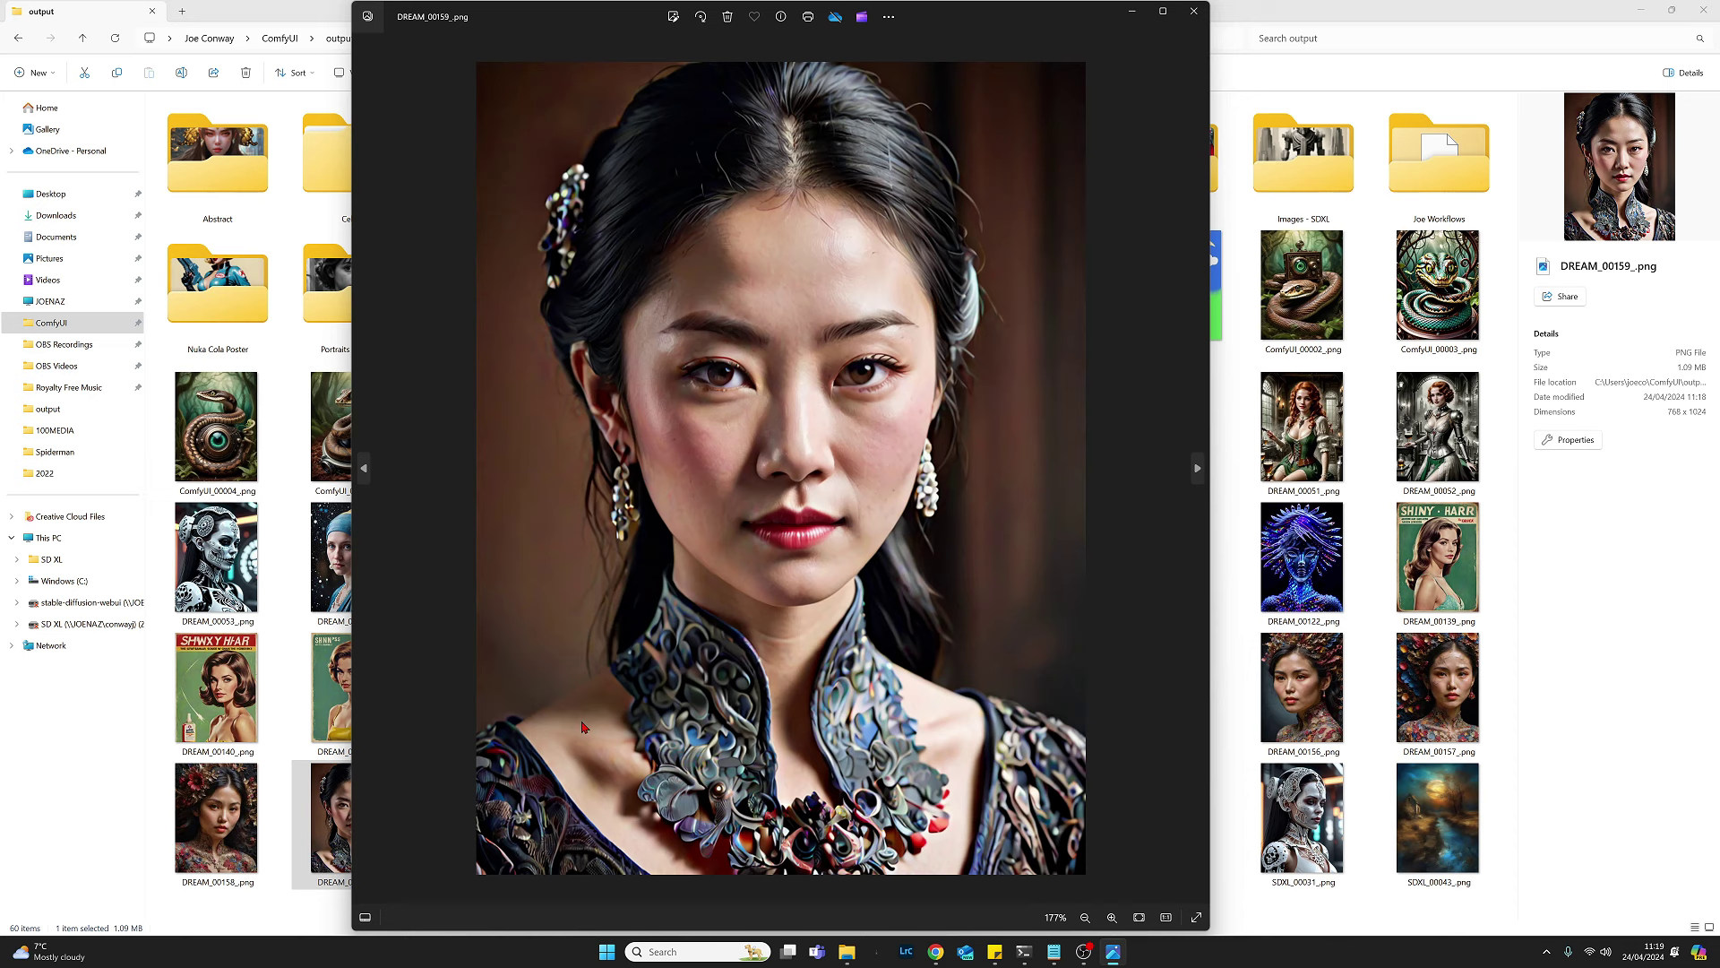
{"action": "left_click", "coordinate": [1198, 467]}
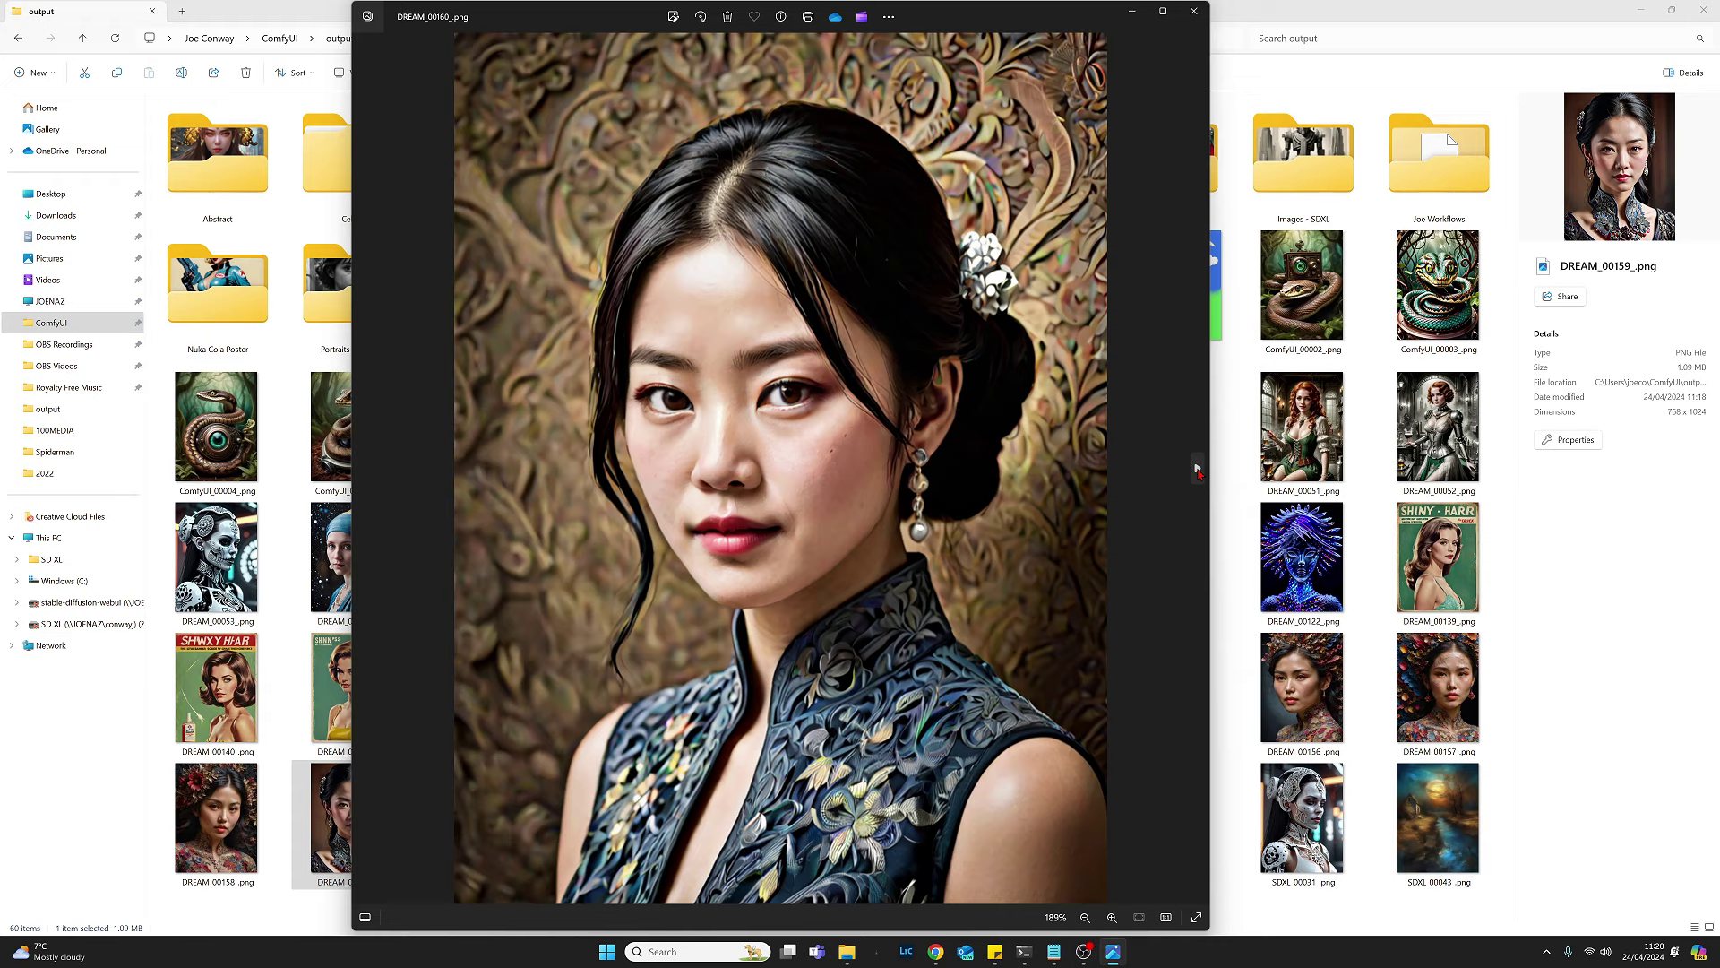
{"action": "left_click", "coordinate": [1198, 468]}
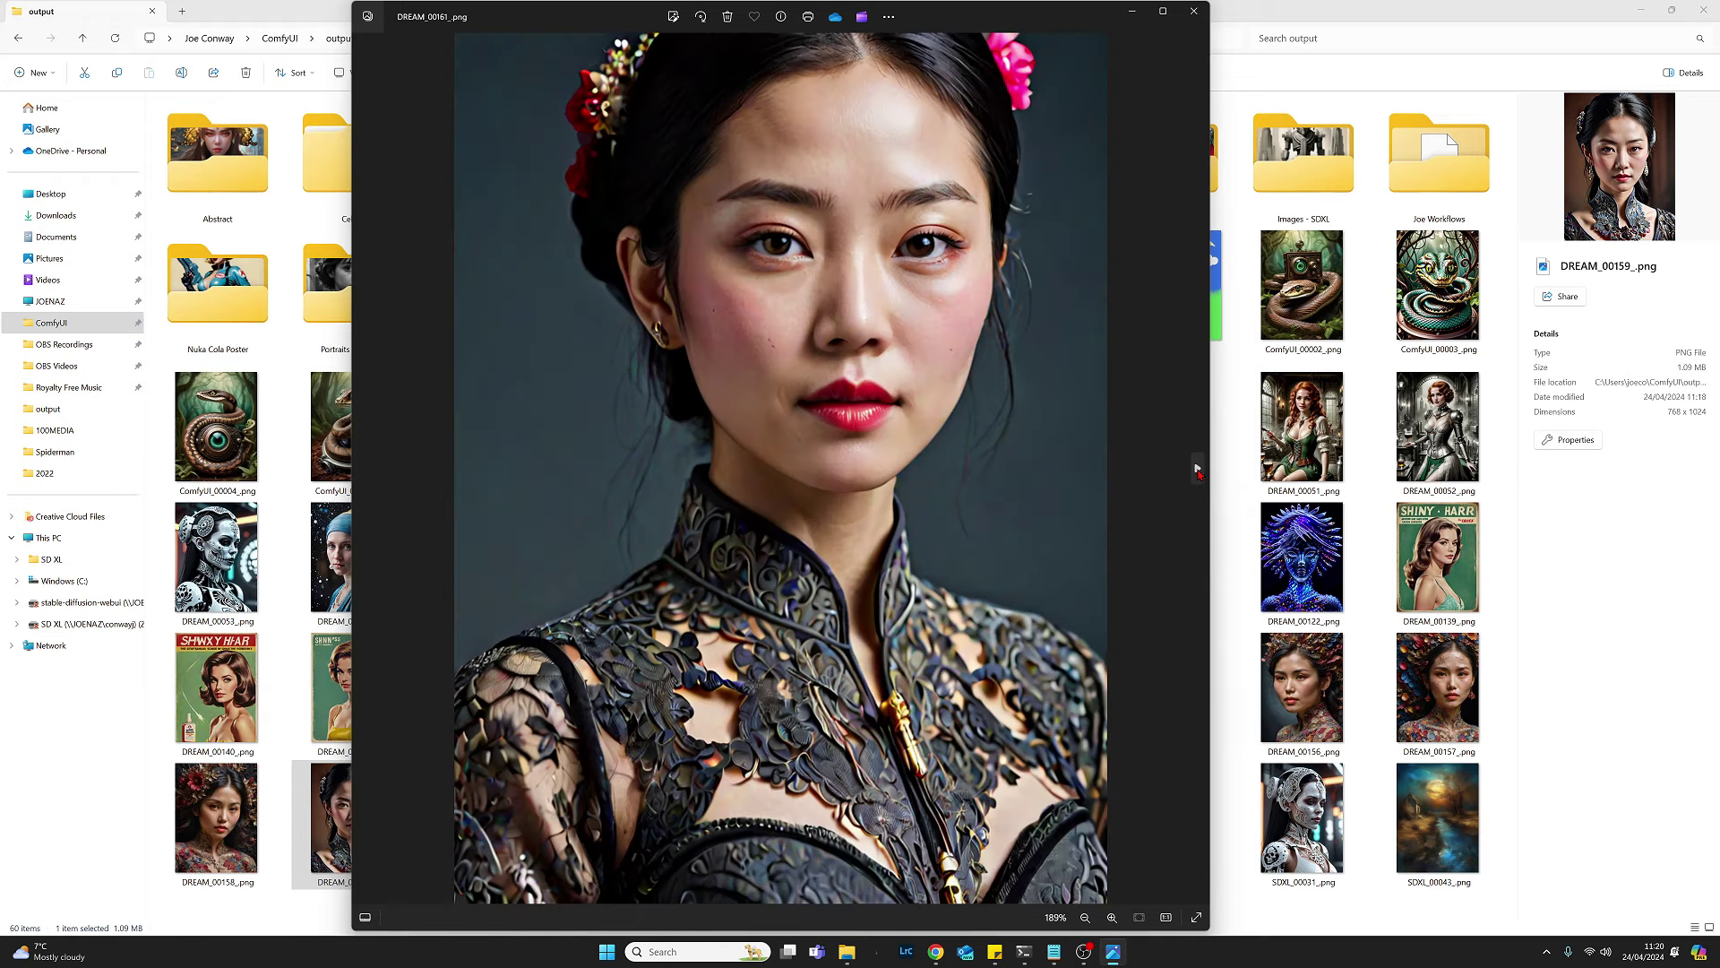
{"action": "left_click", "coordinate": [1198, 468]}
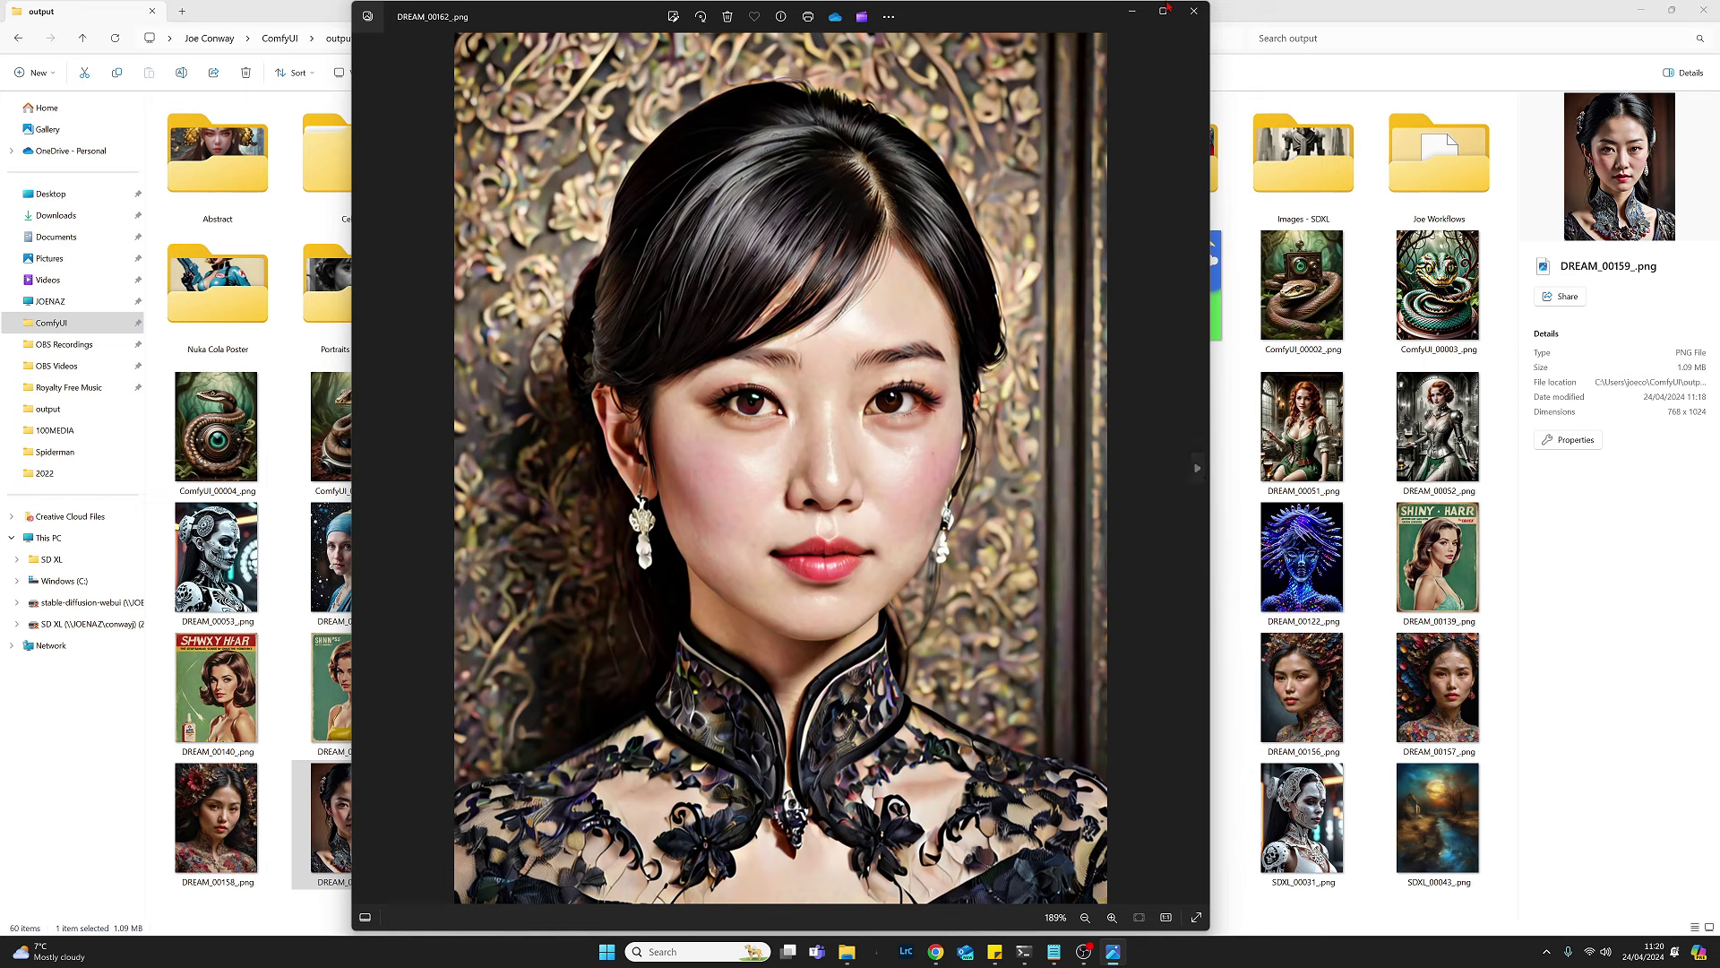
{"action": "left_click", "coordinate": [1194, 12]}
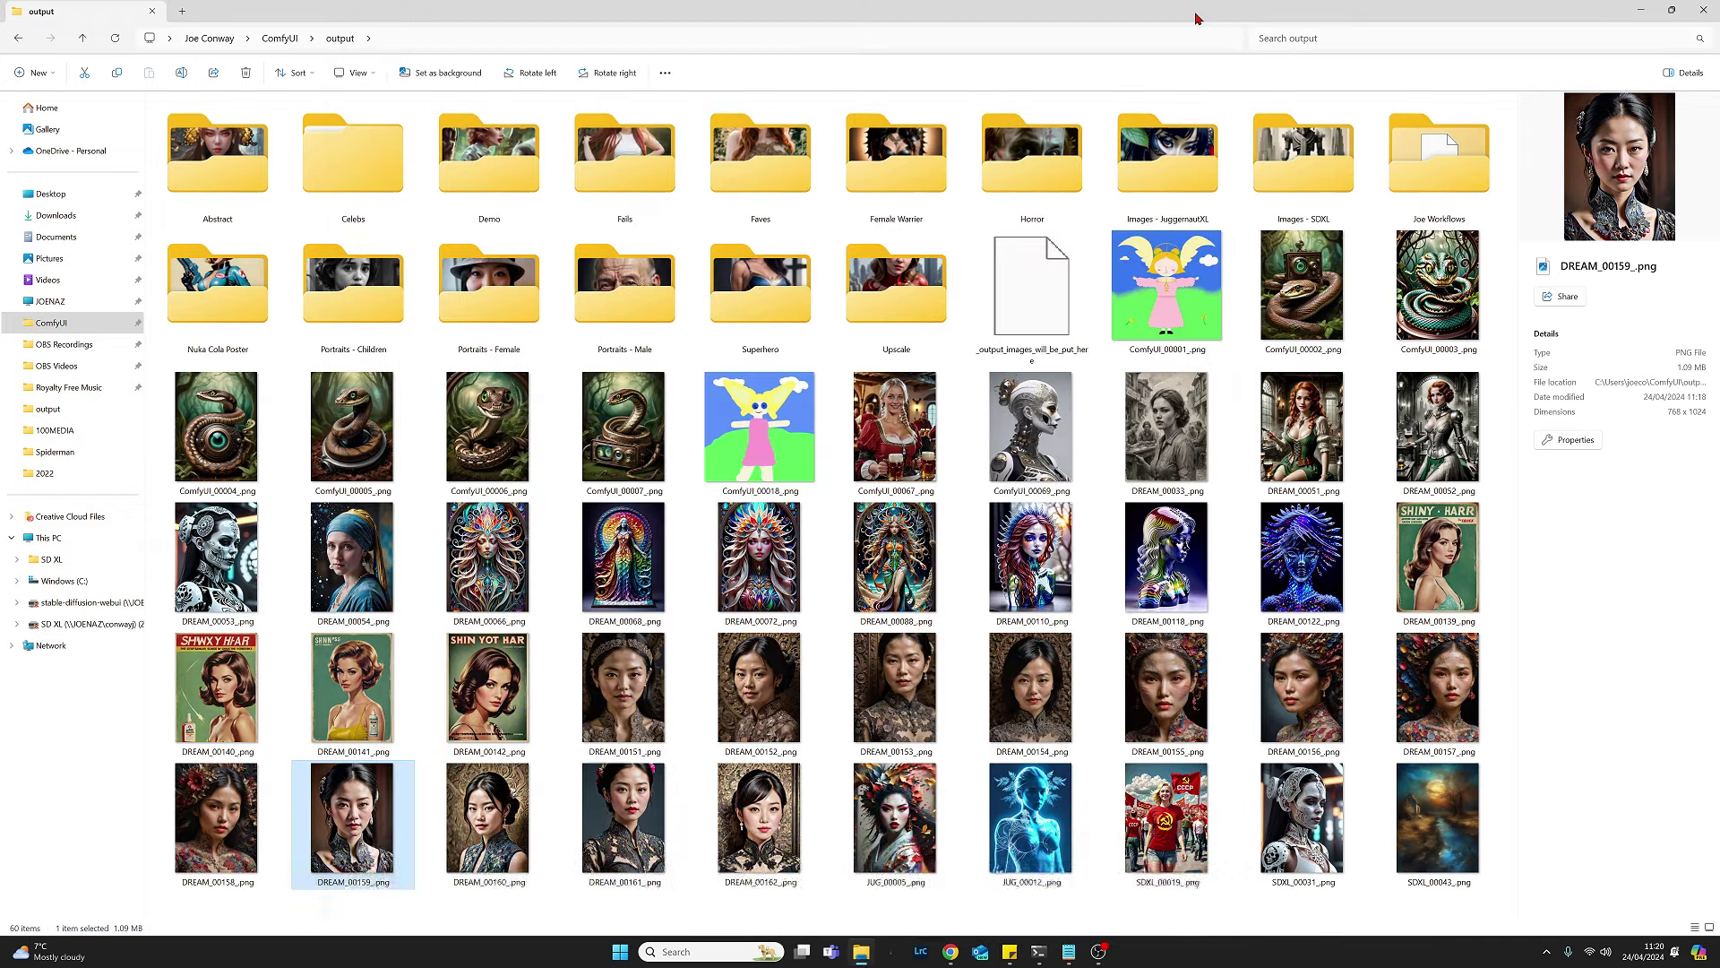
Back in ComfyUI, re-enable the bottom group's bypassed Dry Paint Peel Load LoRA node.
{"action": "key", "text": "alt+Tab"}
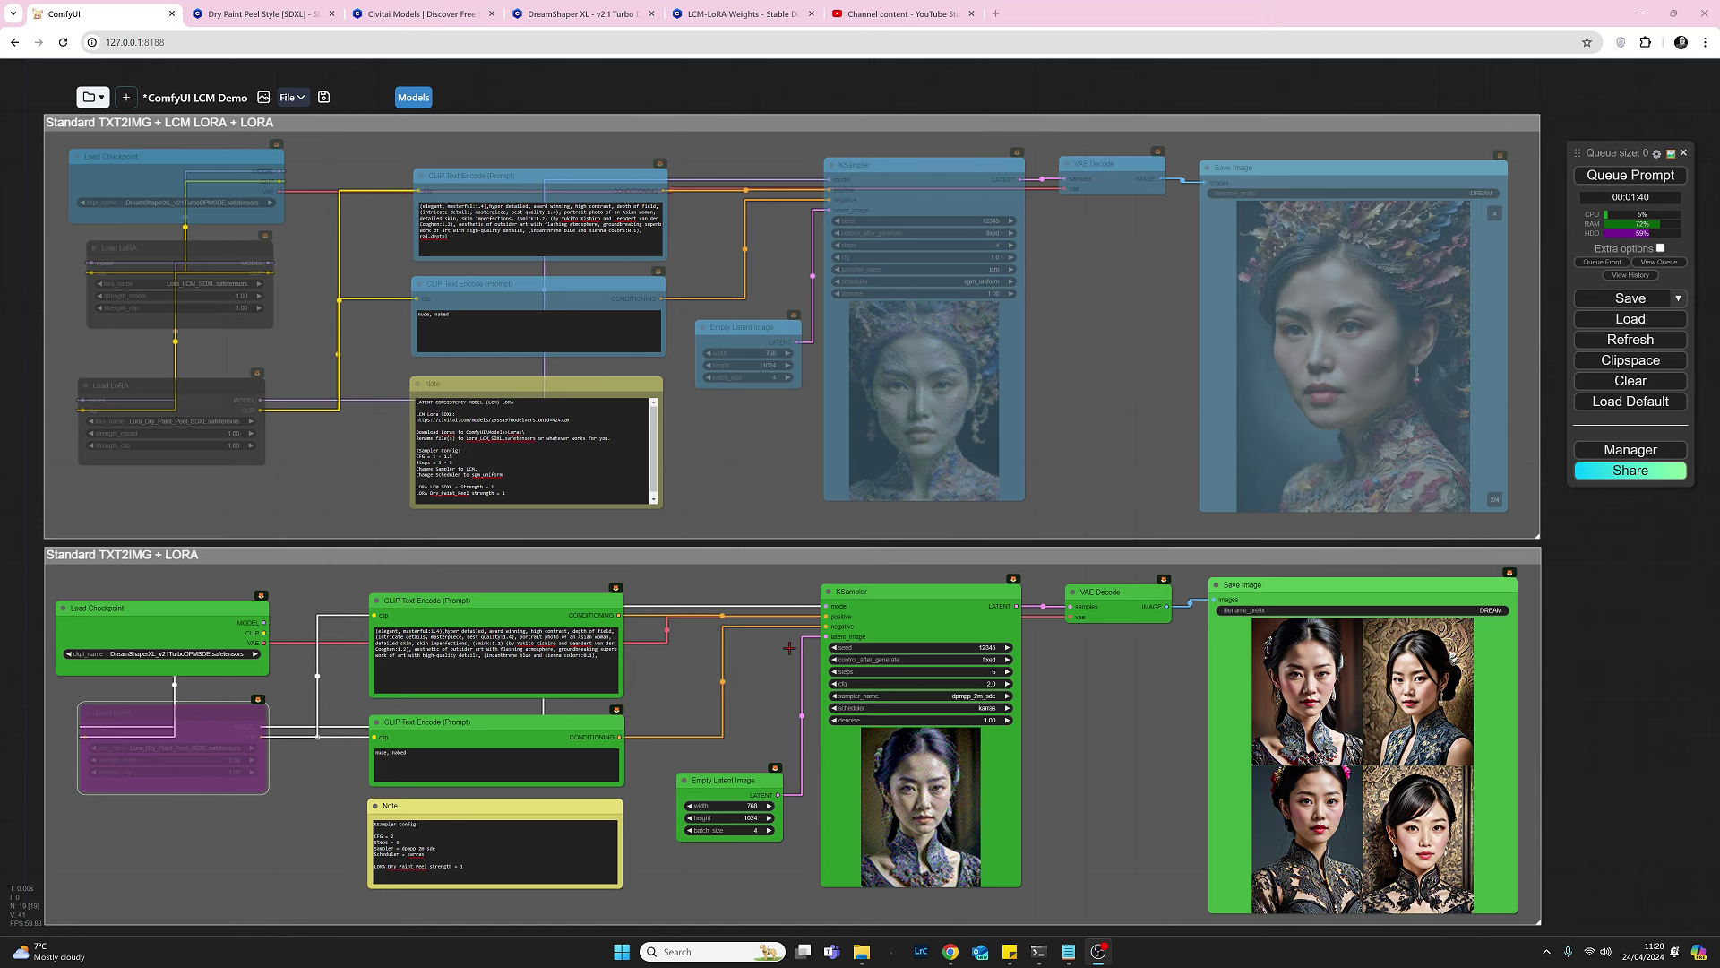
{"action": "right_click", "coordinate": [188, 726]}
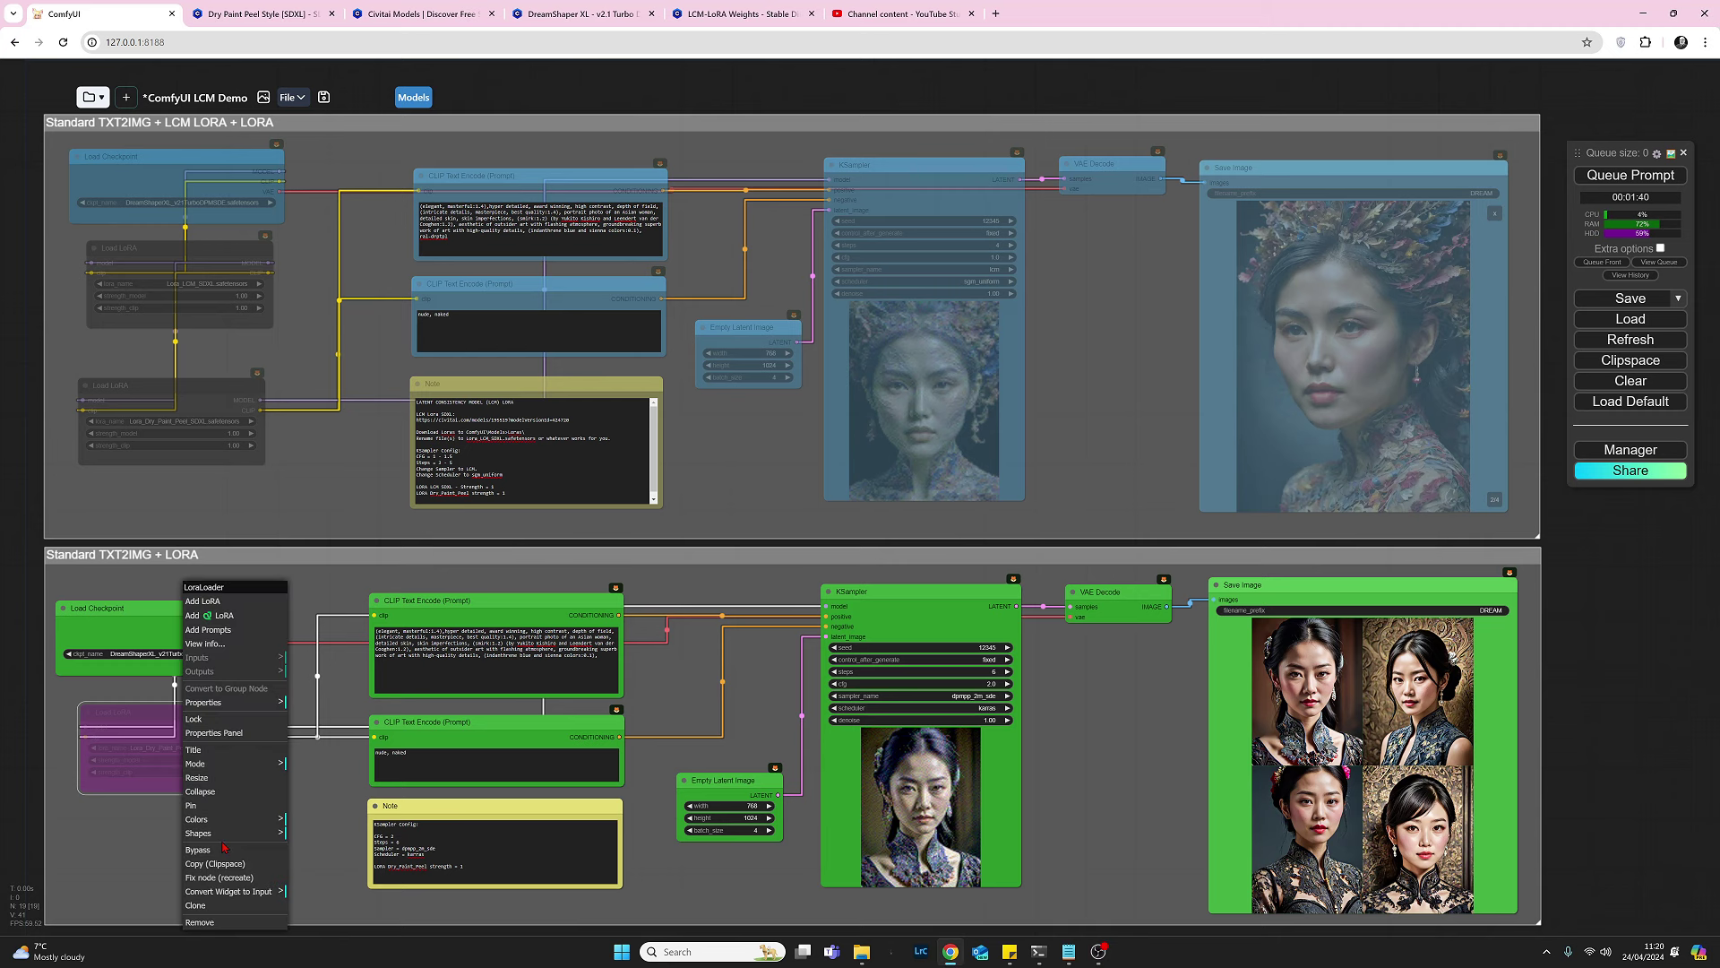
{"action": "left_click", "coordinate": [198, 850]}
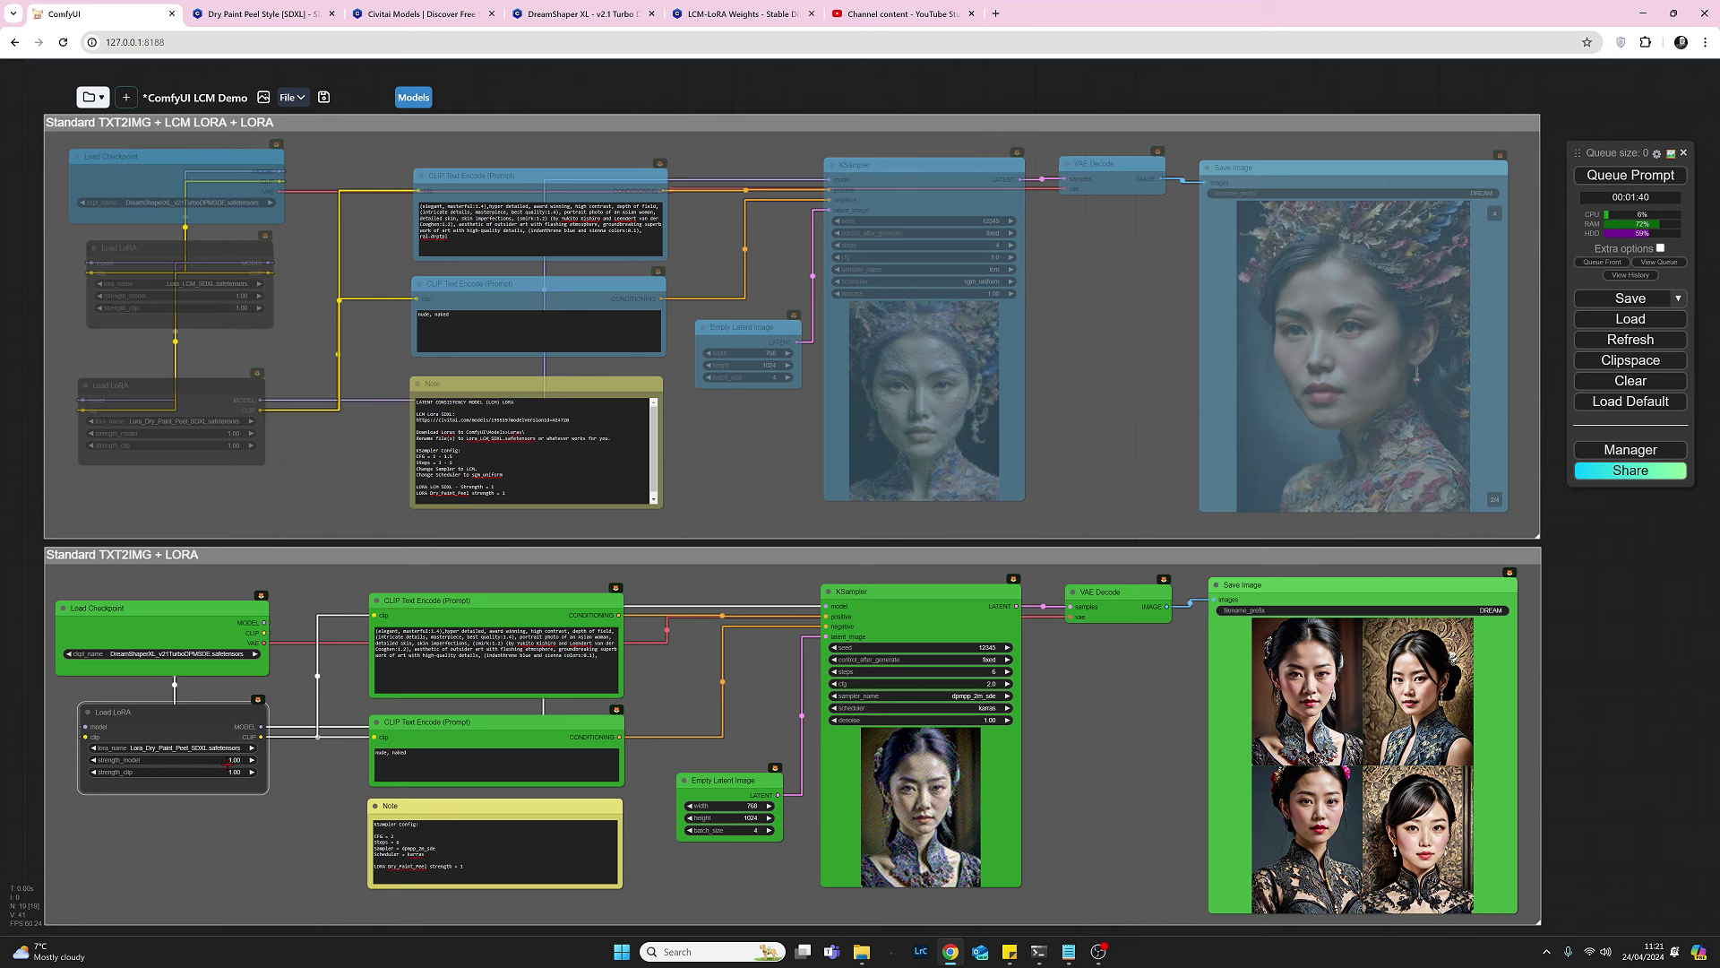
Copy the ral-drgtpl trigger word from the top prompt to the end of the bottom prompt, then queue a generation.
{"action": "left_click_drag", "start_coordinate": [450, 236], "coordinate": [422, 234]}
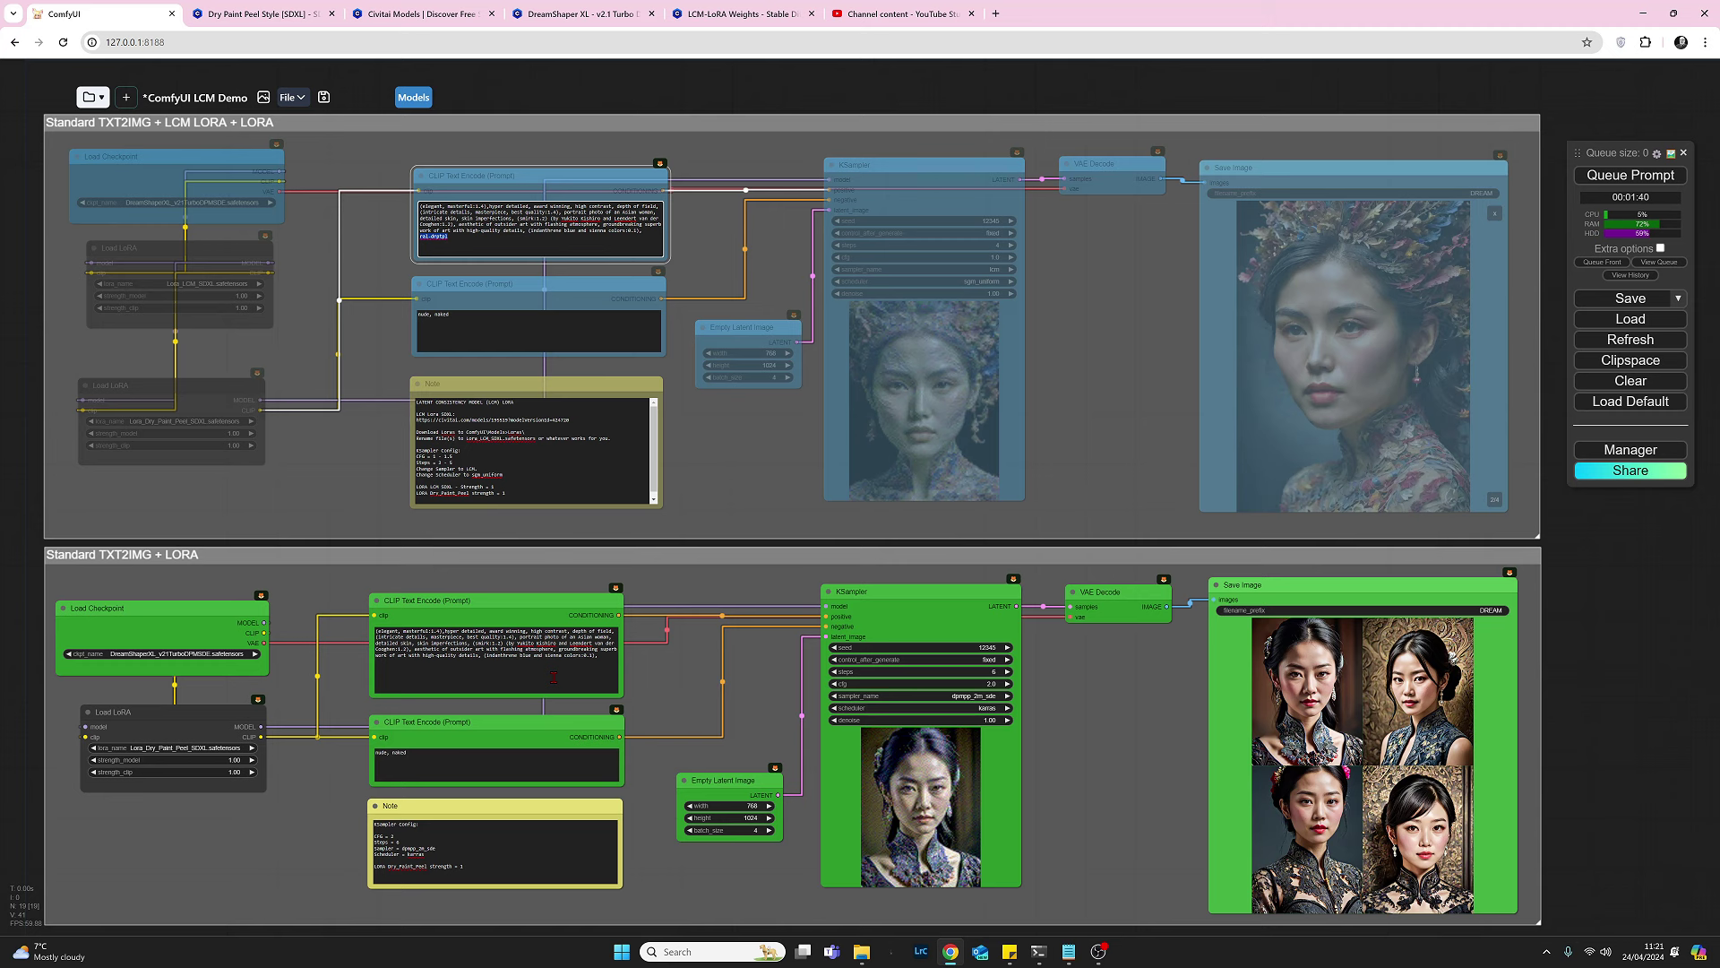
{"action": "left_click", "coordinate": [553, 678]}
{"action": "type", "text": "ral-drgtpl"}
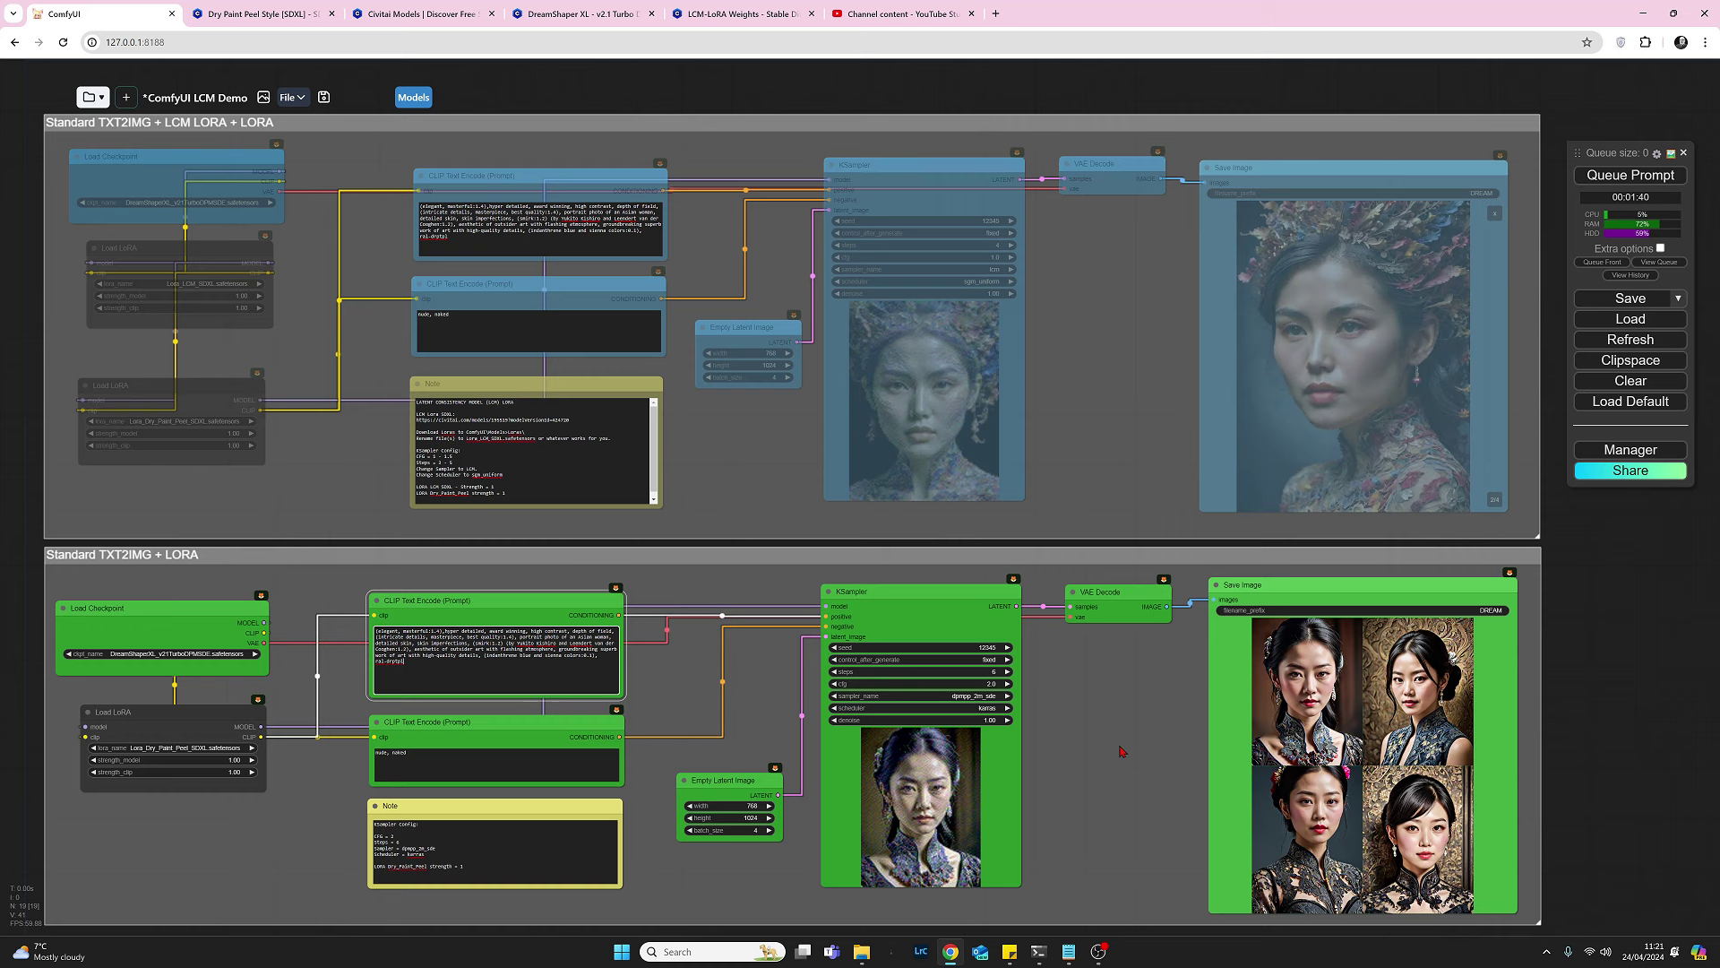
{"action": "left_click", "coordinate": [1630, 177]}
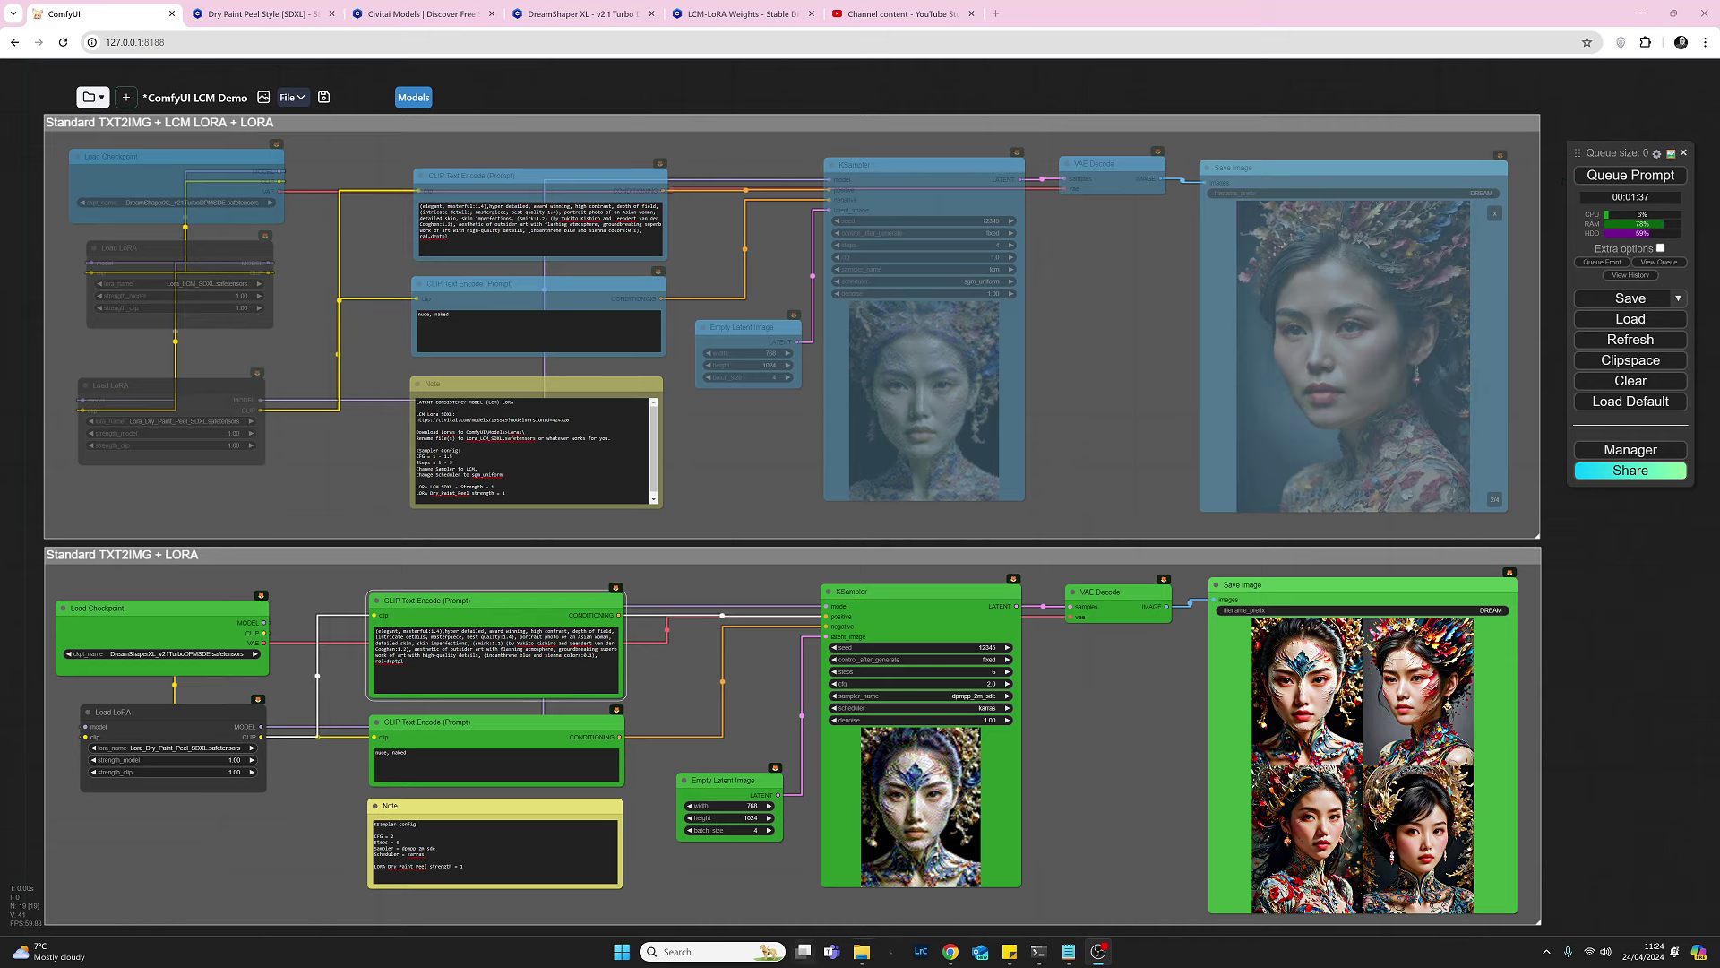
Step through portraits DREAM_00163 to DREAM_00166 in Photos, close it, and restore down the output folder window.
{"action": "left_click", "coordinate": [863, 955]}
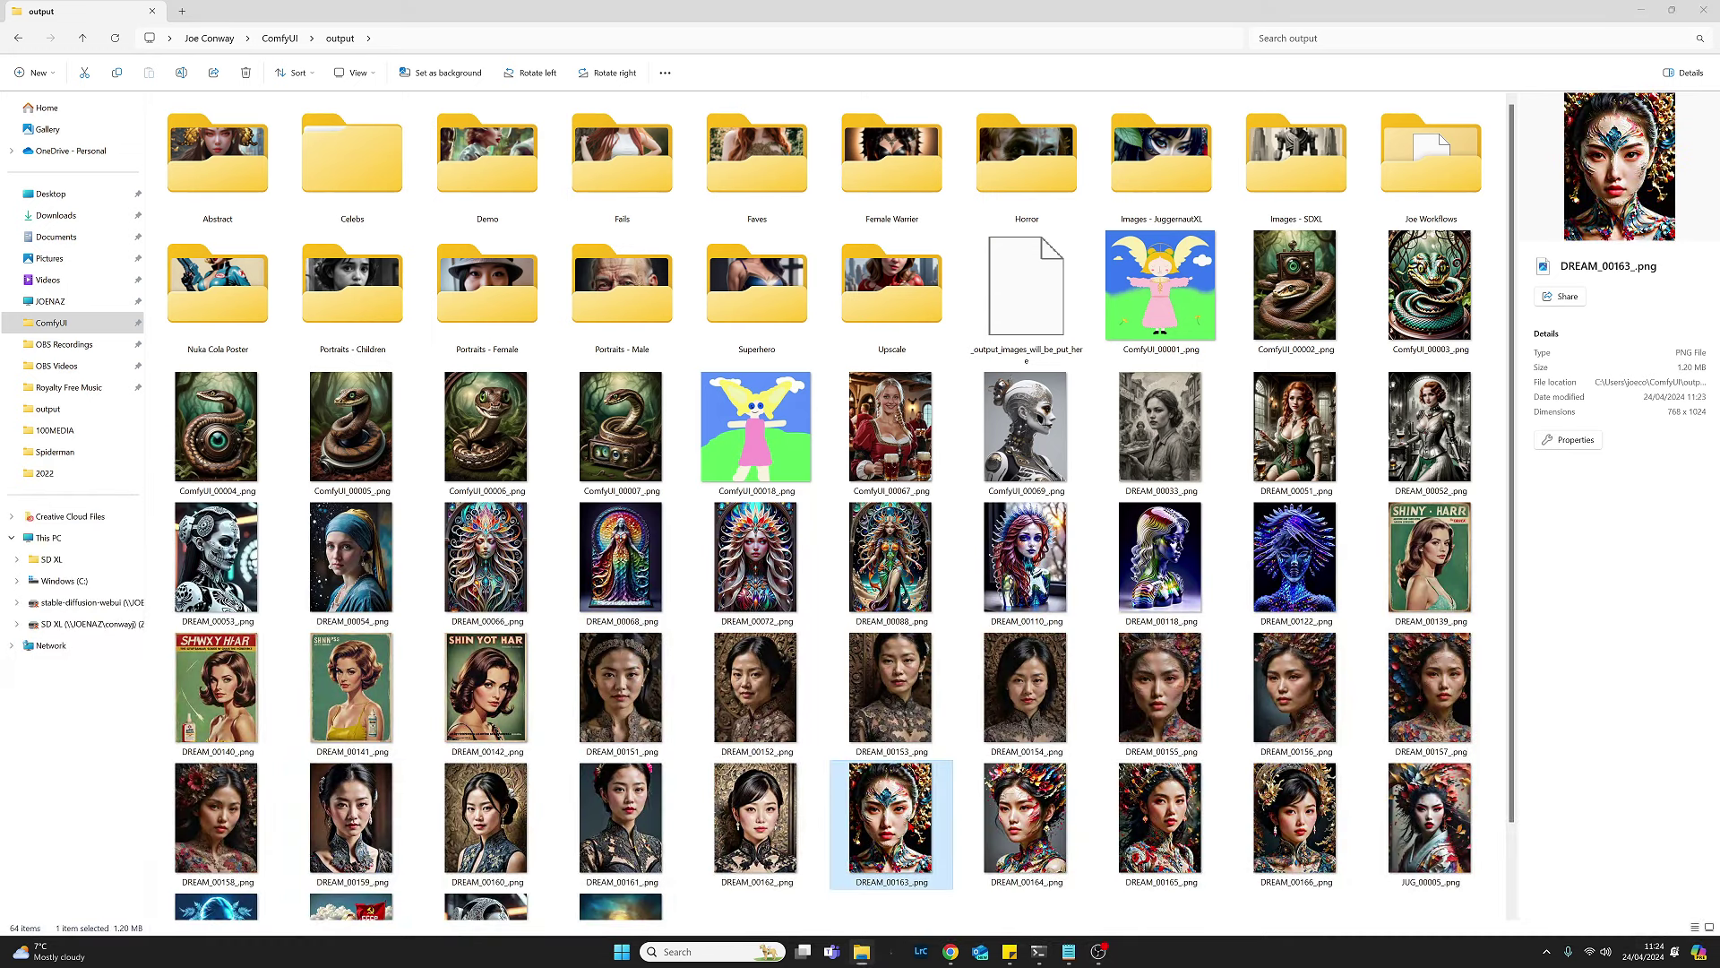
{"action": "double_click", "coordinate": [921, 874]}
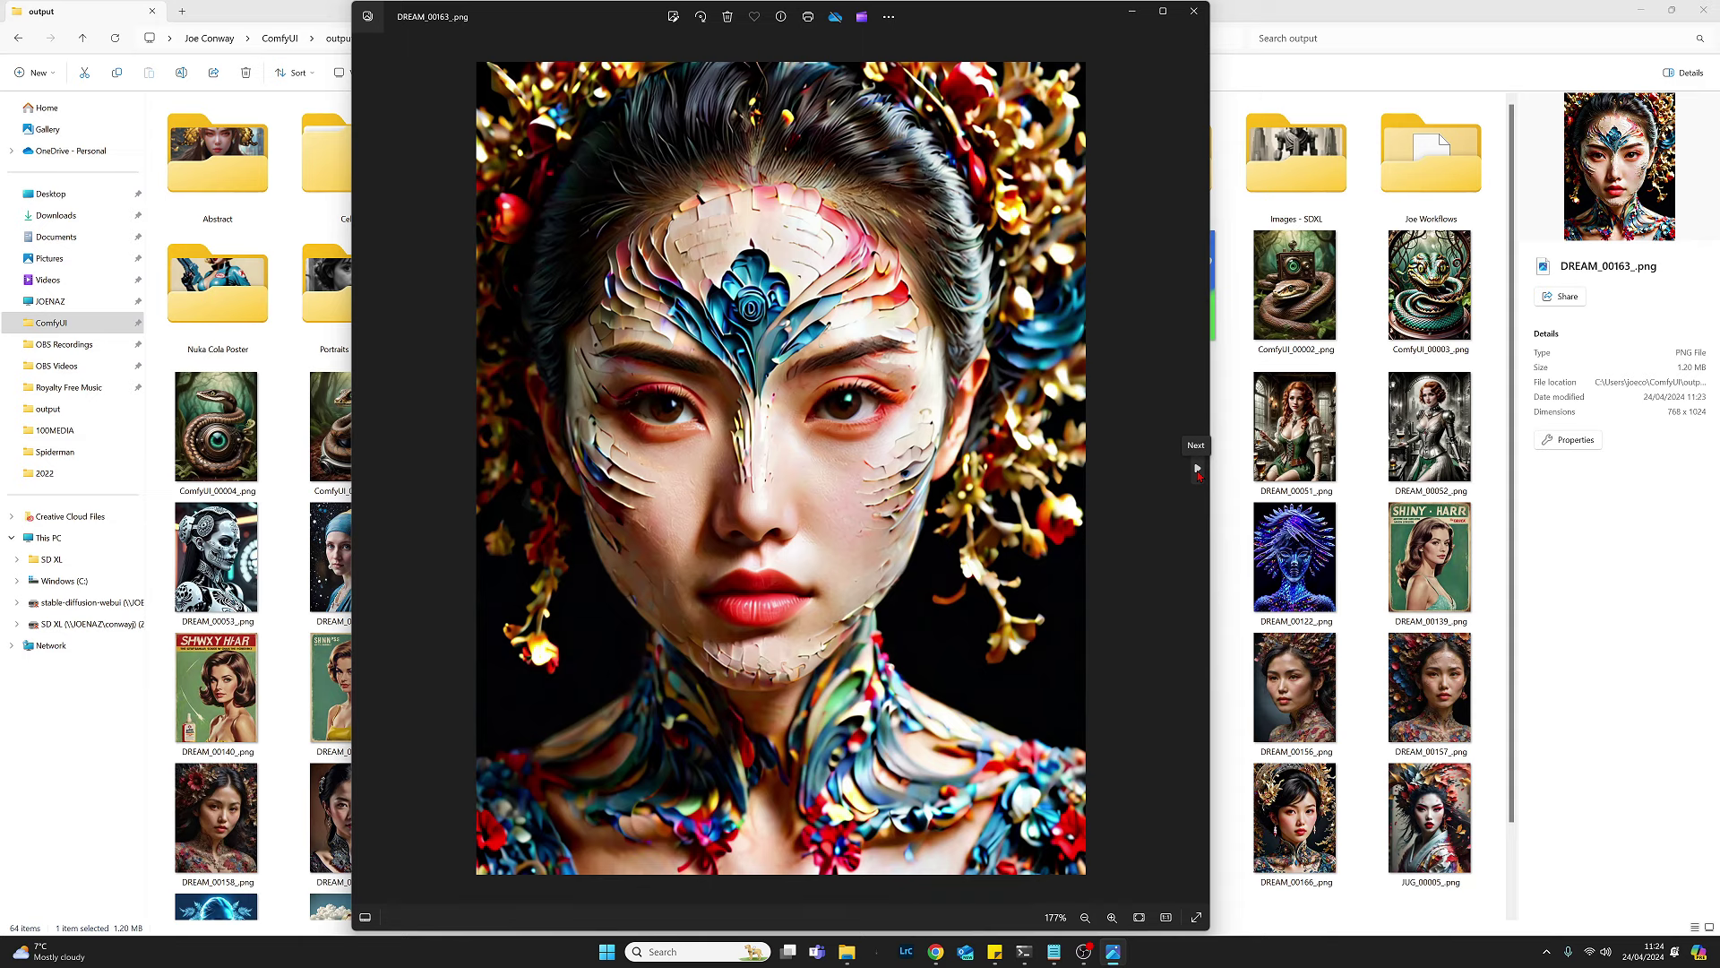
{"action": "left_click", "coordinate": [1198, 469]}
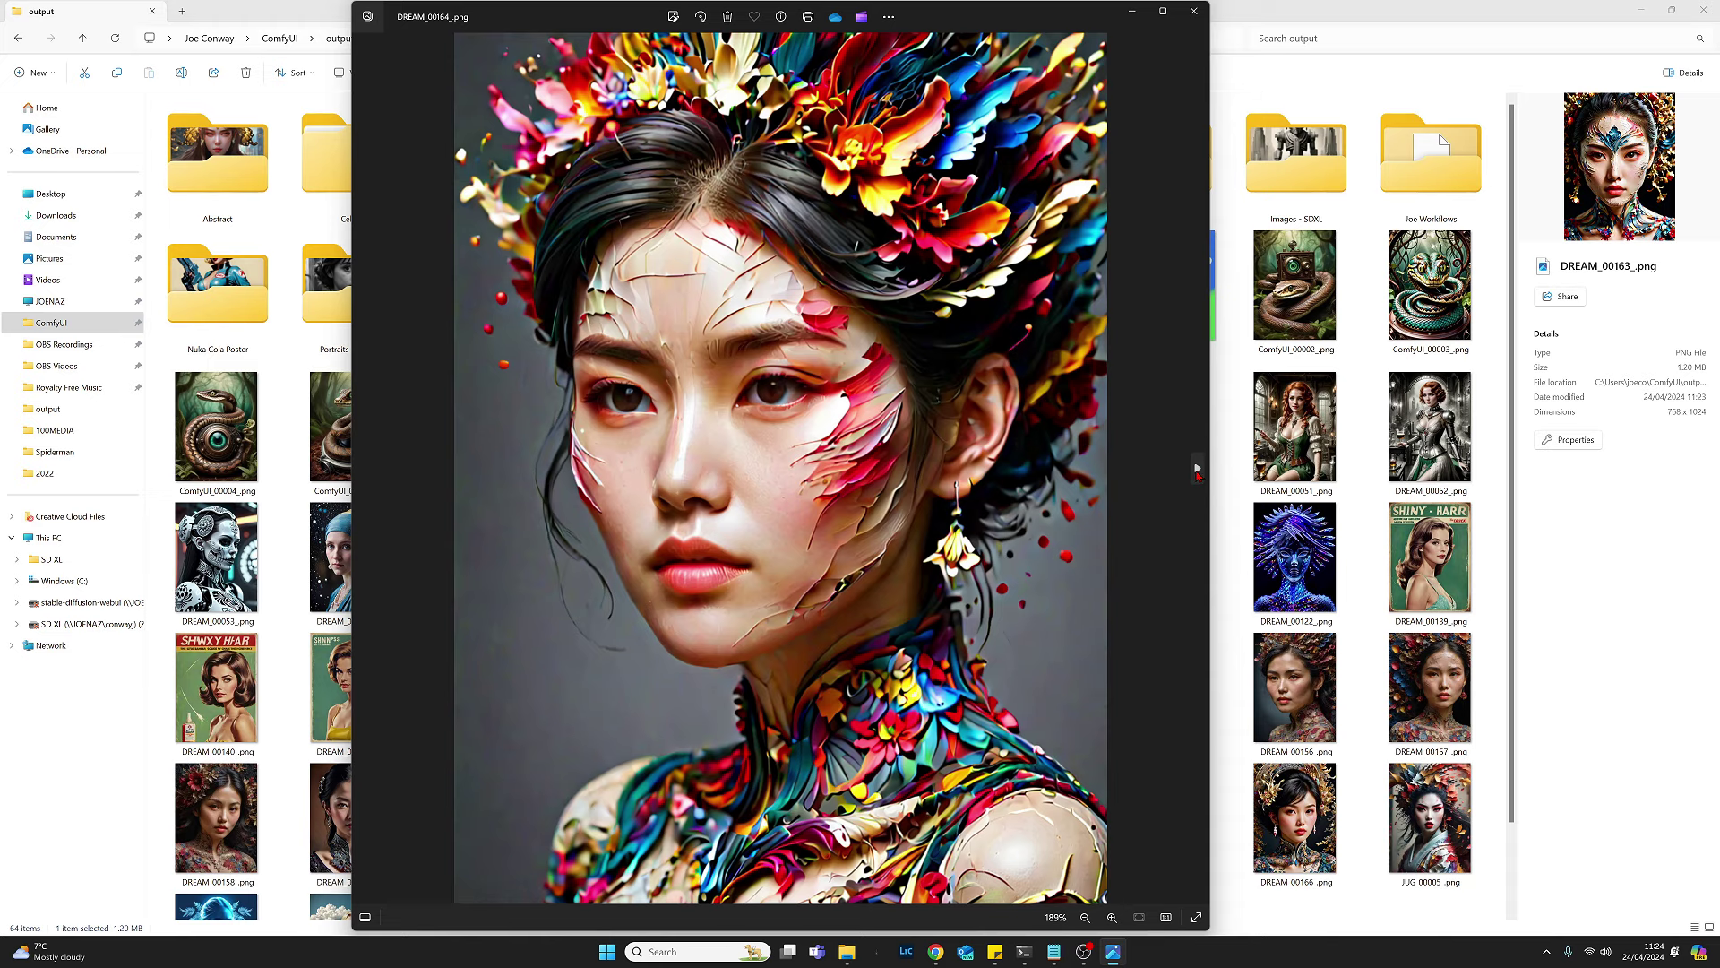
{"action": "left_click", "coordinate": [1198, 469]}
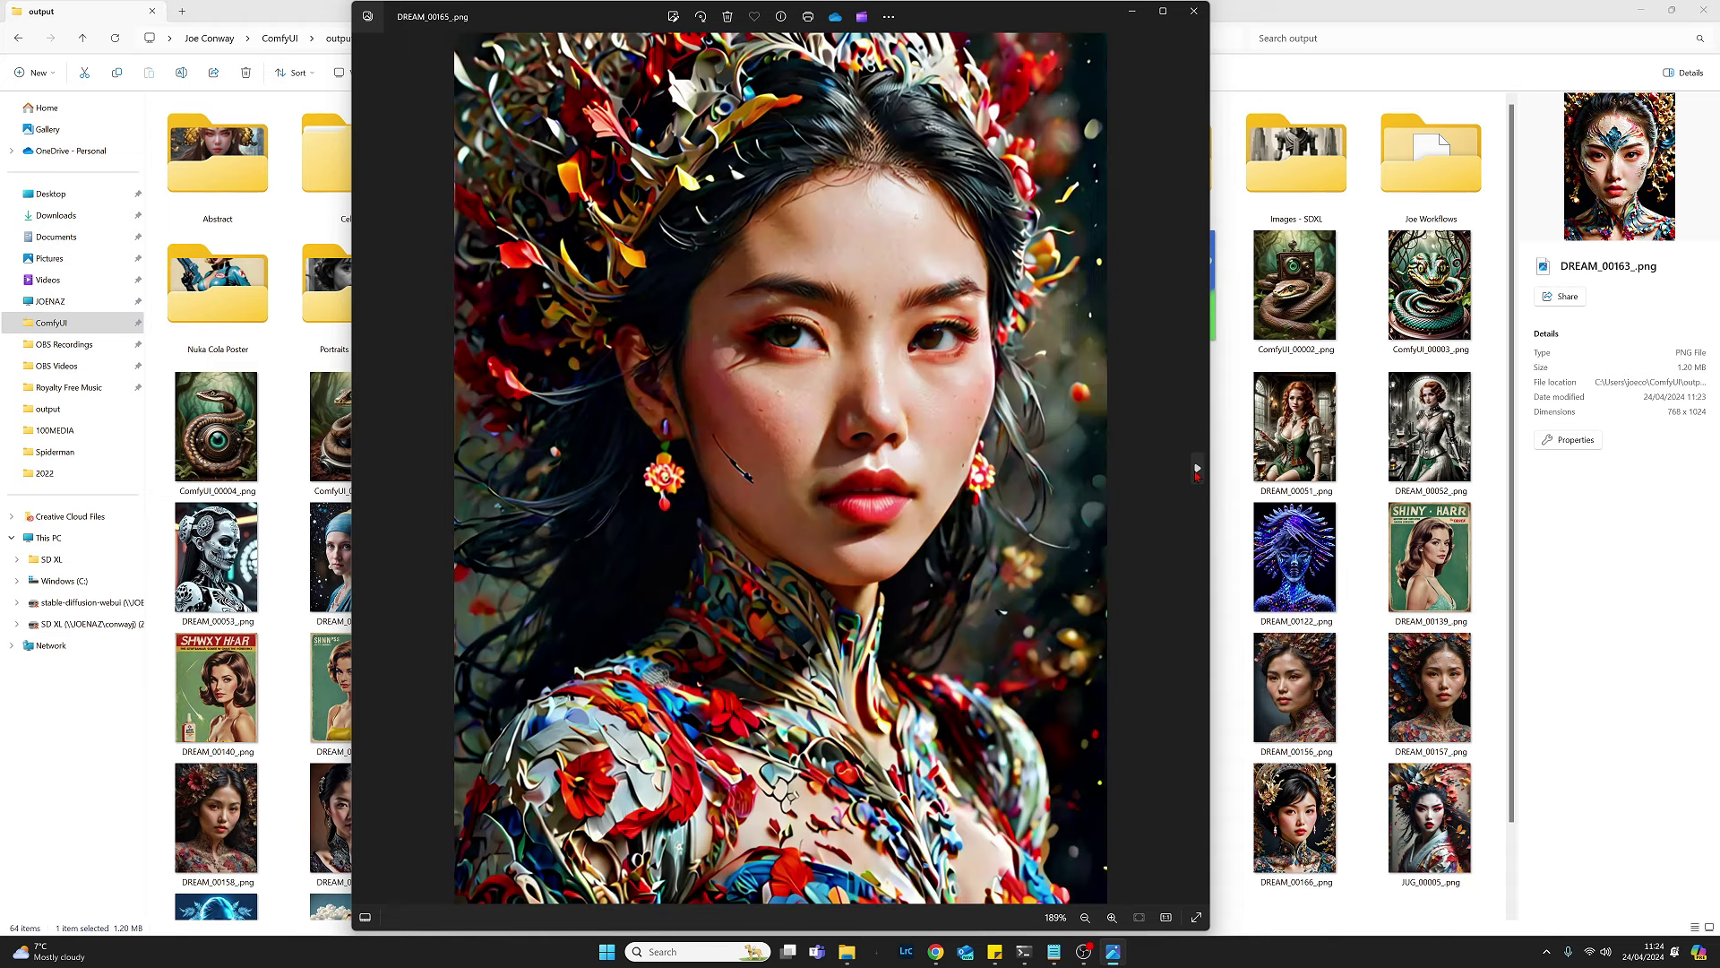
{"action": "left_click", "coordinate": [1198, 469]}
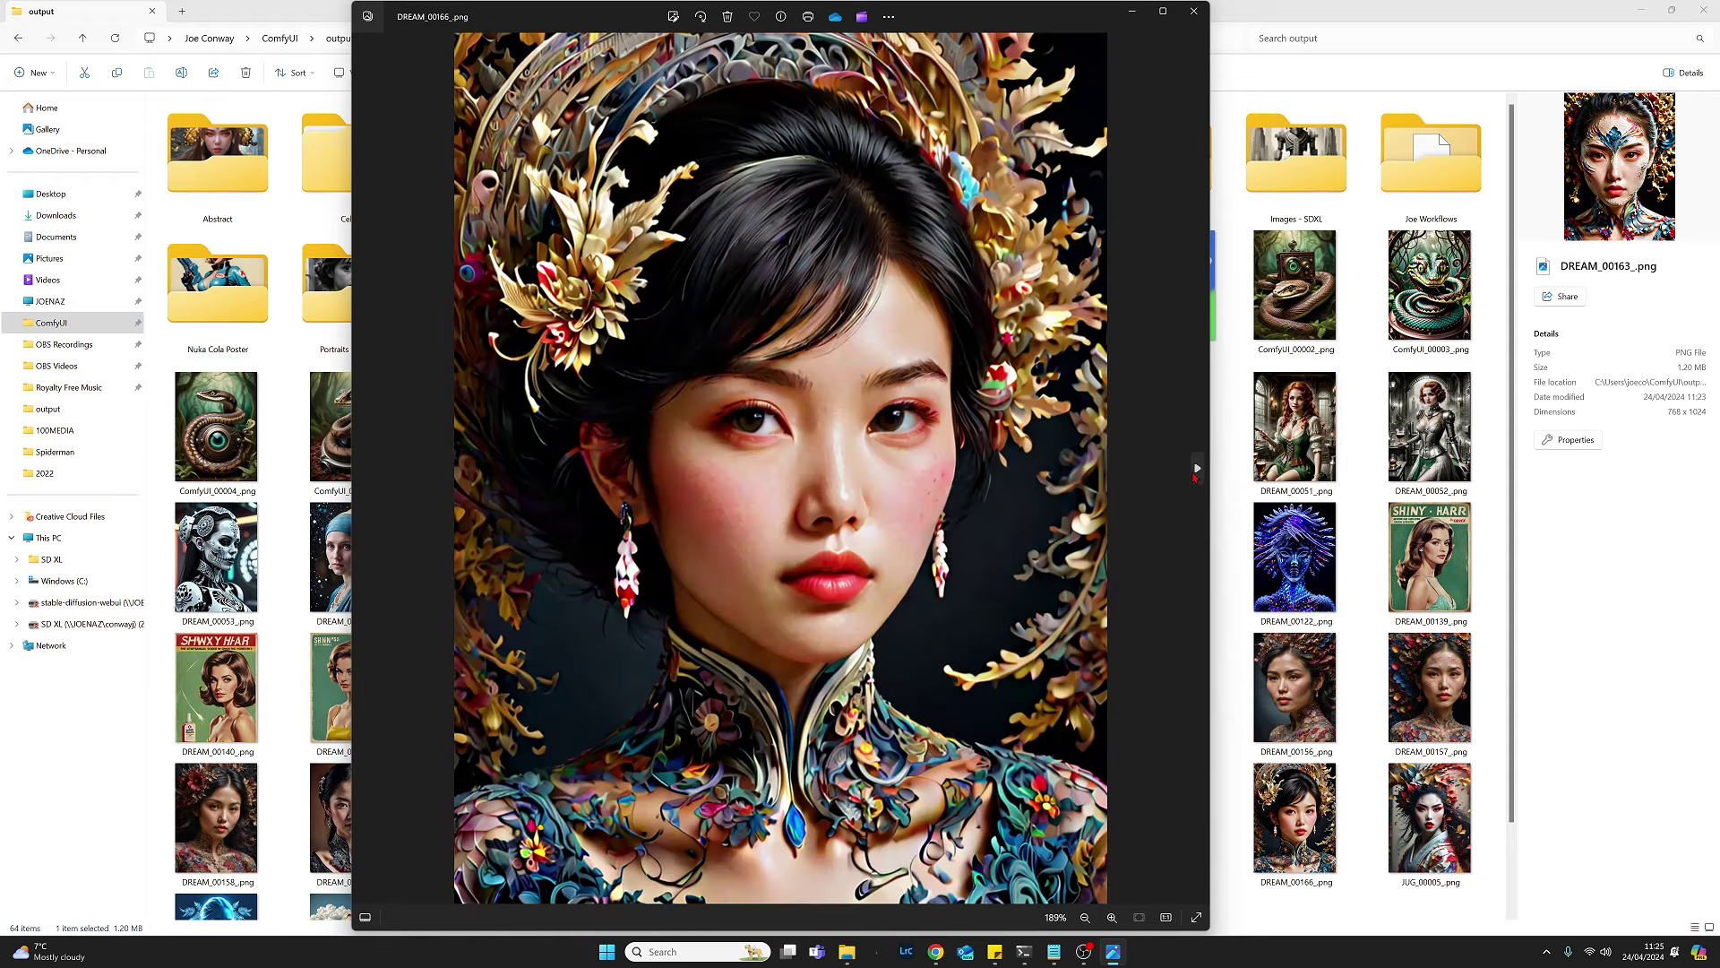
{"action": "left_click", "coordinate": [1194, 12]}
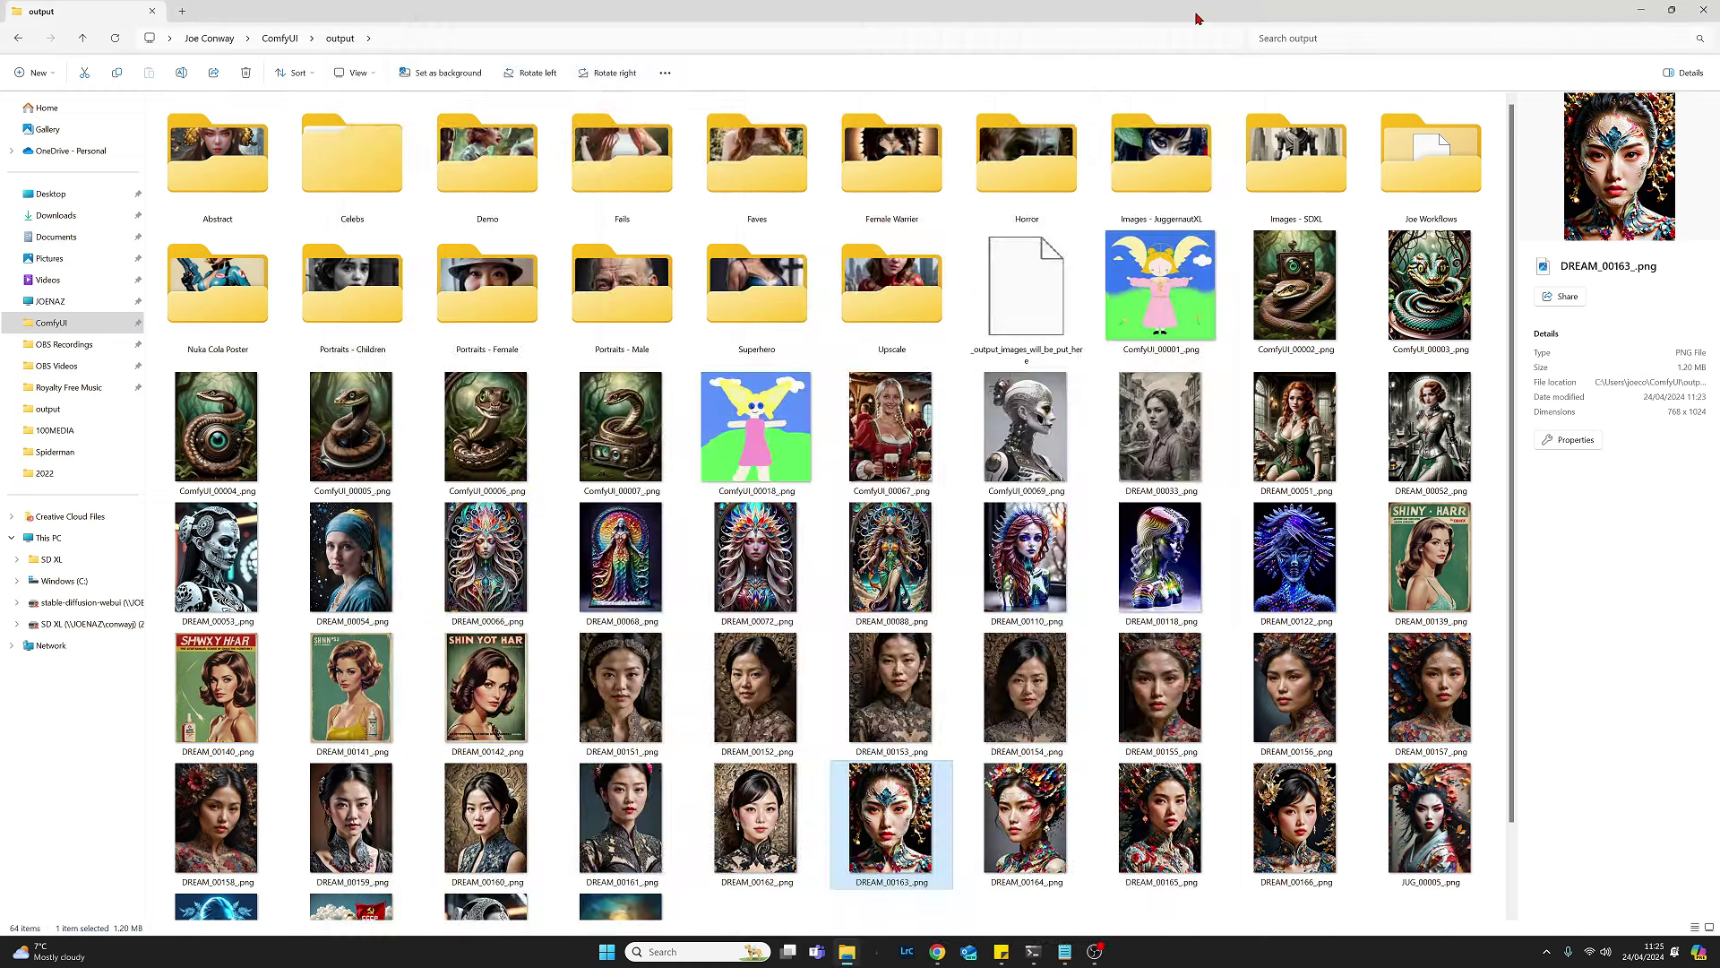
{"action": "left_click", "coordinate": [1640, 10]}
Bring the Chrome window with the ComfyUI workflow back in front of File Explorer.
{"action": "left_click", "coordinate": [1663, 204]}
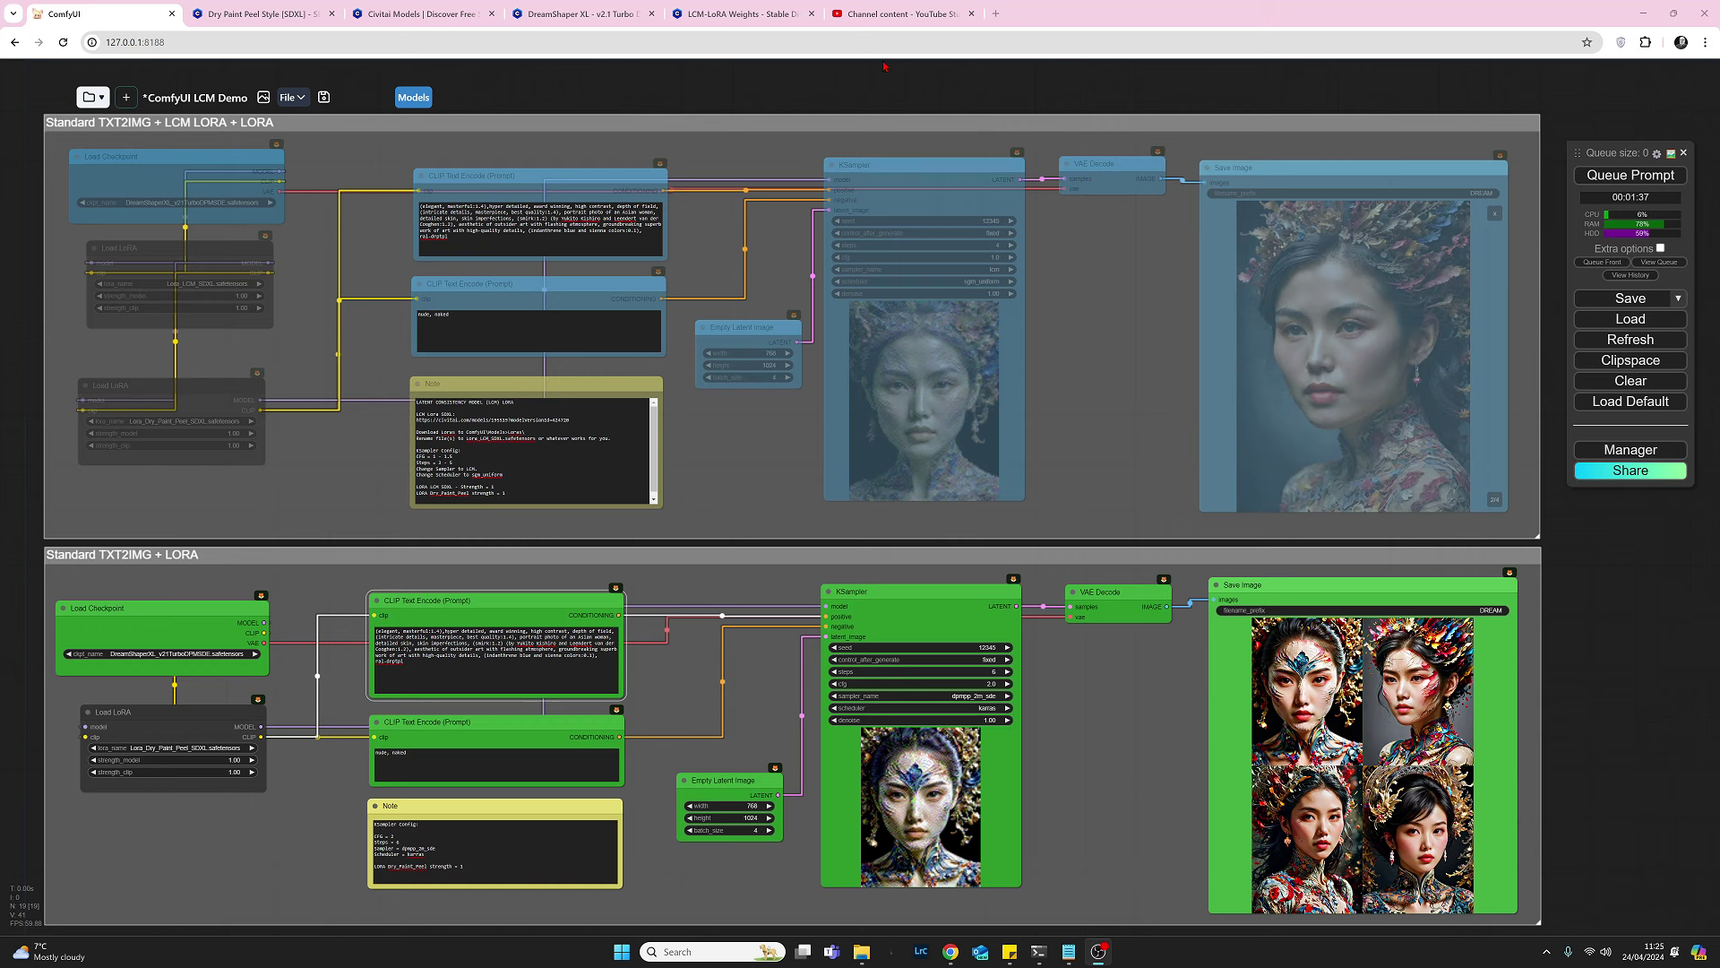
Un-bypass the Standard TXT2IMG + LCM LORA + LORA group and enlarge one portrait in the bottom Save Image.
{"action": "right_click", "coordinate": [741, 123]}
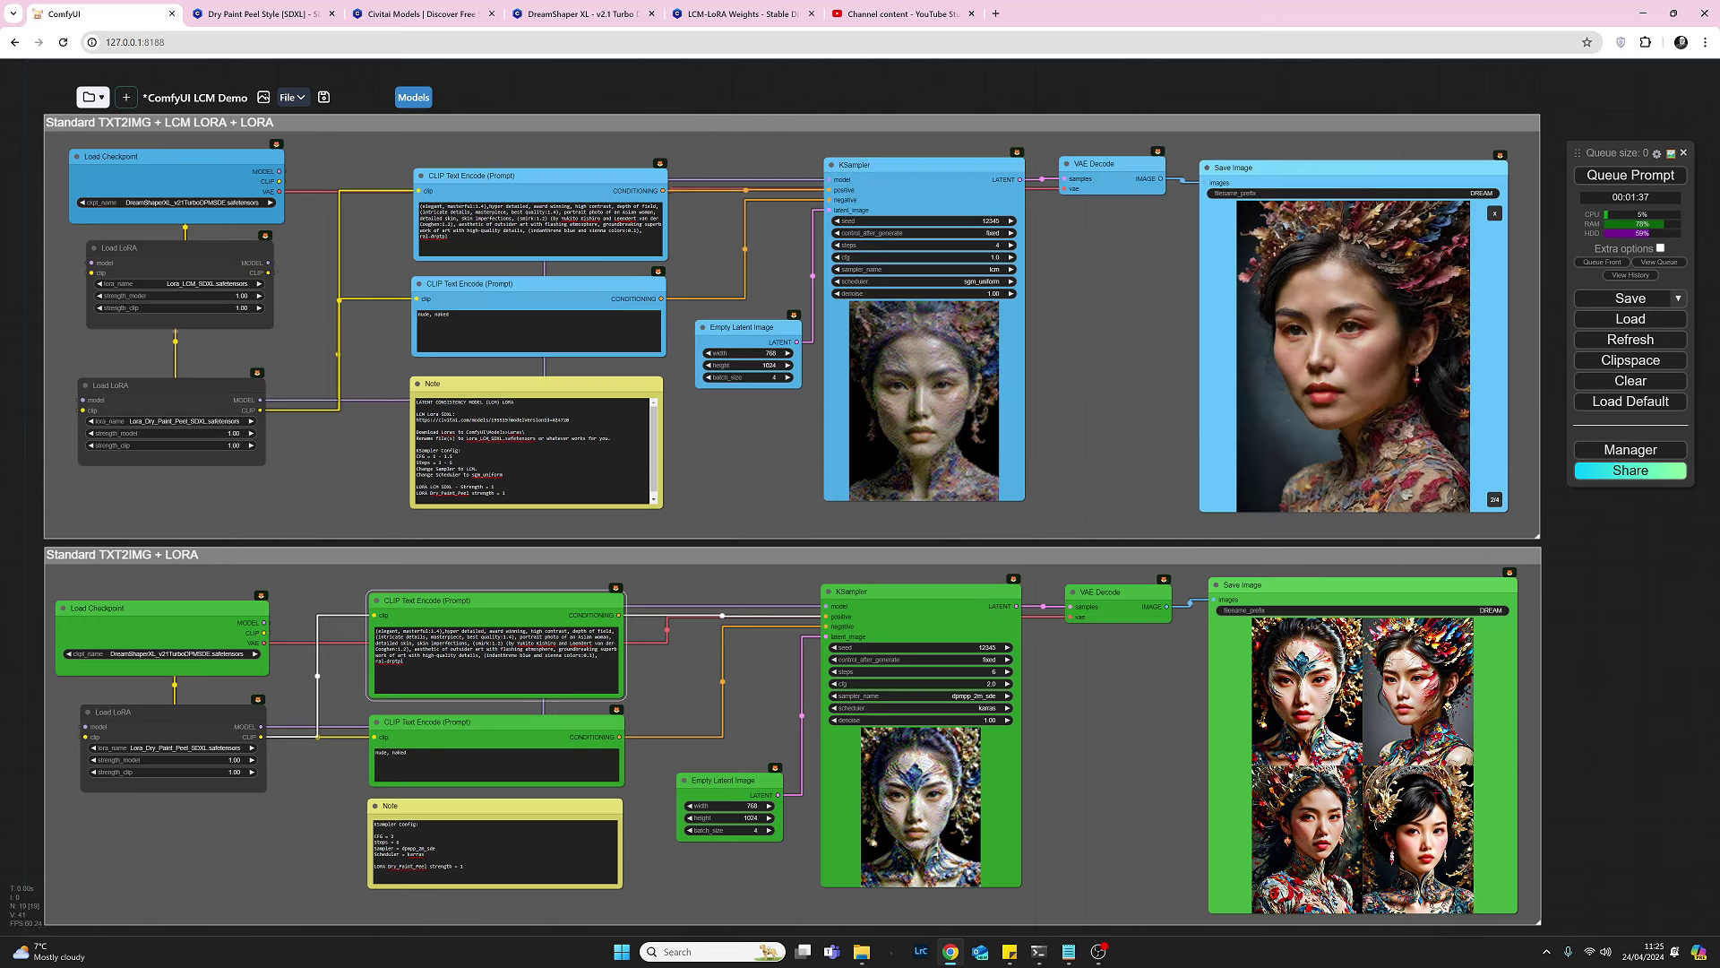
{"action": "left_click", "coordinate": [1418, 722]}
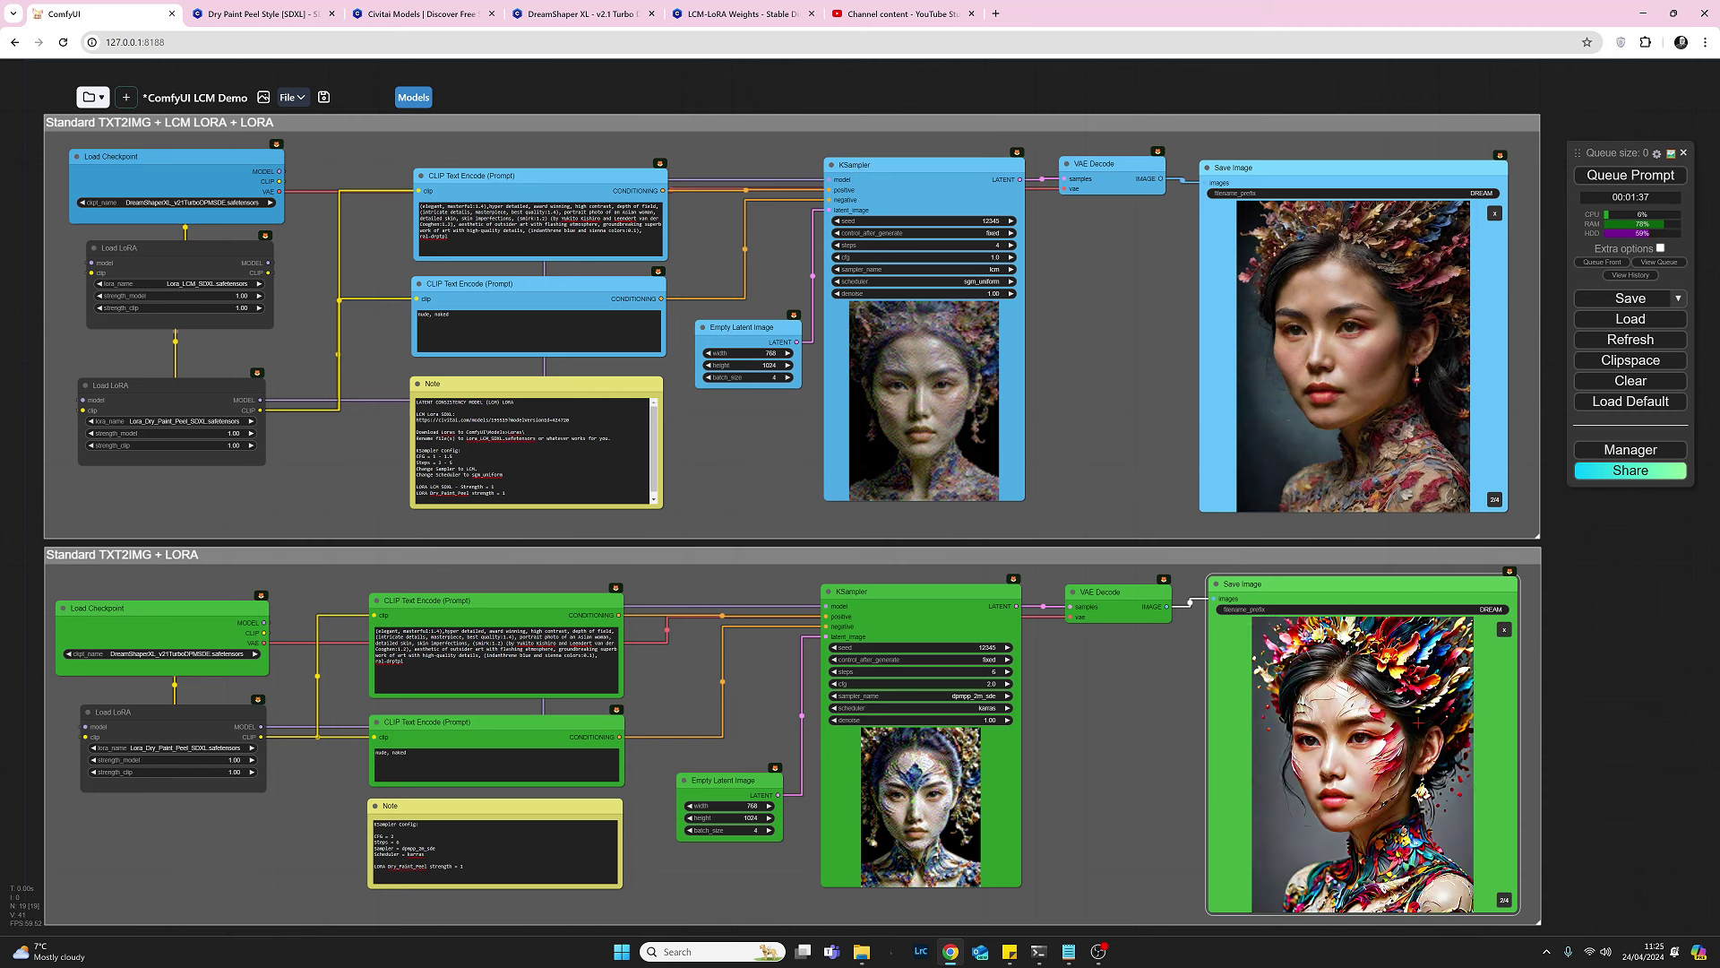